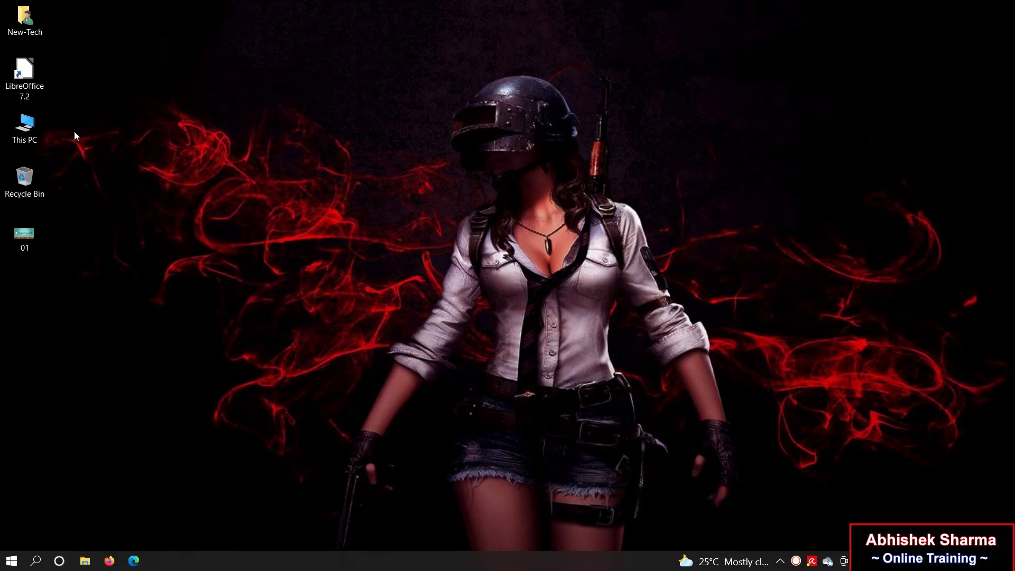
Step: Launch LibreOffice 7.2 from the desktop and create a new Calc spreadsheet
click(15, 83)
double_click(17, 87)
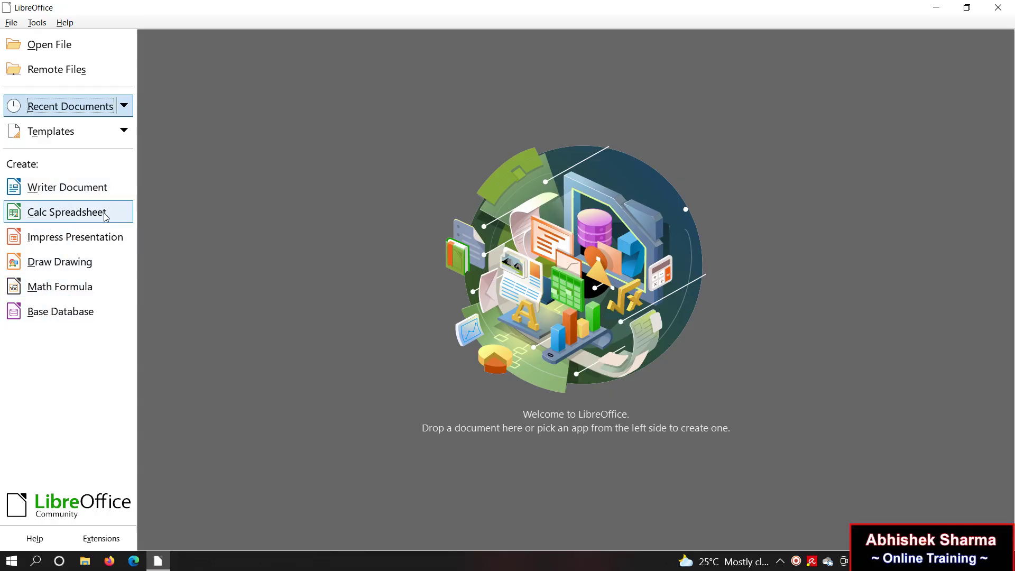
click(75, 219)
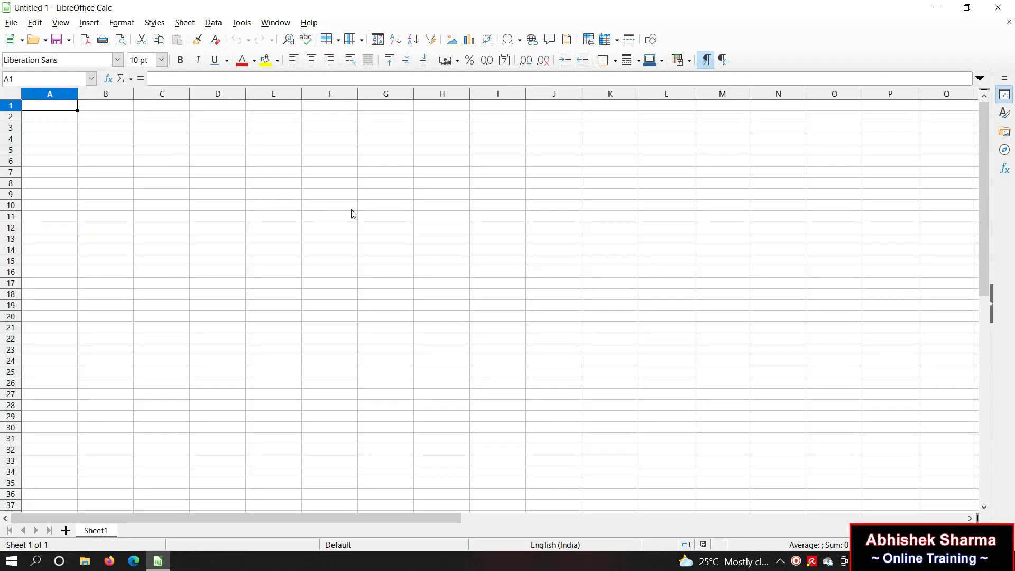
Step: Select a few cells on the blank sheet, ending on E8, and open the Insert menu
click(335, 209)
click(517, 257)
click(333, 317)
click(263, 242)
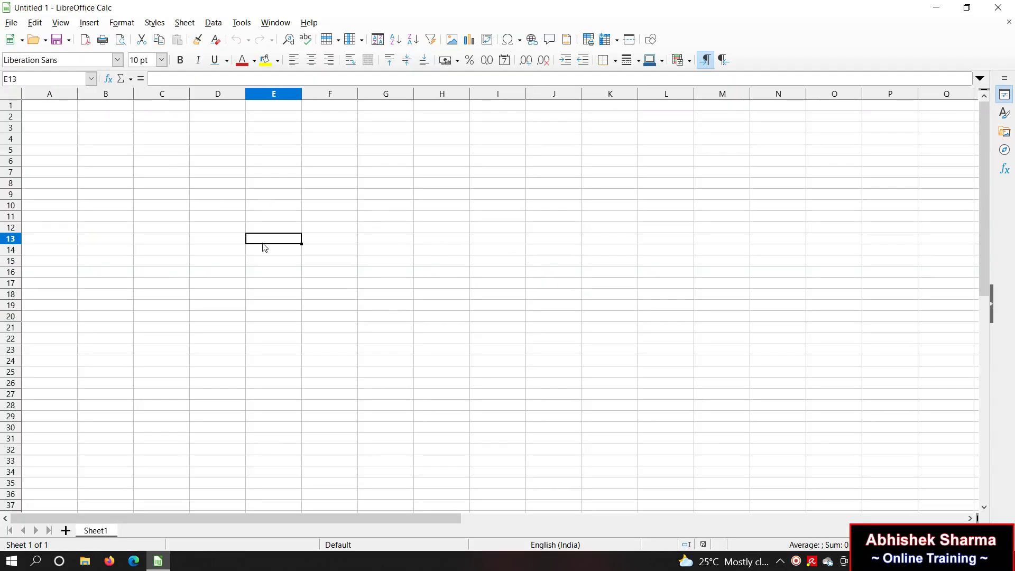
click(211, 182)
click(286, 189)
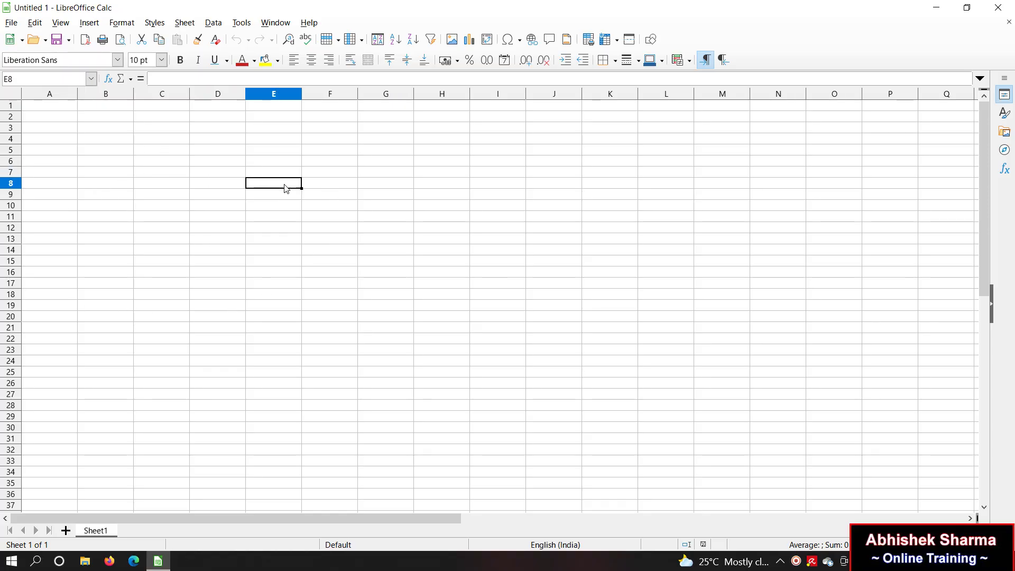
click(89, 23)
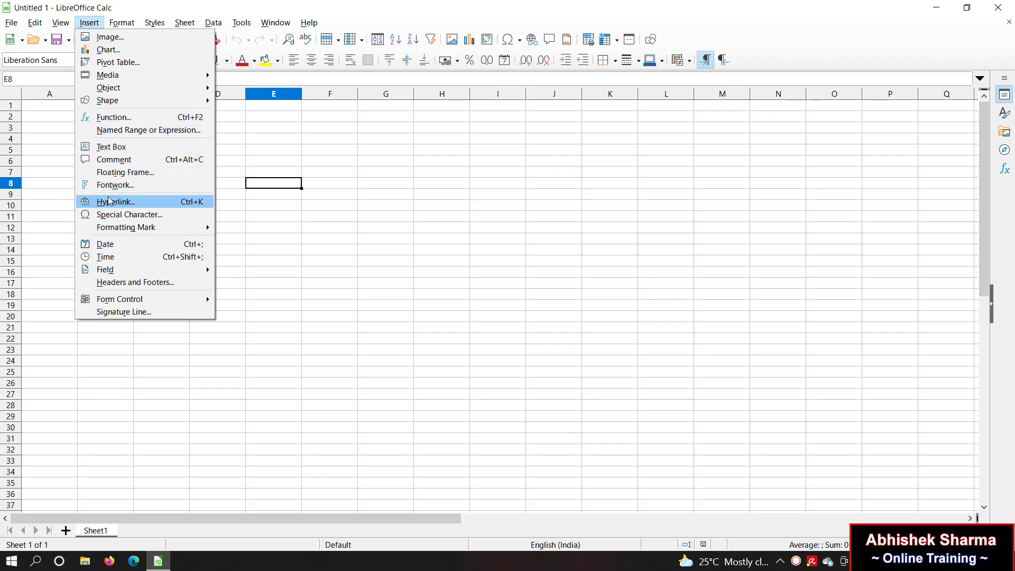
Step: In the Fontwork Gallery, preview the Stone, blue, Shadow, Outline and LETTER styles, then pick Simple
click(158, 184)
click(477, 255)
click(563, 248)
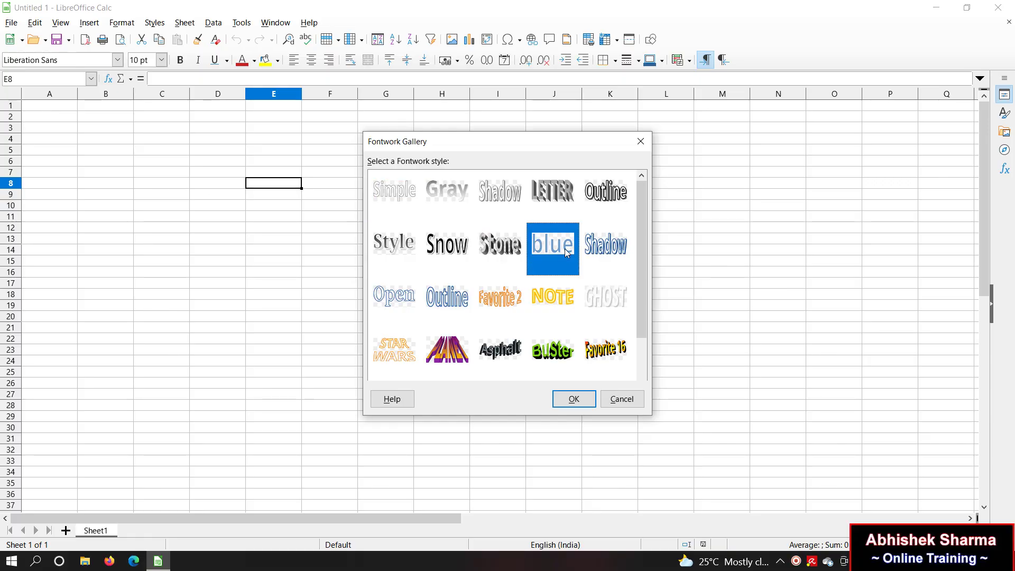
click(620, 248)
click(607, 203)
click(560, 205)
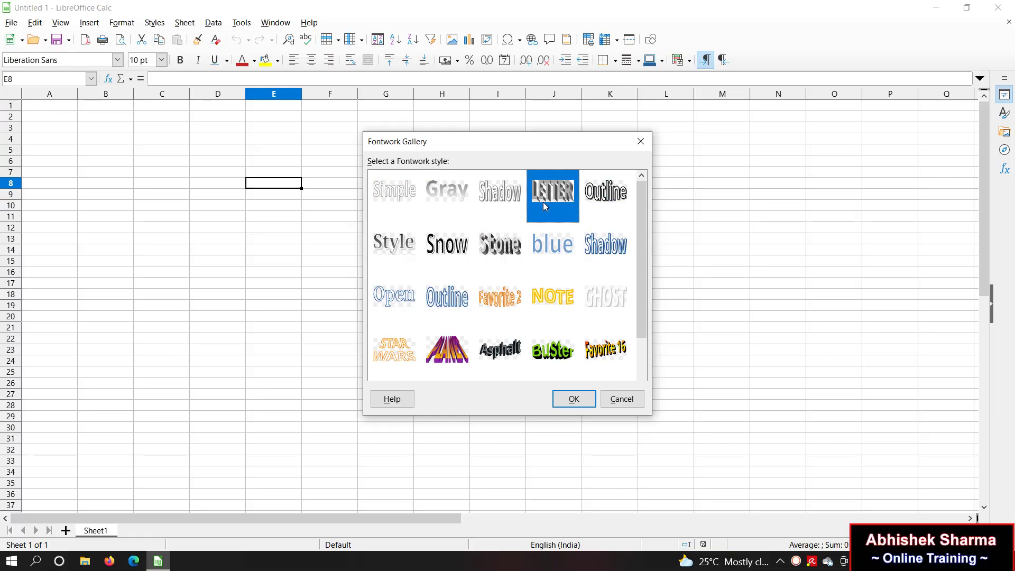
click(396, 190)
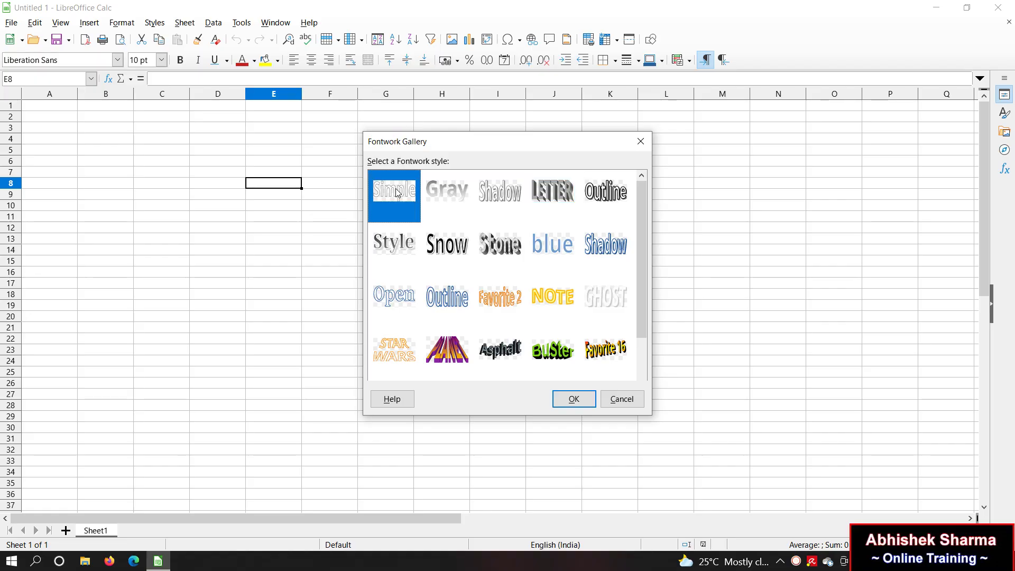
Step: Insert the Simple Fontwork and retype its text as 'SALARY DATABASE REPORT'
click(566, 399)
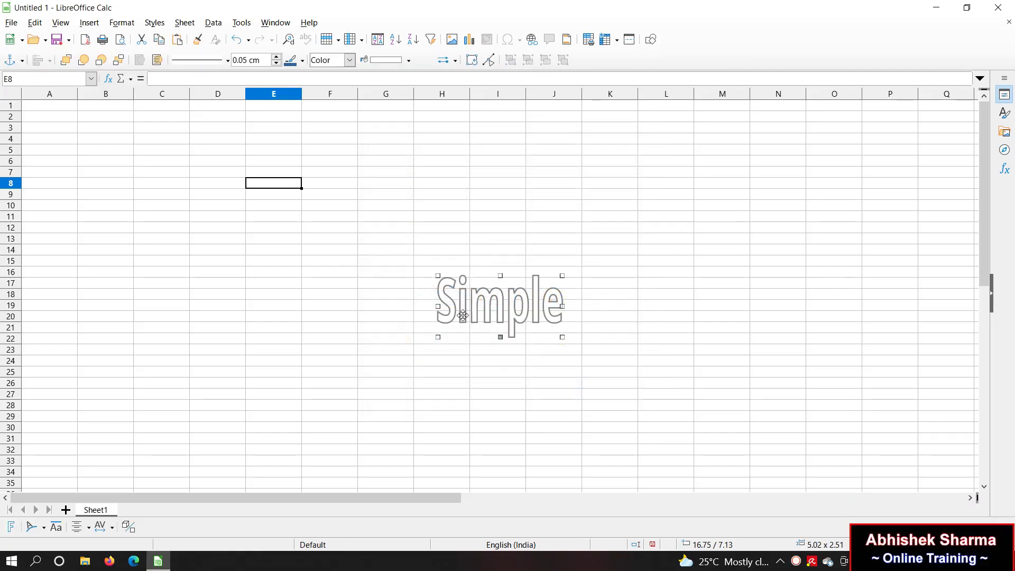
click(507, 307)
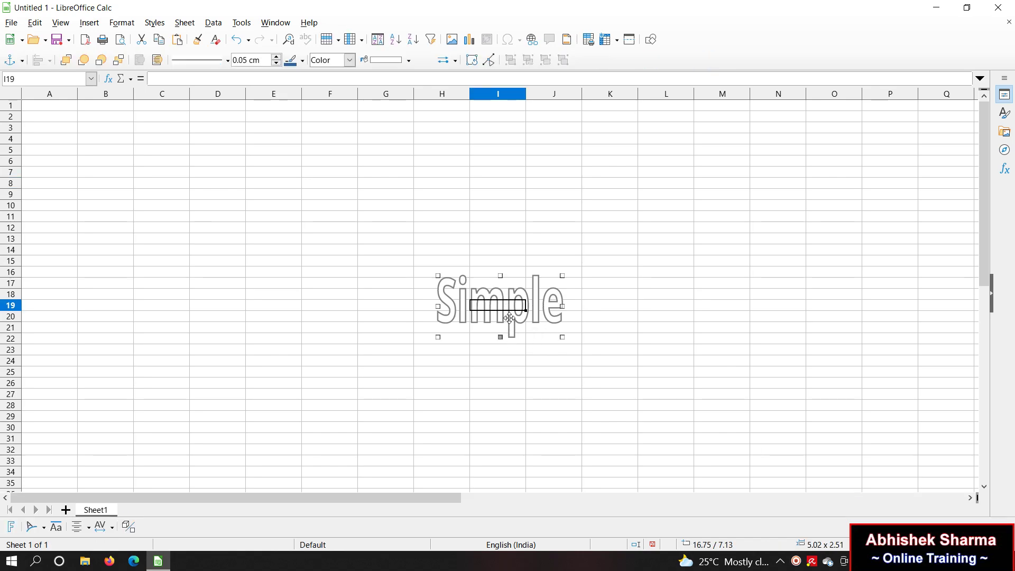
double_click(510, 317)
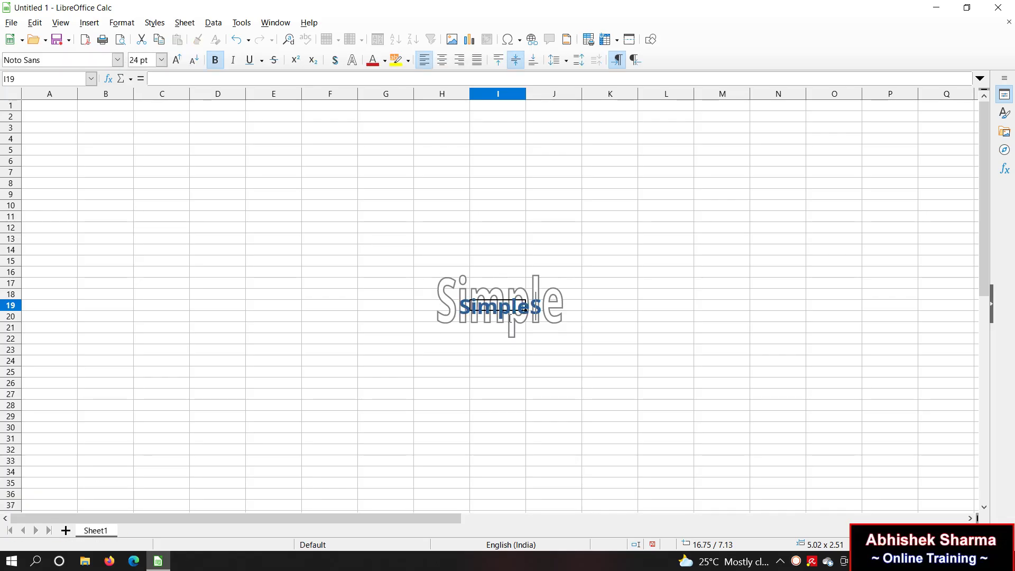
key(BackSpace)
key(BackSpace)
key(BackSpace)
key(BackSpace)
key(BackSpace)
key(BackSpace)
key(BackSpace)
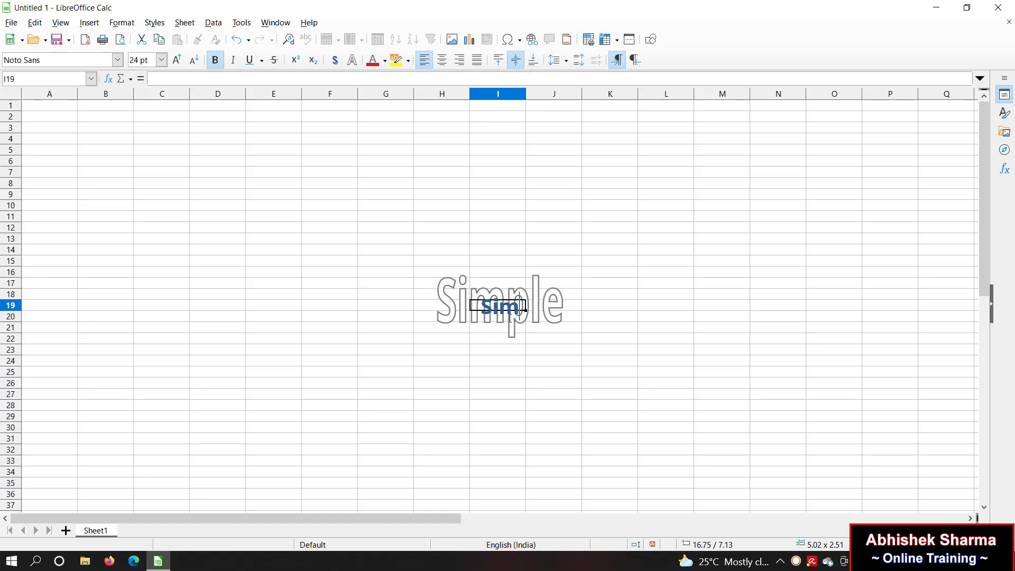
text(SALARY D)
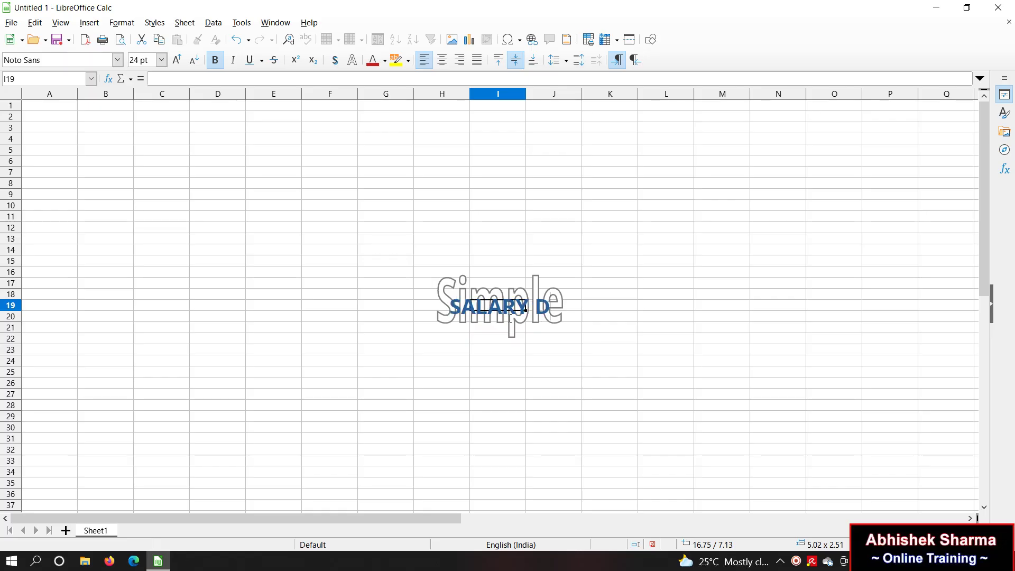
text(ATABASE)
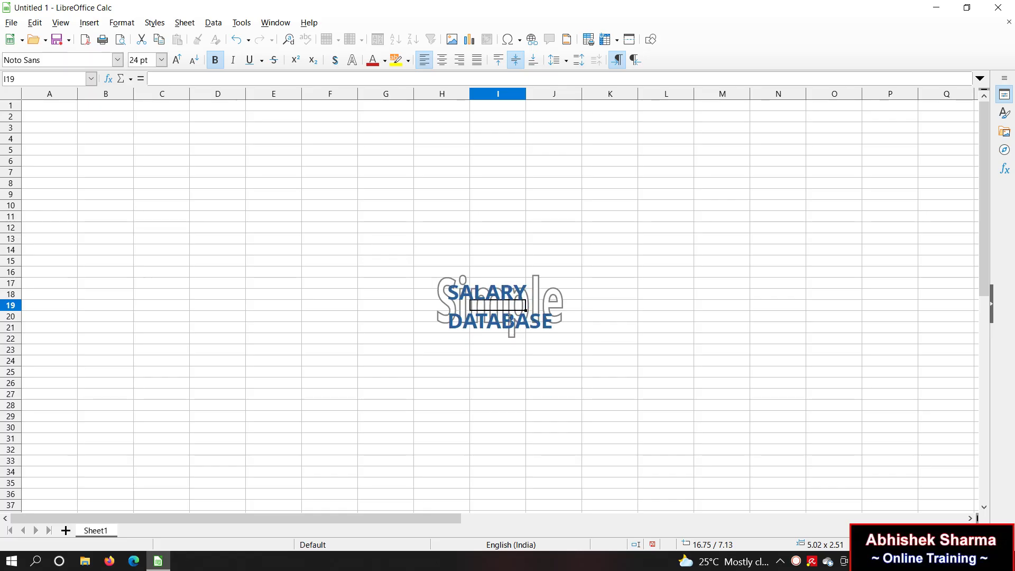
text( REPORT)
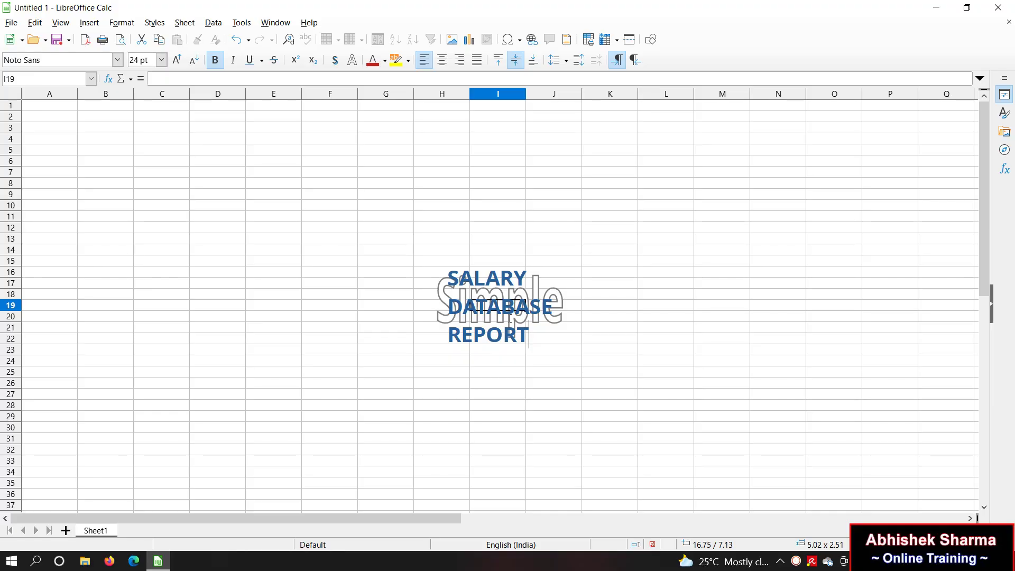
key(Escape)
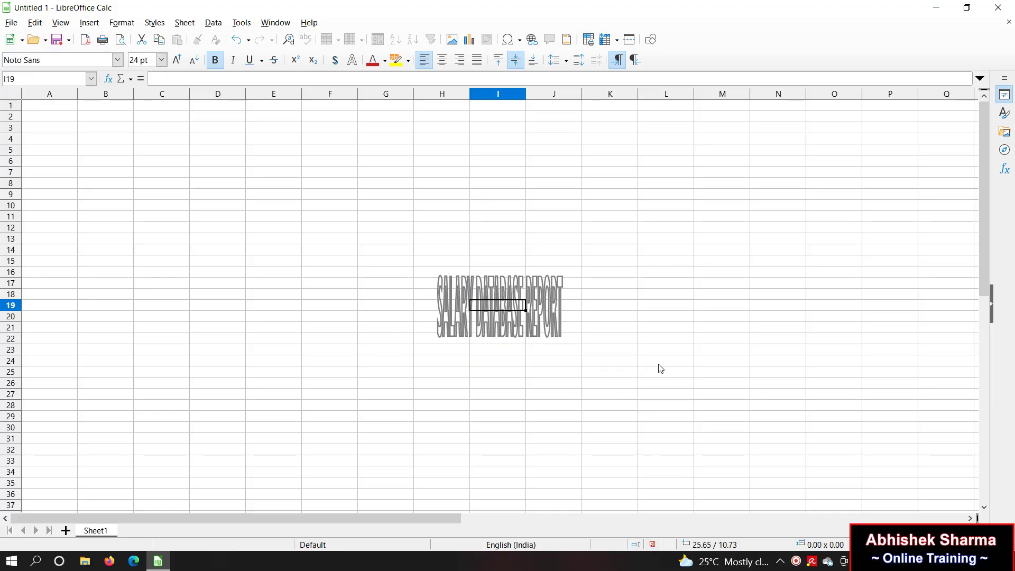
key(Escape)
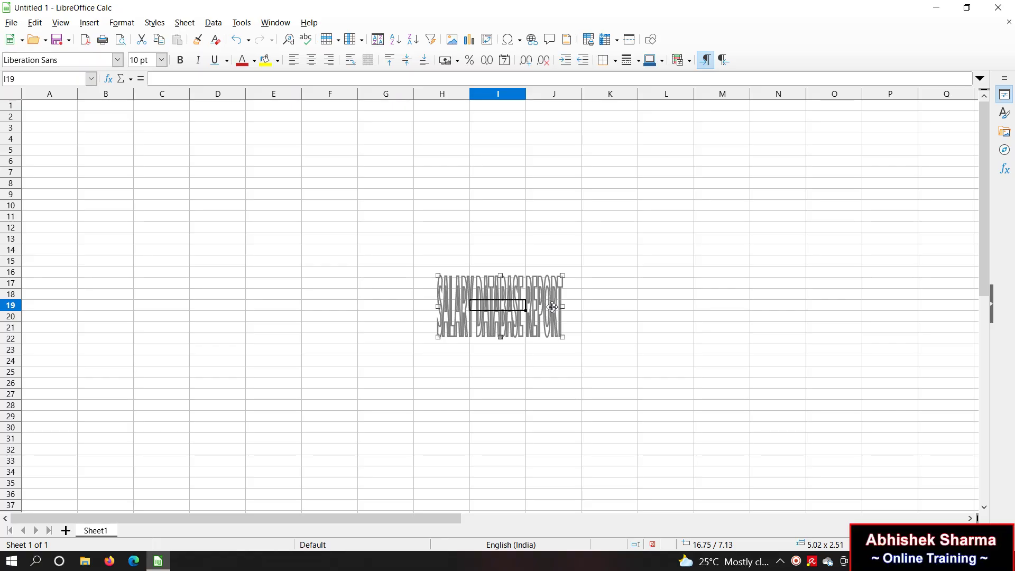
click(550, 305)
Step: Move the title to the sheet's top-left corner and stretch it across to column Q
drag(561, 307, 912, 310)
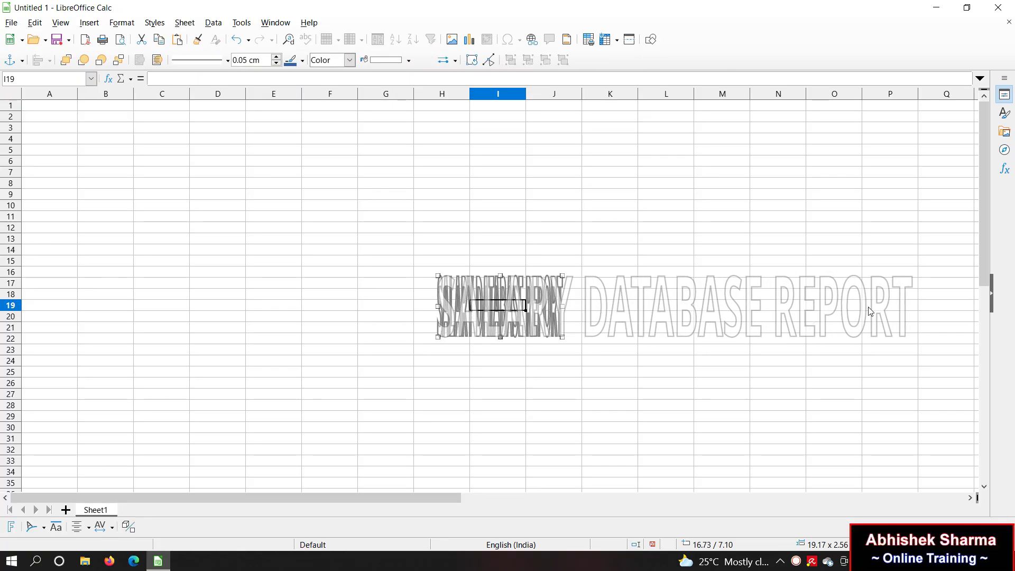
drag(675, 292, 247, 125)
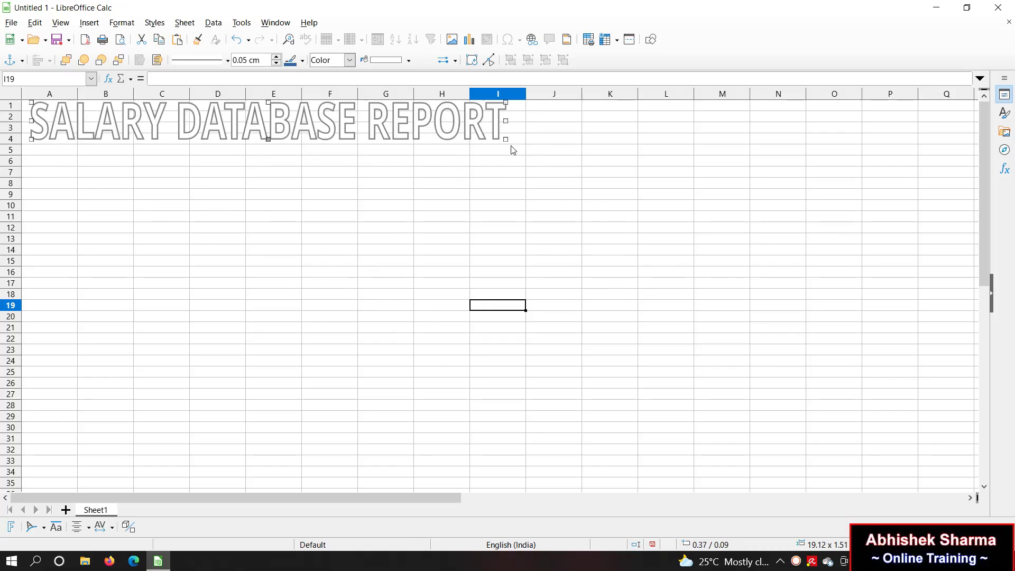
drag(506, 121, 953, 126)
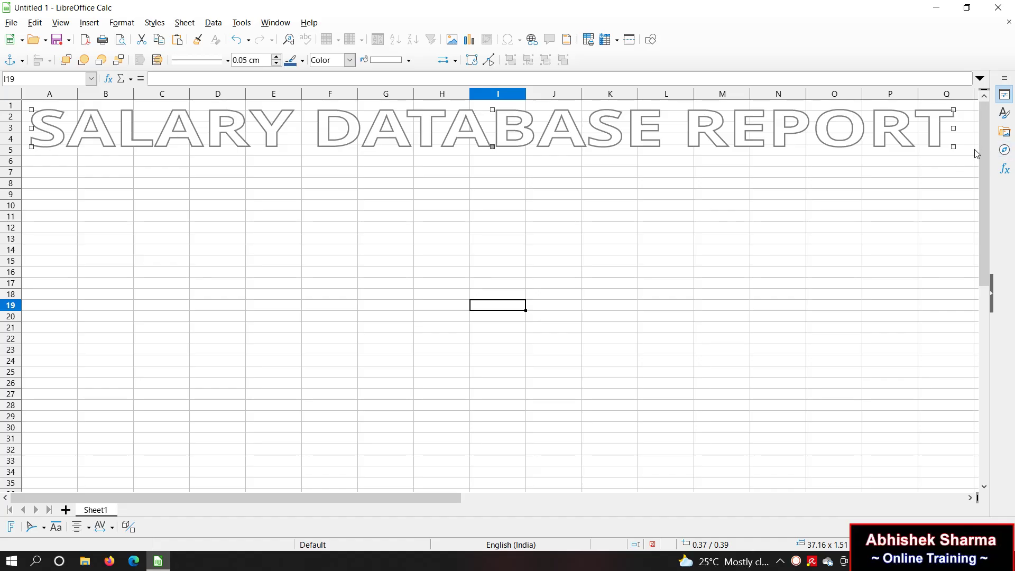
drag(975, 150, 976, 153)
Step: Fill A1:R5 with a Dark Blue 2 background, then select row 6 from Q6 back to A6
click(911, 153)
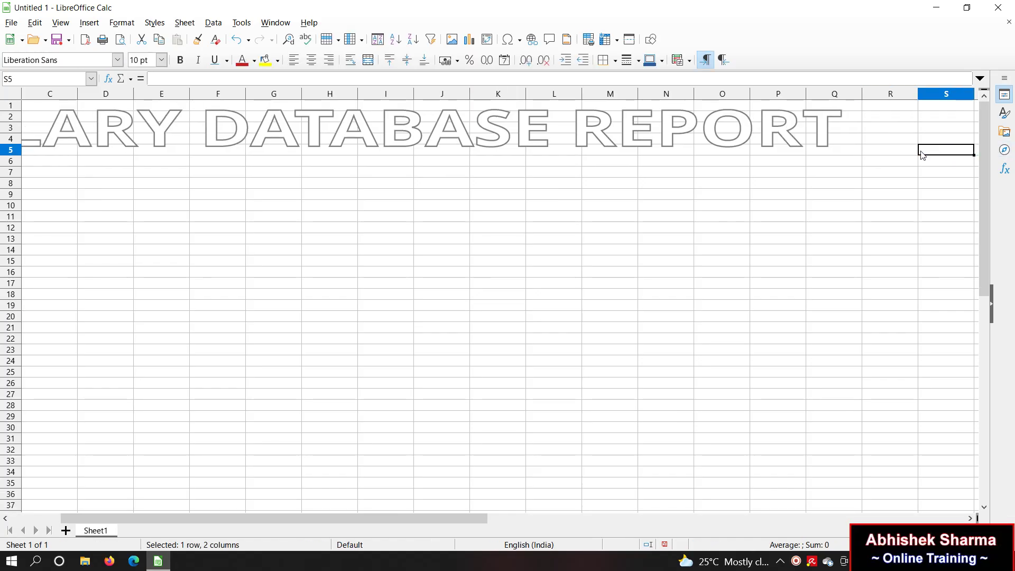
drag(912, 153, 2, 90)
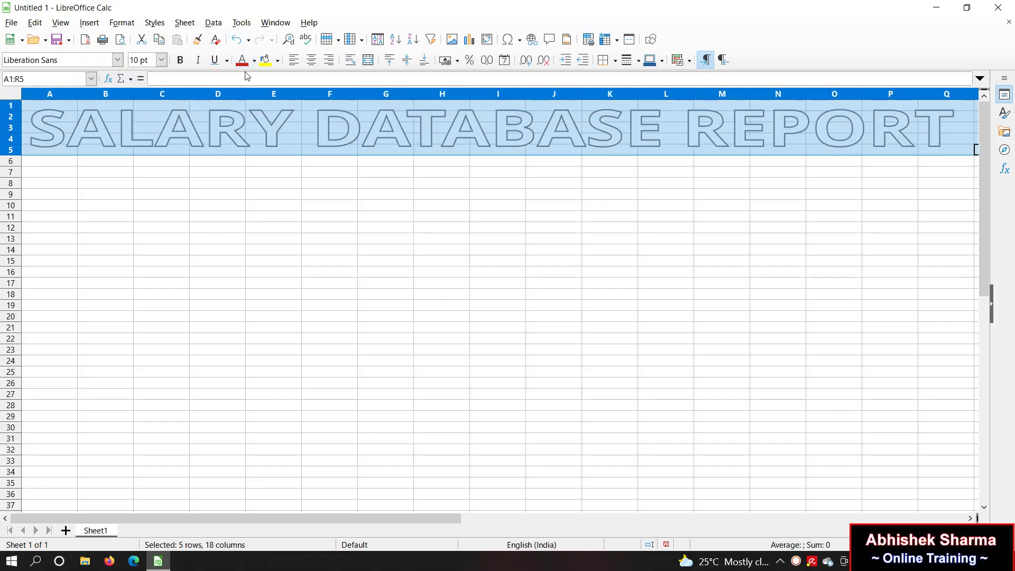
click(276, 62)
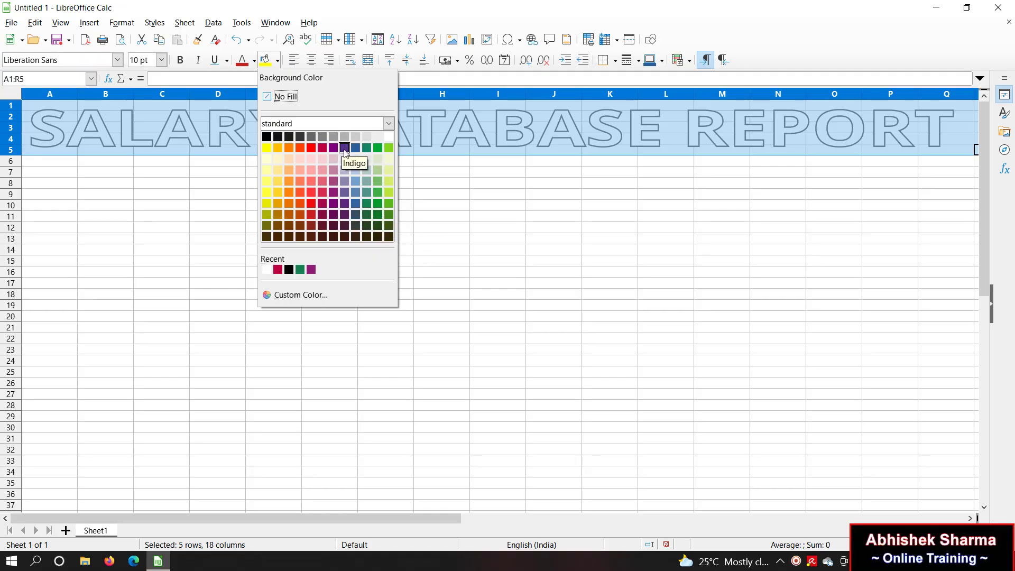
click(355, 215)
click(329, 205)
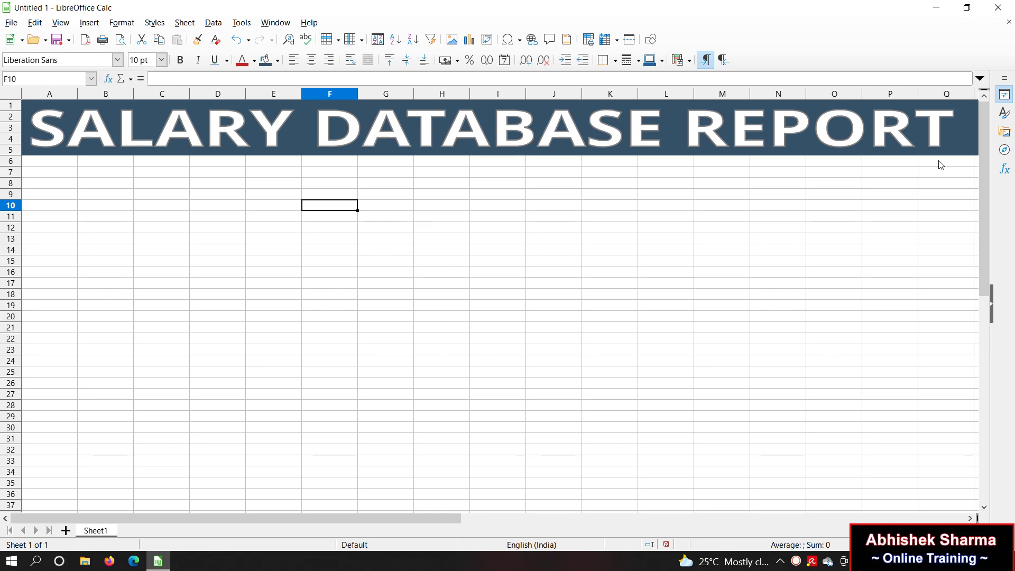
click(963, 168)
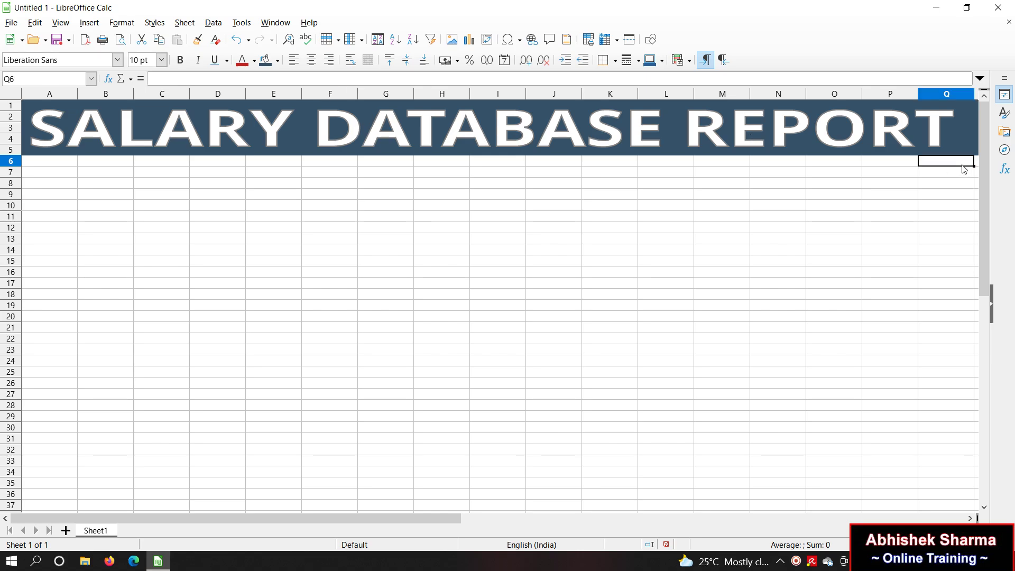
key(shift+Home)
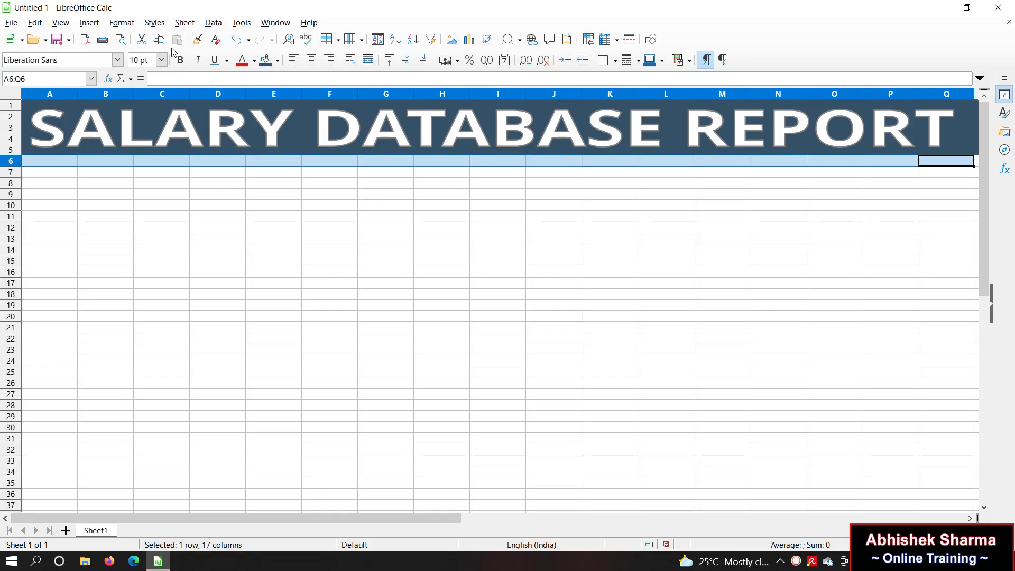
Step: Make the row 6 header bold with a magenta fill and white font
click(181, 61)
click(277, 61)
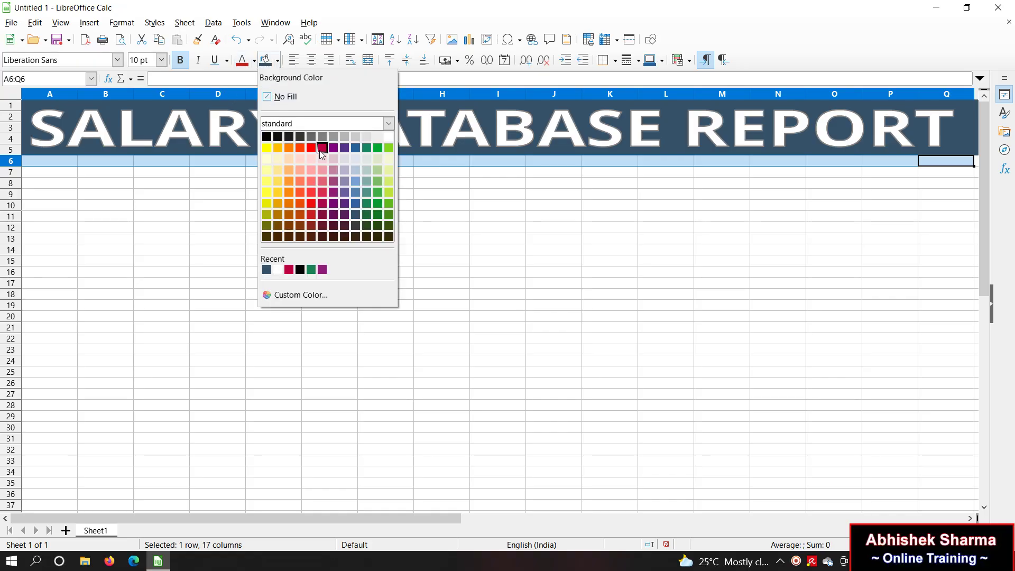
click(322, 148)
click(255, 62)
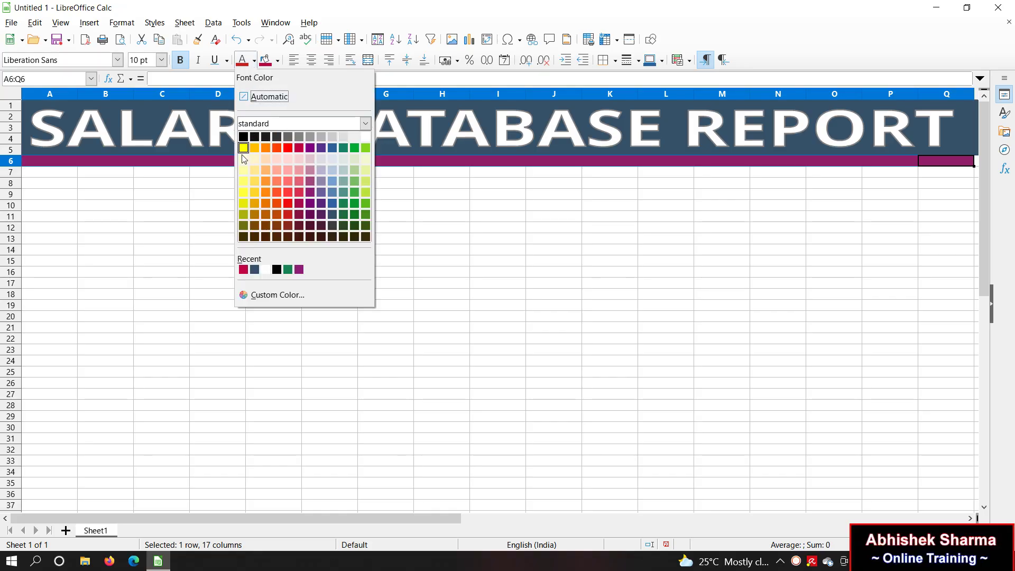
click(365, 138)
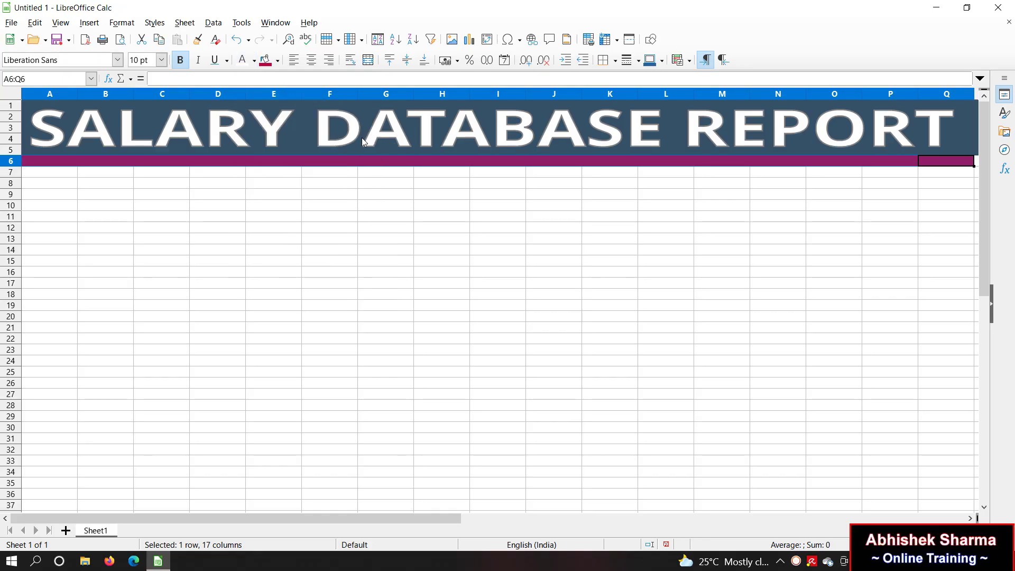
Step: Extend the selection to A6:Q26 and apply All Borders to every cell
key(shift+Down)
key(shift+Down)
key(shift+Down)
key(shift+Down)
key(shift+Down)
key(shift+Down)
key(shift+Down)
key(shift+Down)
key(shift+Down)
key(shift+Down)
key(shift+Down)
key(shift+Down)
key(shift+Down)
key(shift+Down)
key(shift+Down)
key(shift+Down)
key(shift+Down)
key(shift+Down)
key(shift+Down)
key(shift+Down)
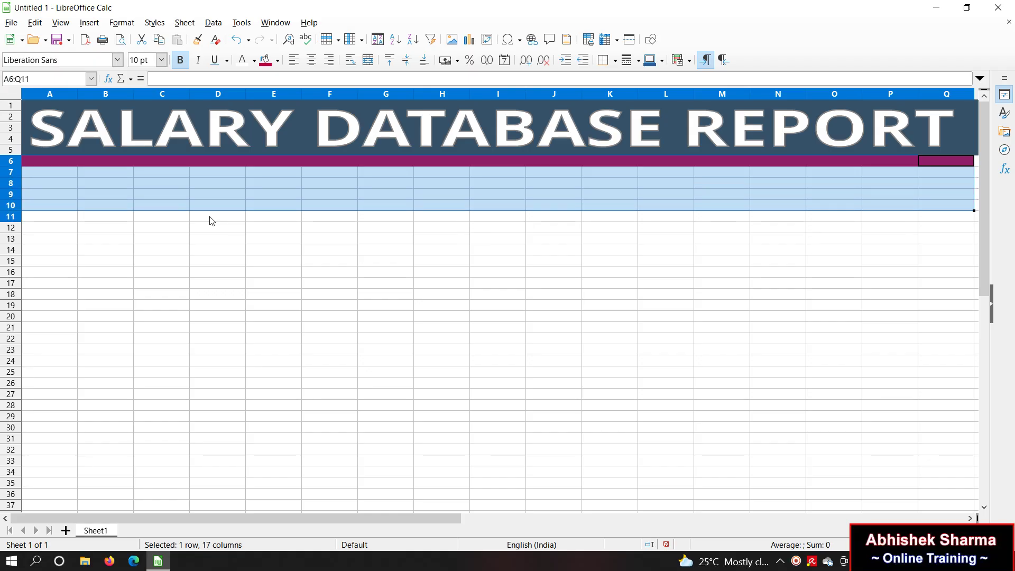
key(shift+Up)
key(shift+Up)
key(shift+Up)
key(shift+Up)
key(shift+Up)
key(shift+Up)
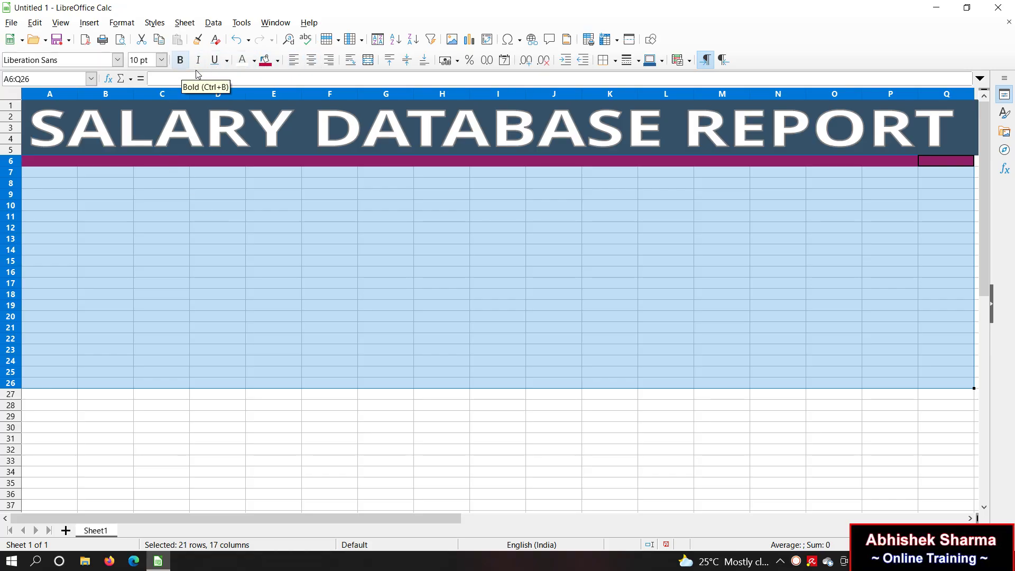
click(663, 64)
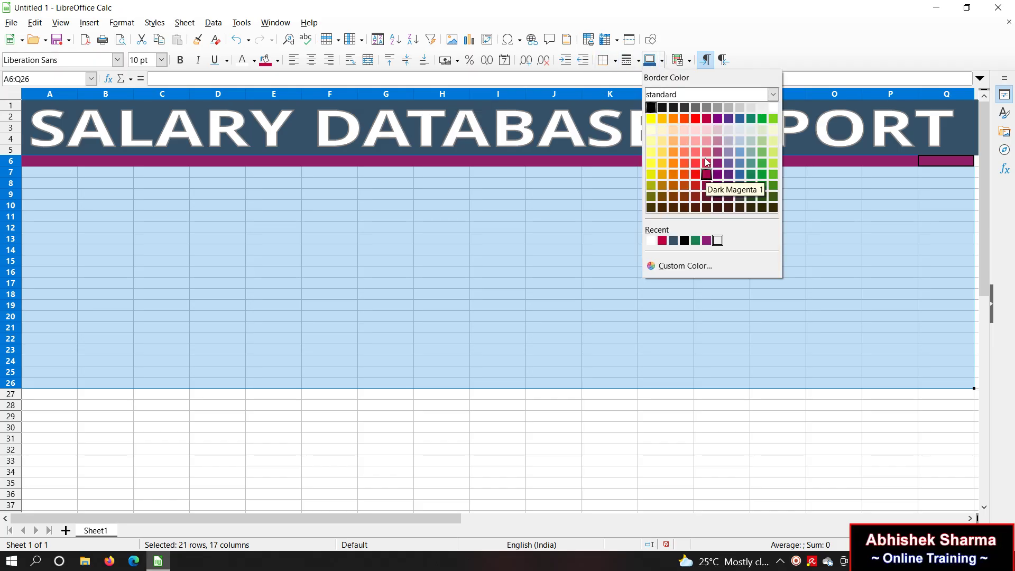
click(663, 62)
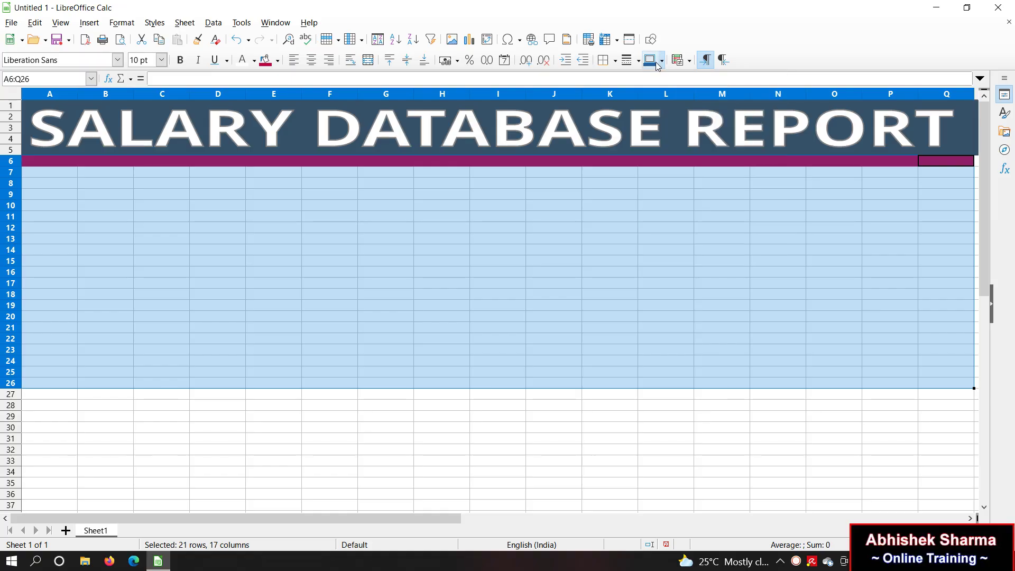
click(616, 63)
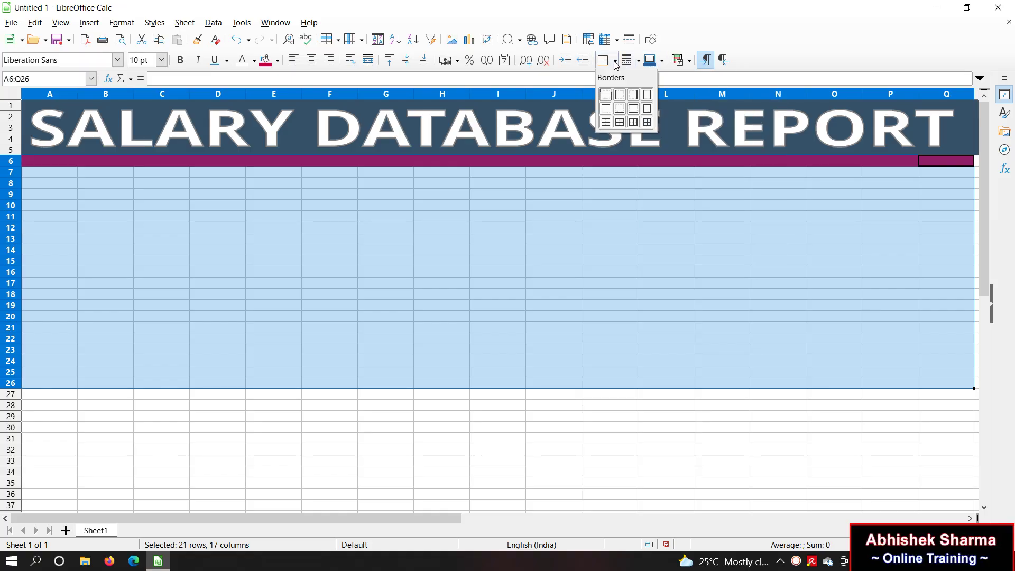
click(648, 124)
click(489, 297)
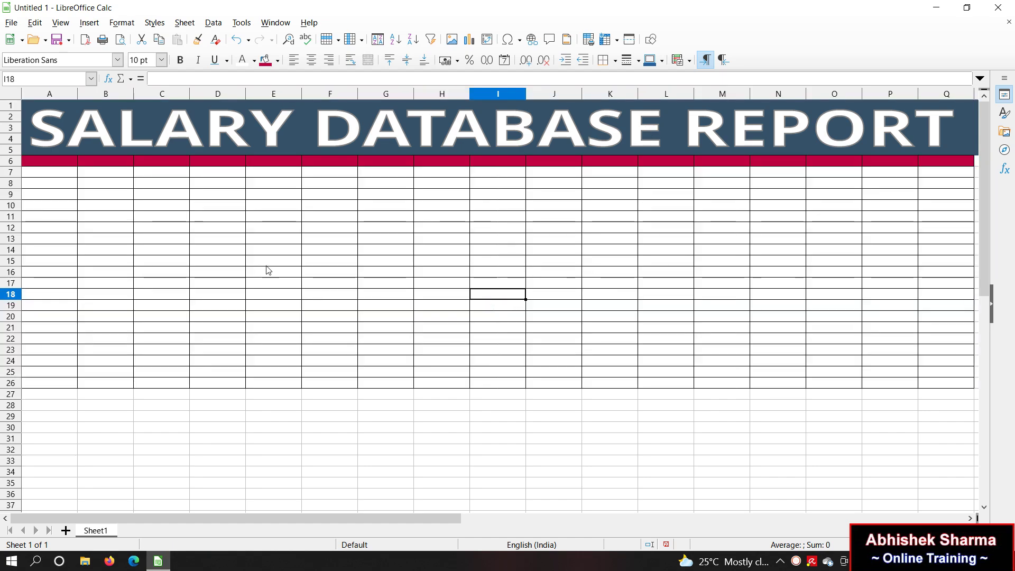
click(267, 269)
click(160, 273)
click(172, 242)
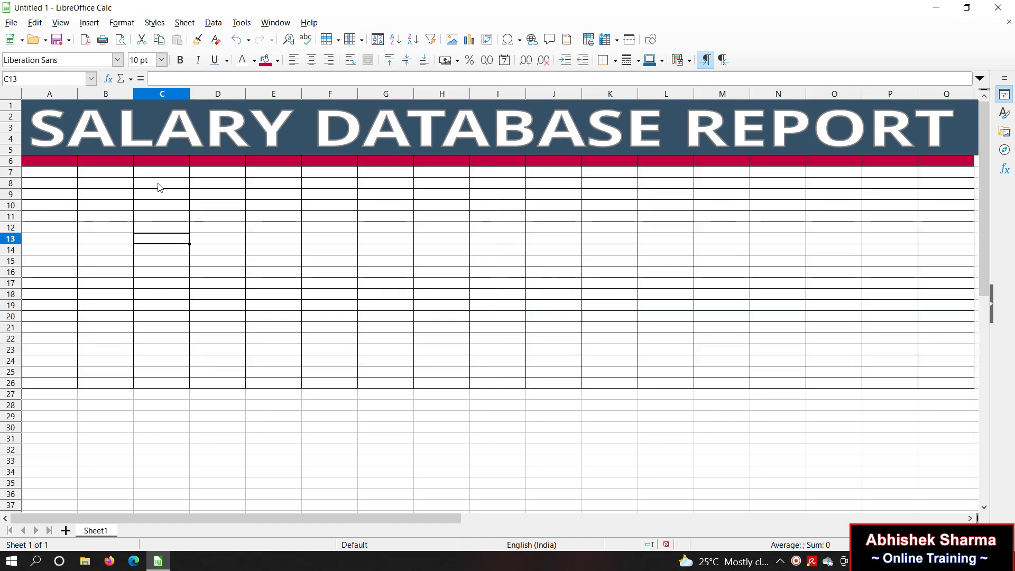
click(58, 163)
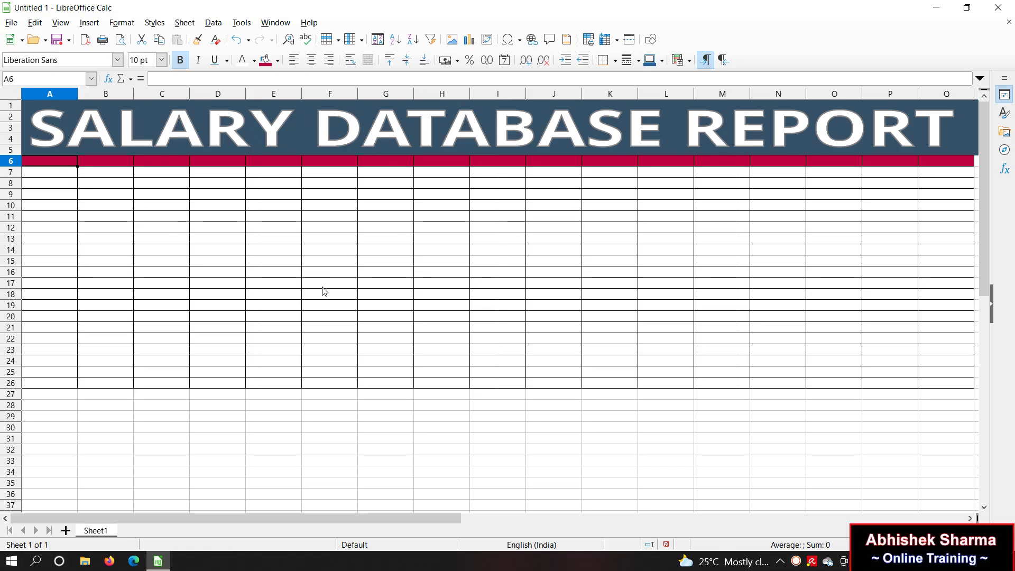
Step: Enter headings S.NO., YEAR, MONTHS, DOJ, EMP. ID, EMP. NAME, FATHER NAME, CONTACTS in A6:H6
text(S.NO.)
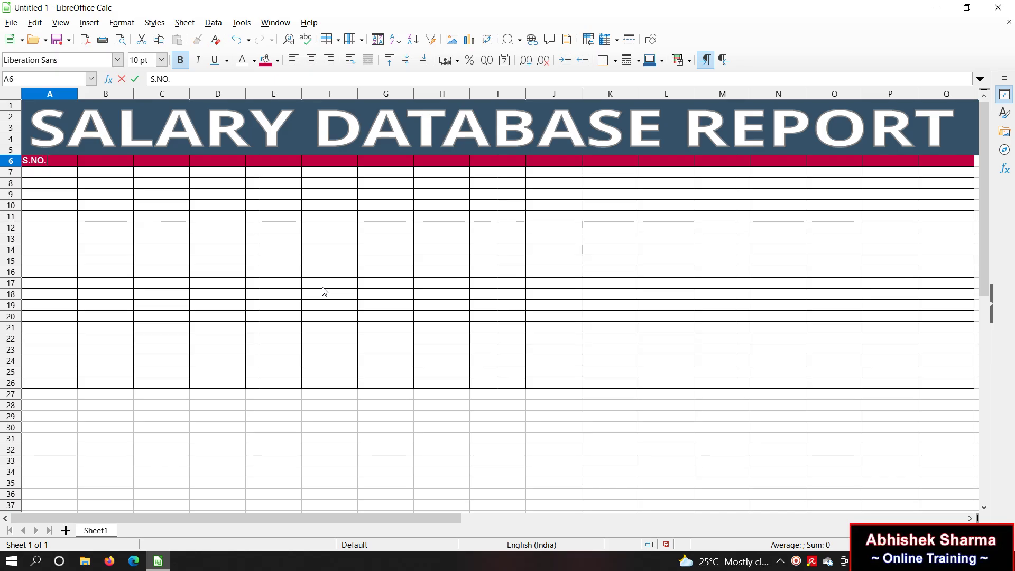
key(Tab)
text(YEAR)
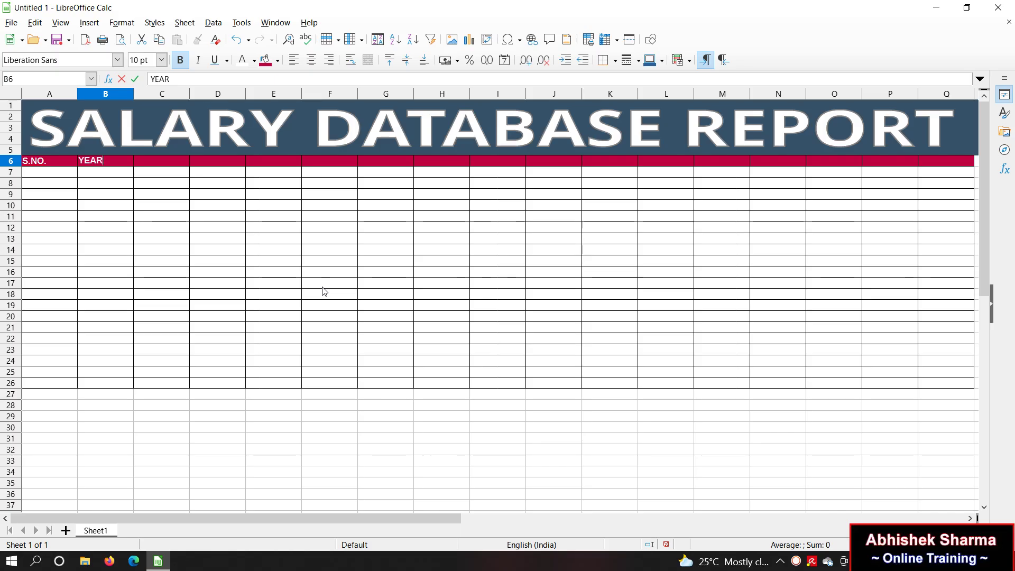
key(Tab)
text(MONTH)
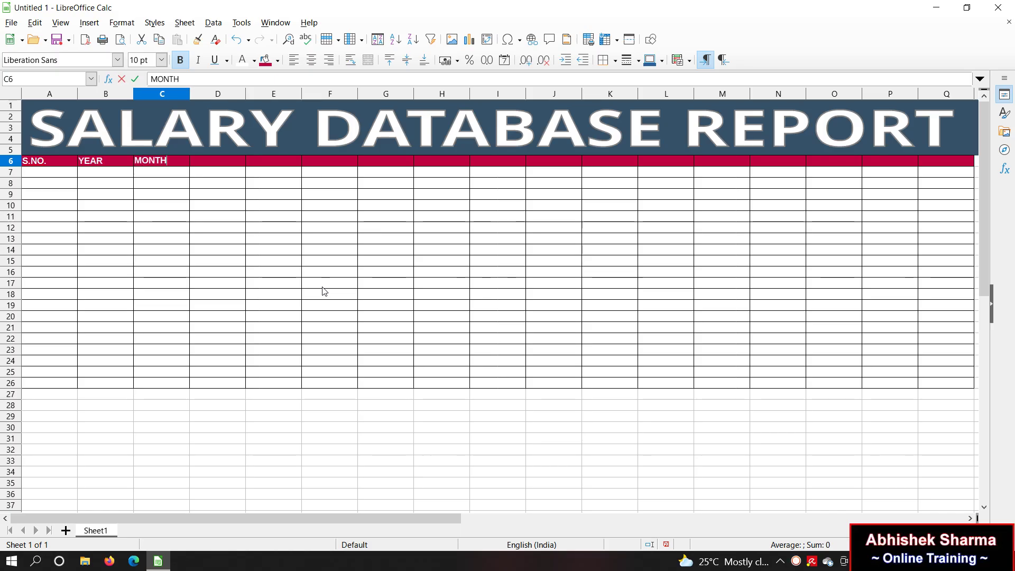
key(Tab)
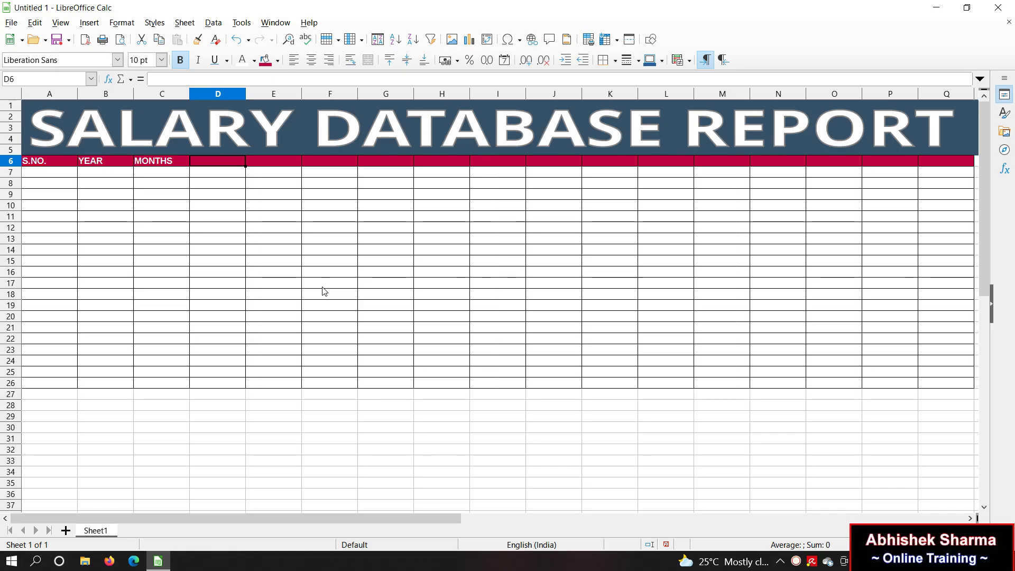
text(DOJ)
key(Tab)
text(EM)
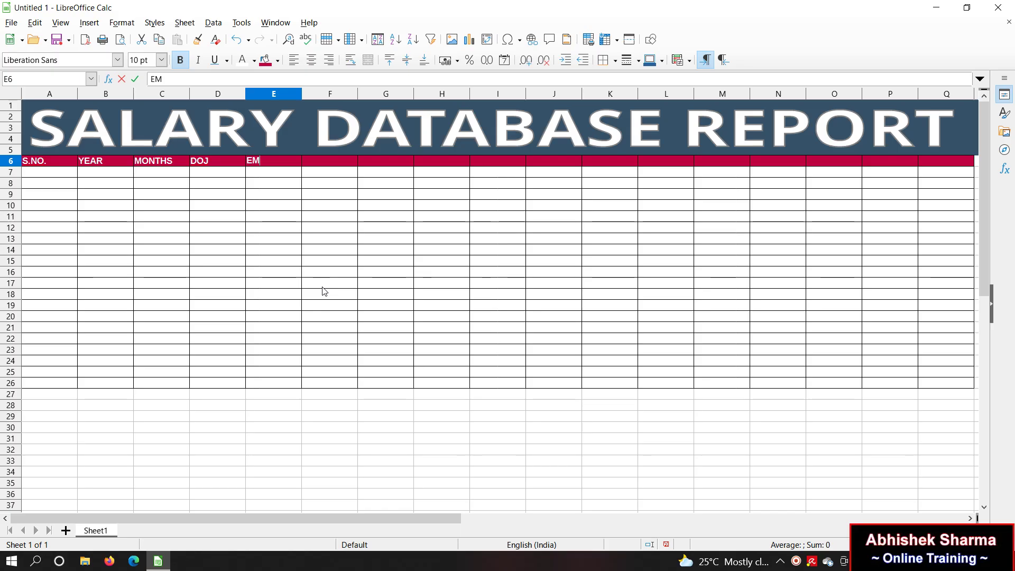
text(P. ID)
key(Tab)
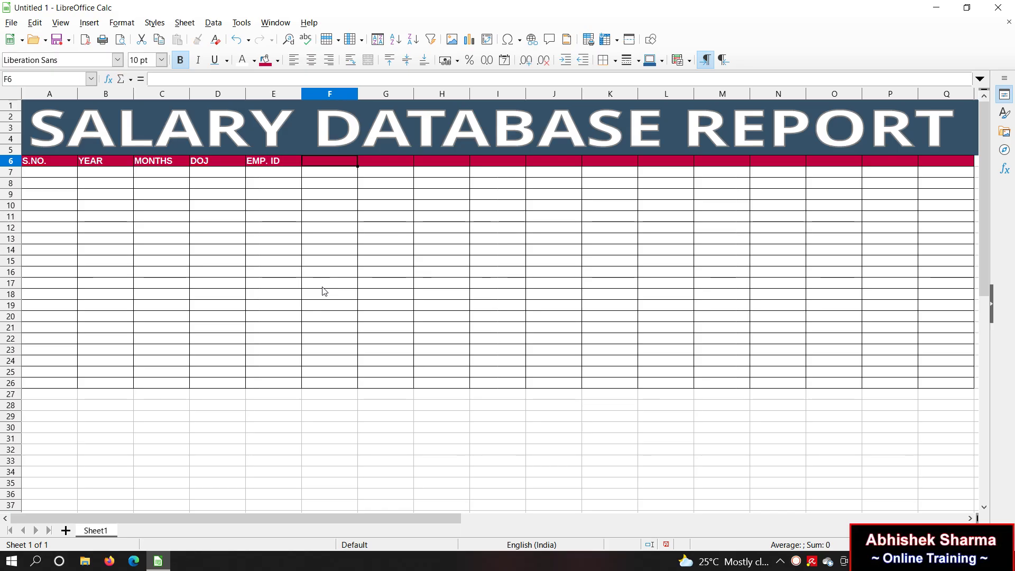
text(EMP. NAME)
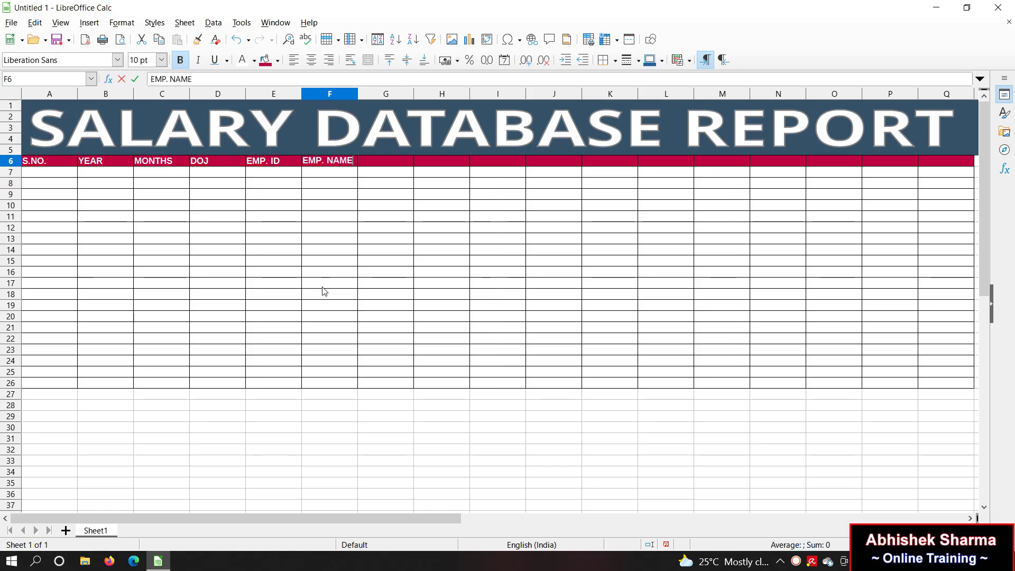
key(Tab)
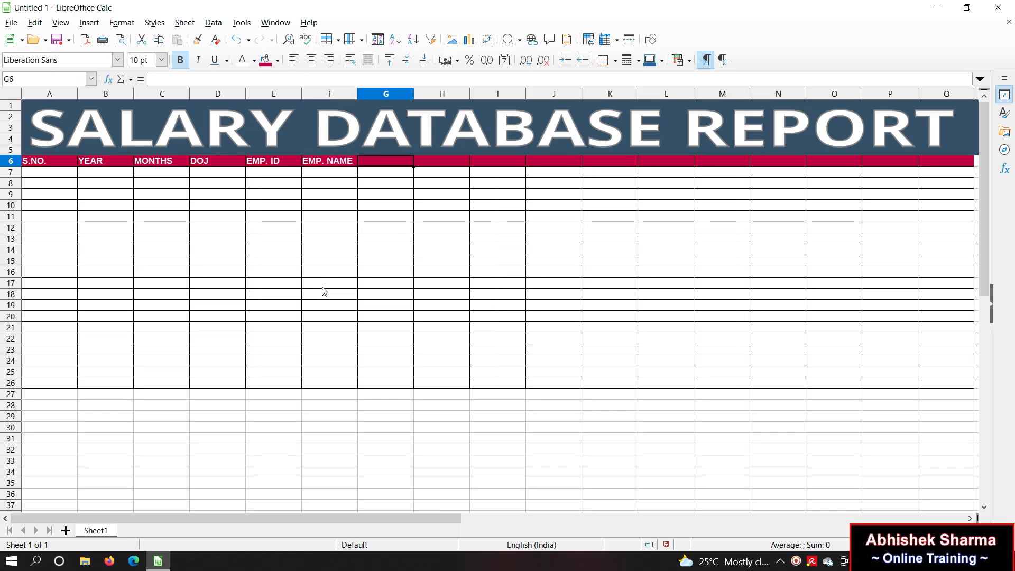
text(FA)
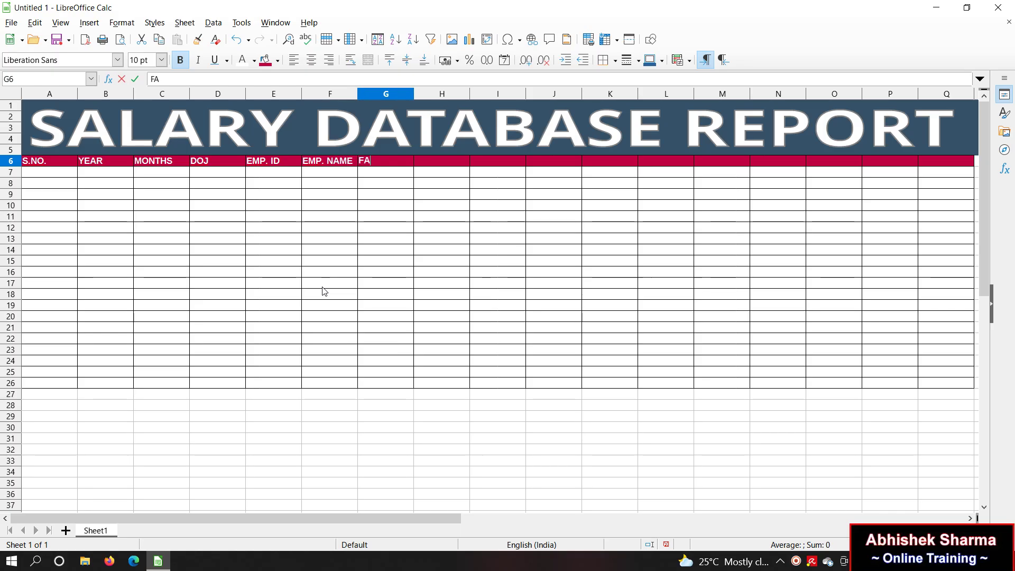
text(THER NAME)
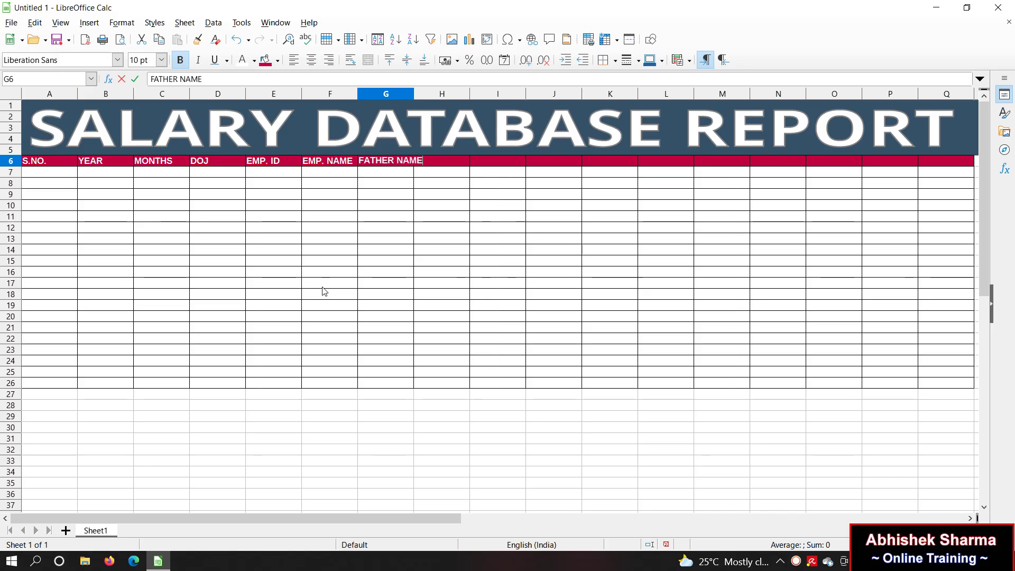
key(Tab)
text(CONTACT)
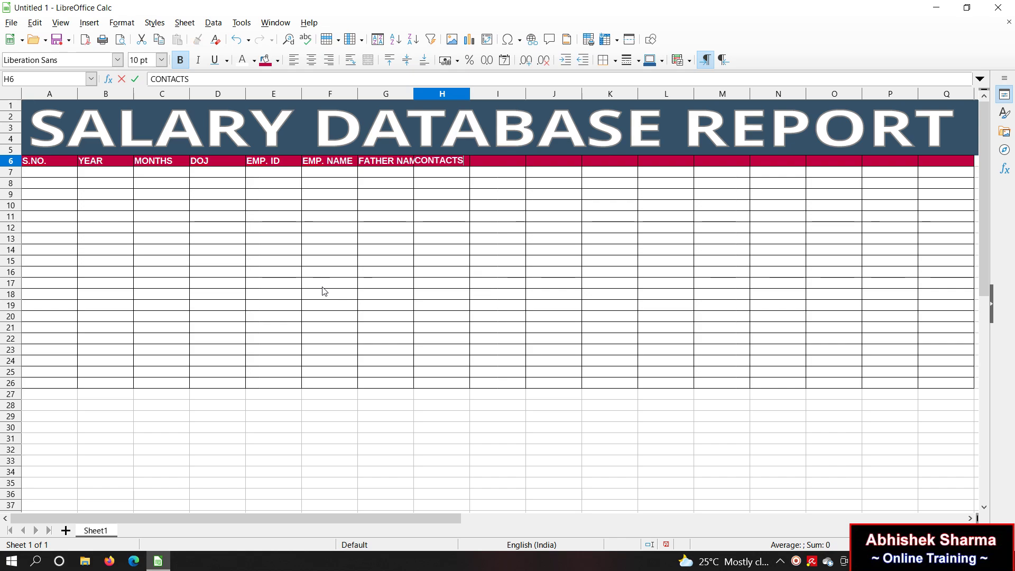
key(Tab)
Step: Enter headings BS, DA, TA, HRA, GS, PF, ESI, DED and NS in I6:Q6
text(B)
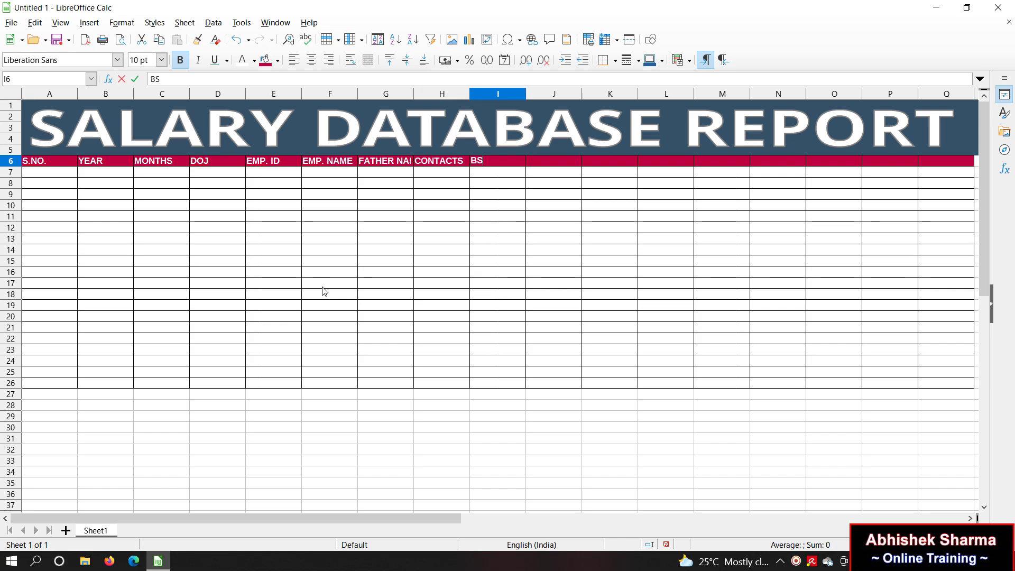
key(Tab)
text(DA)
key(Tab)
text(TA)
key(Tab)
text(HRA)
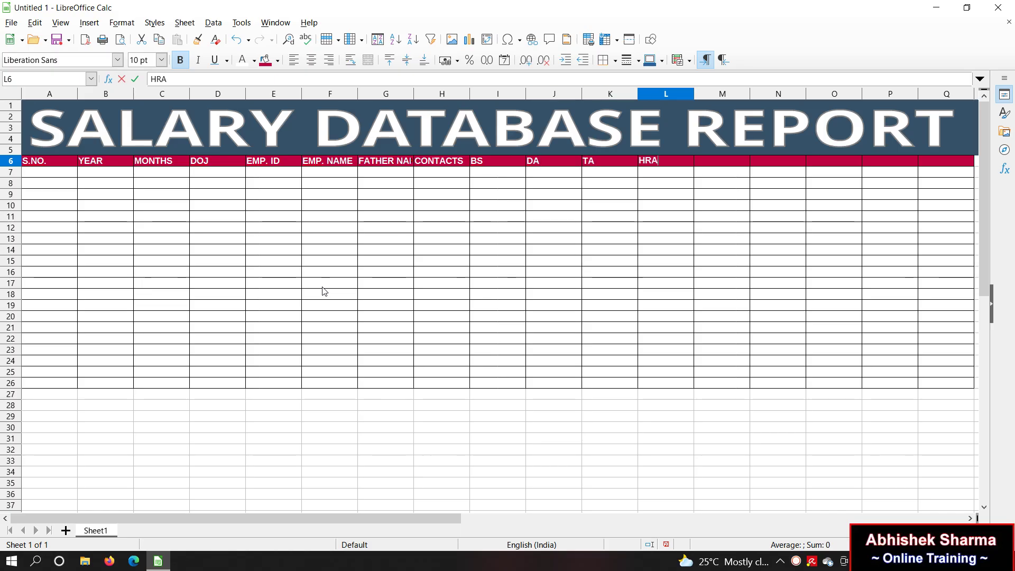
key(Tab)
text(GS)
key(Tab)
text(PF)
key(Tab)
text(ESI)
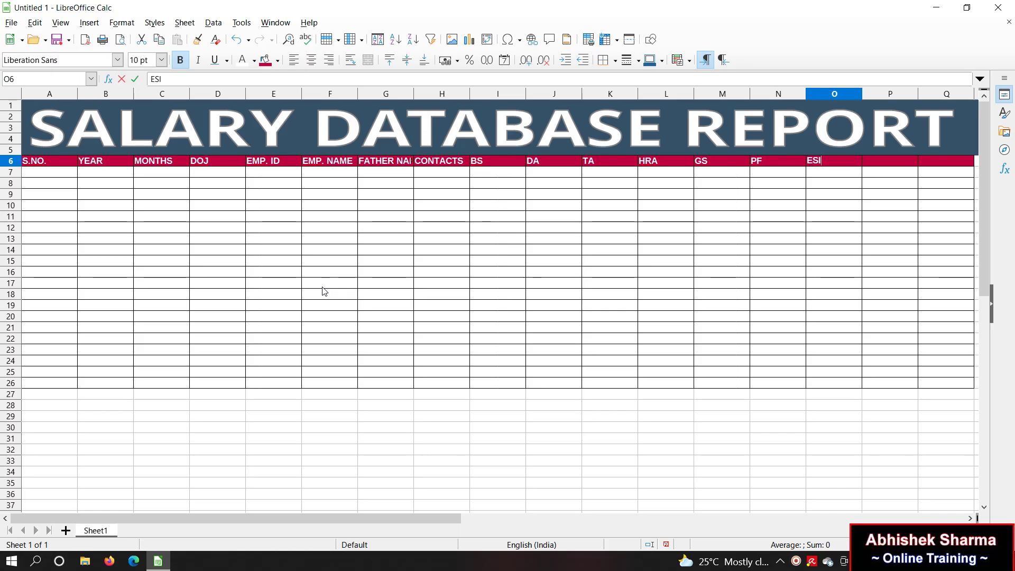
key(Tab)
text(DE)
key(Tab)
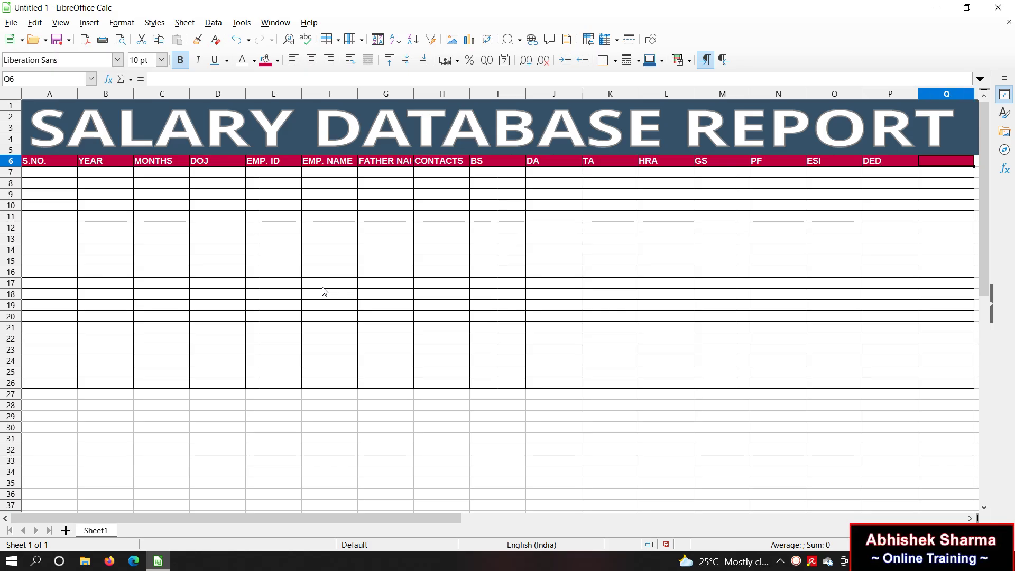
text(NS)
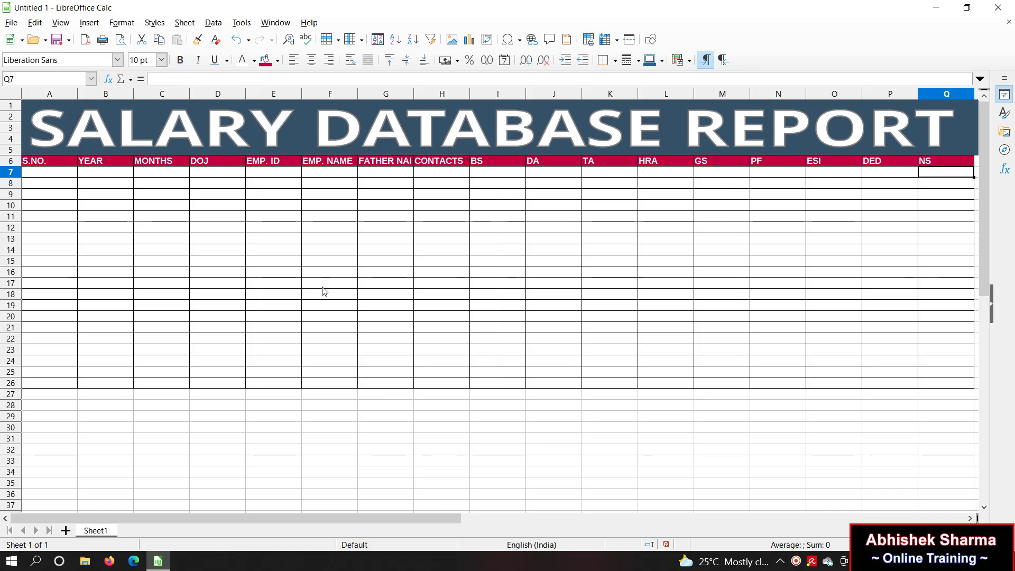
Step: Number the S.NO. column 1 to 20 by entering 1 and 2 and filling down
click(47, 176)
text(1)
key(Return)
text(2)
key(Return)
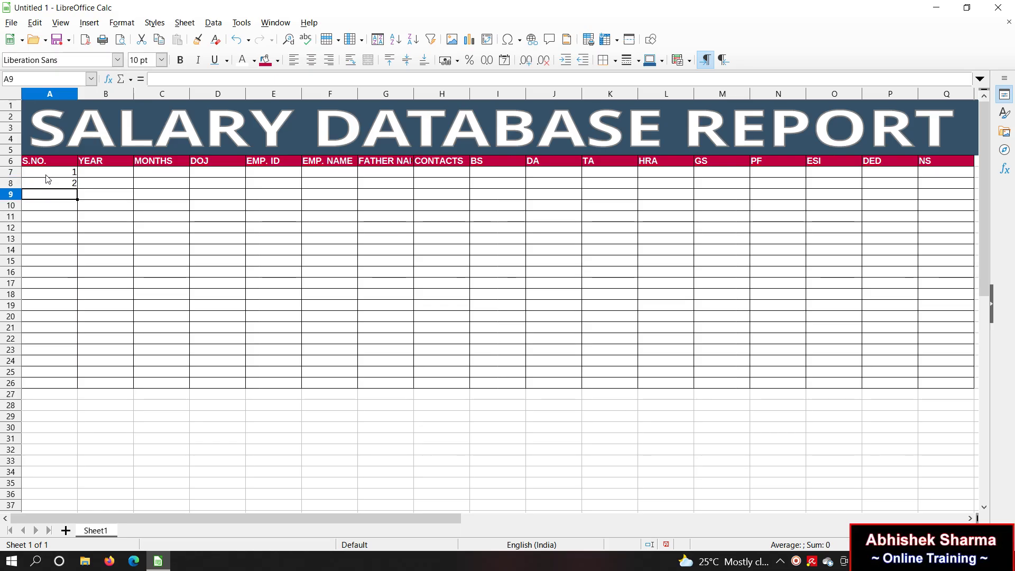
drag(47, 174, 74, 395)
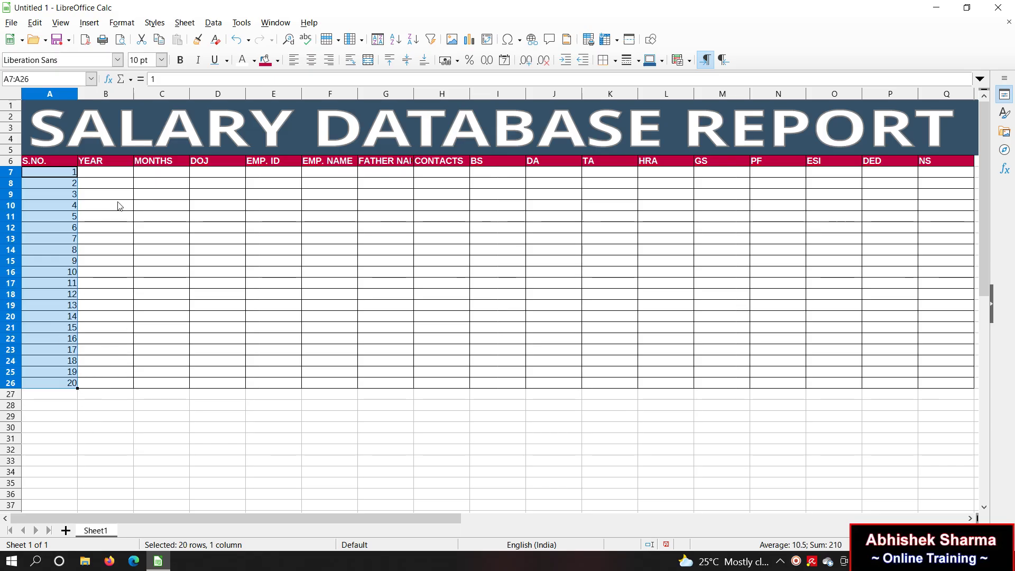
Step: Fill B7:B26 with 2021, undoing an accidental 2022–2040 series first
click(105, 174)
text(2021)
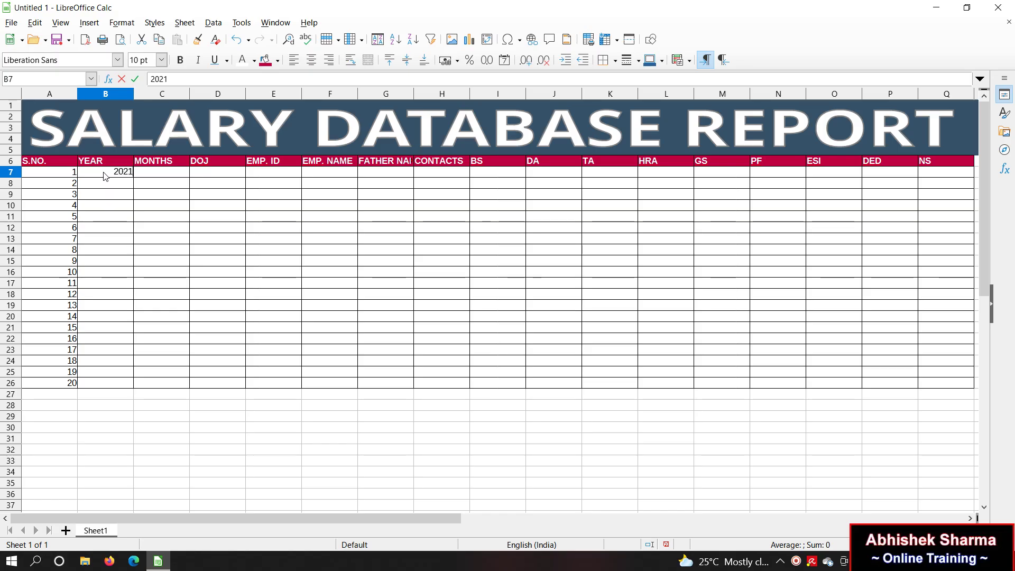
key(Return)
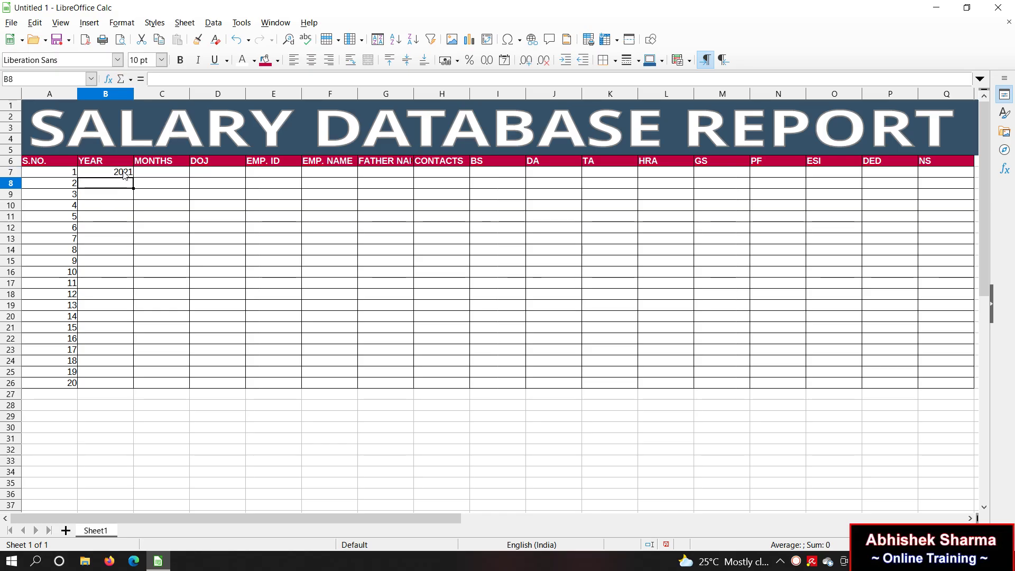
click(127, 175)
drag(133, 178, 123, 395)
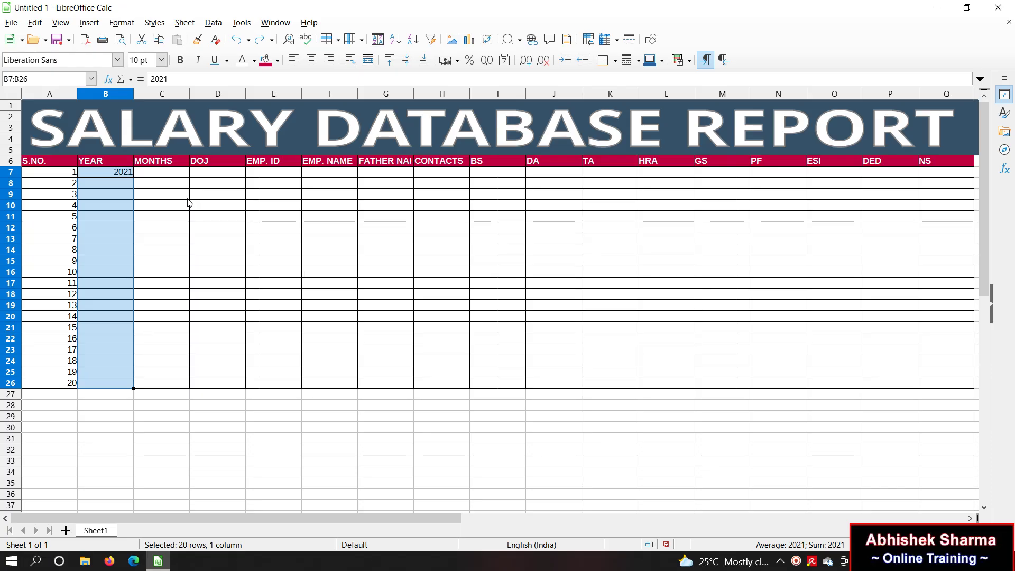
key(ctrl+z)
click(158, 195)
click(125, 183)
text(20)
key(Return)
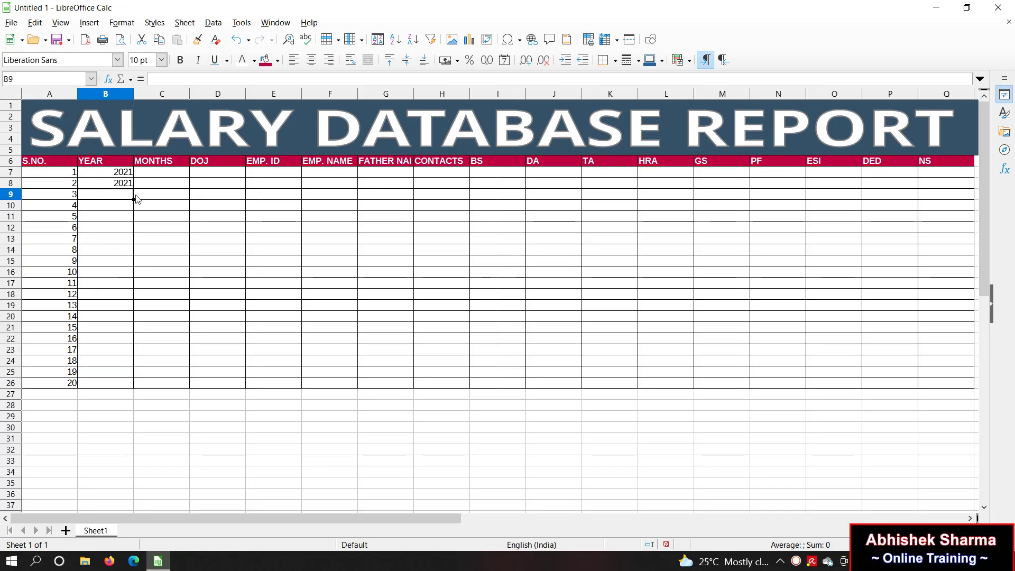
click(124, 175)
drag(125, 182, 128, 384)
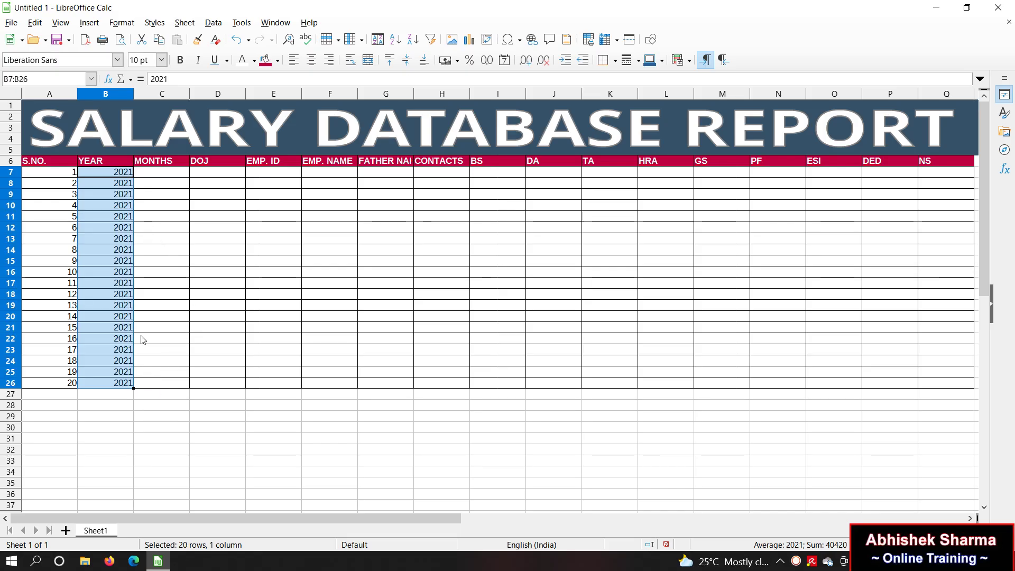
click(157, 171)
Step: Fill the MONTHS column C7:C26 with SEPT
text(SEPT)
key(Return)
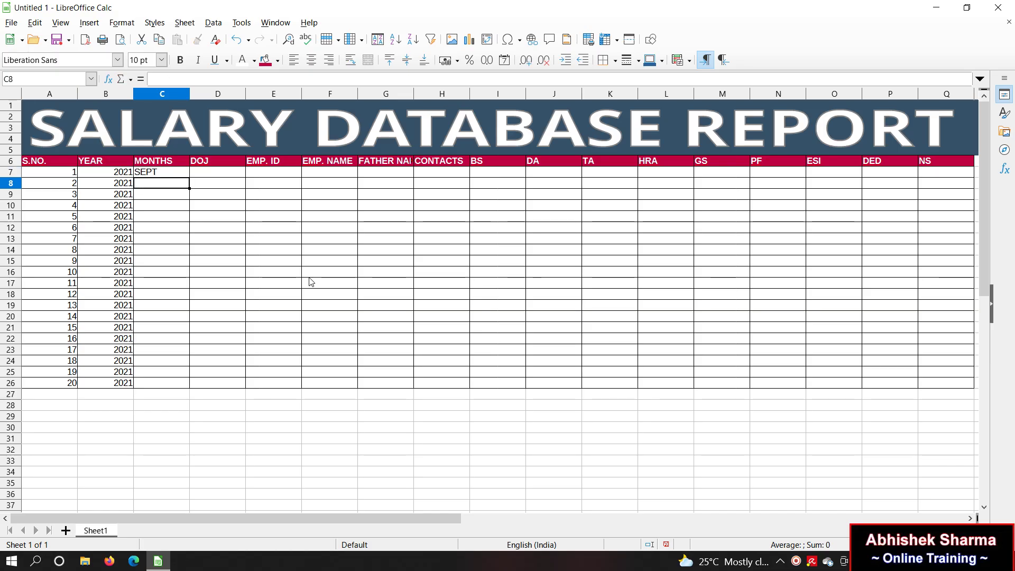
text(SE)
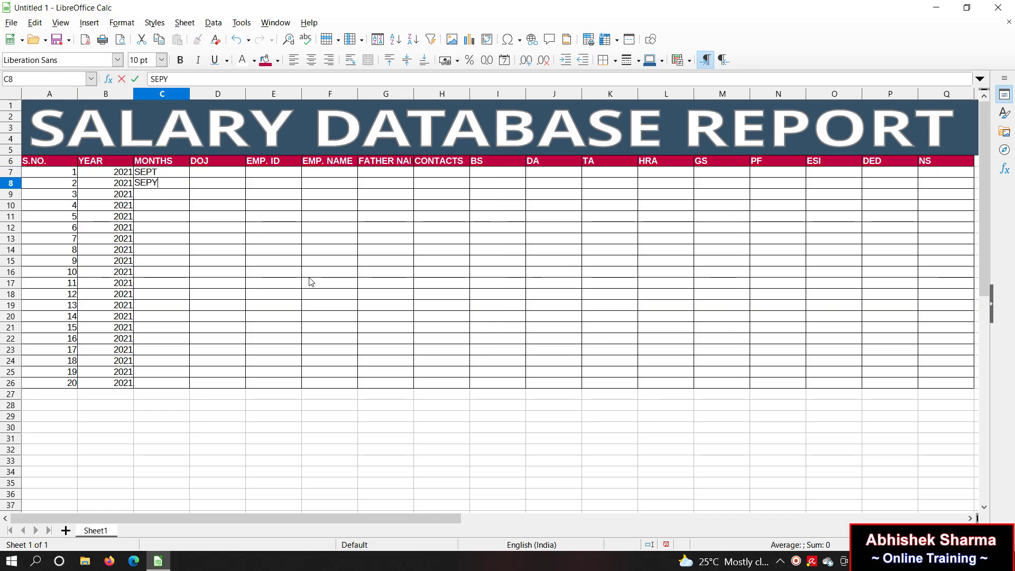
text(PY)
key(Return)
key(Up)
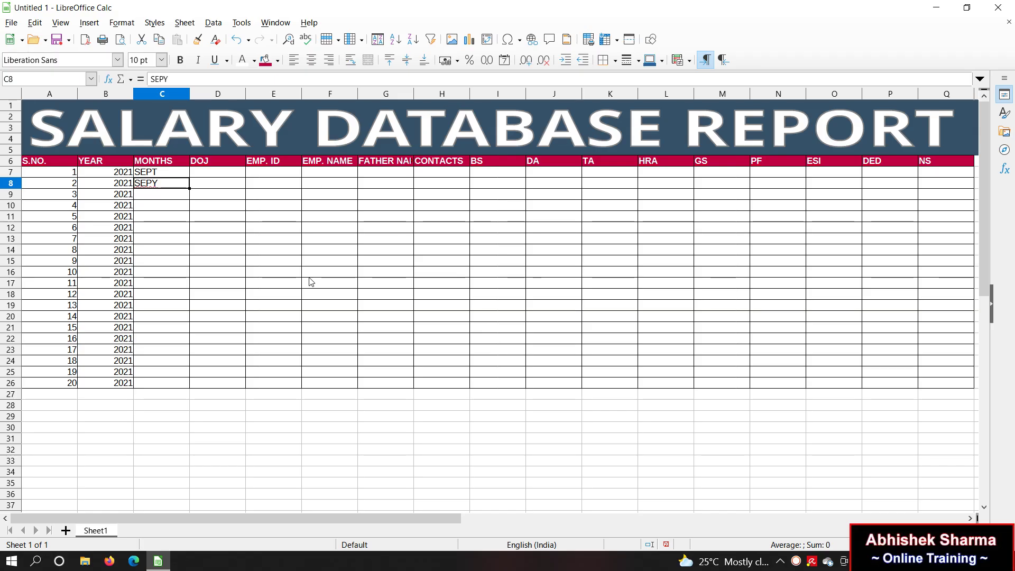
drag(180, 173, 190, 386)
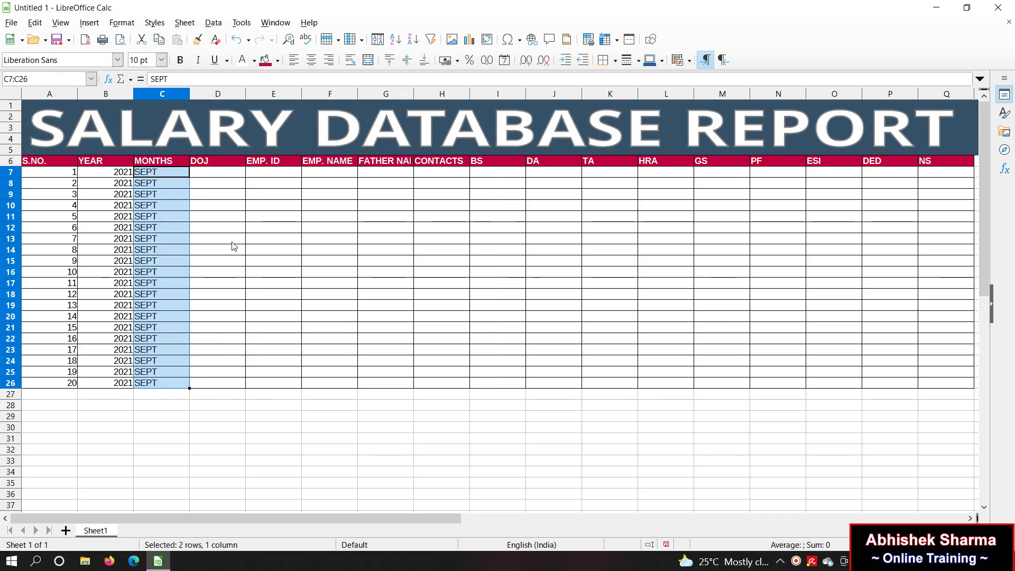
Step: Enter the joining date 26-SEPT-21 in D7 and fill it down to D26
click(216, 176)
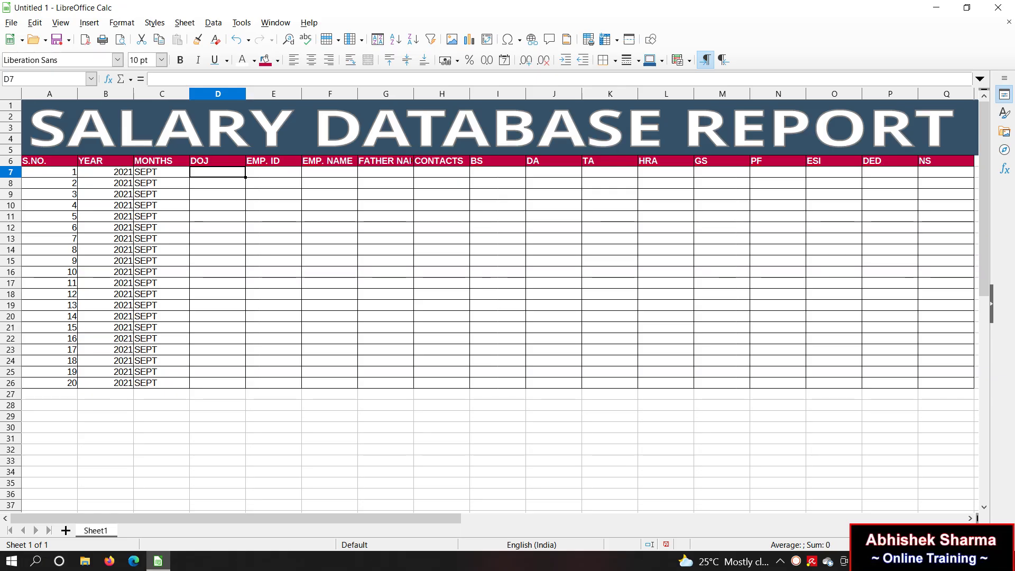
text(26-SEP)
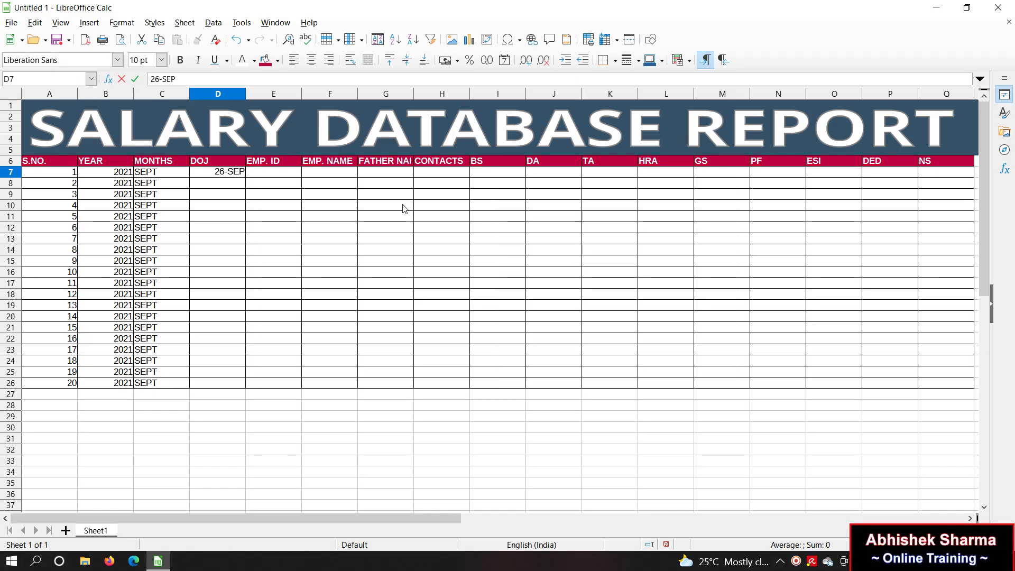
text(T21)
key(BackSpace)
key(BackSpace)
text(-21)
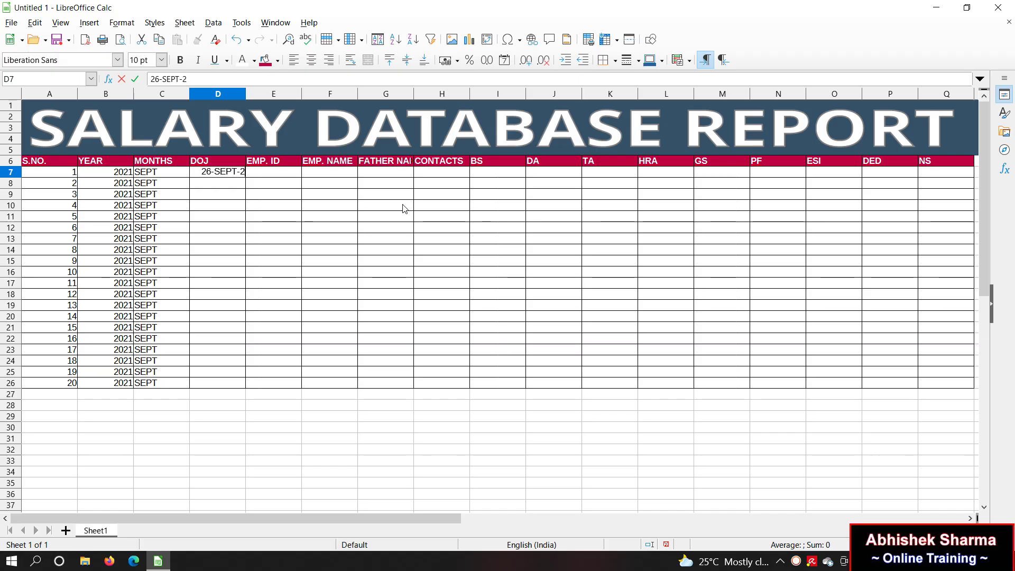
key(Return)
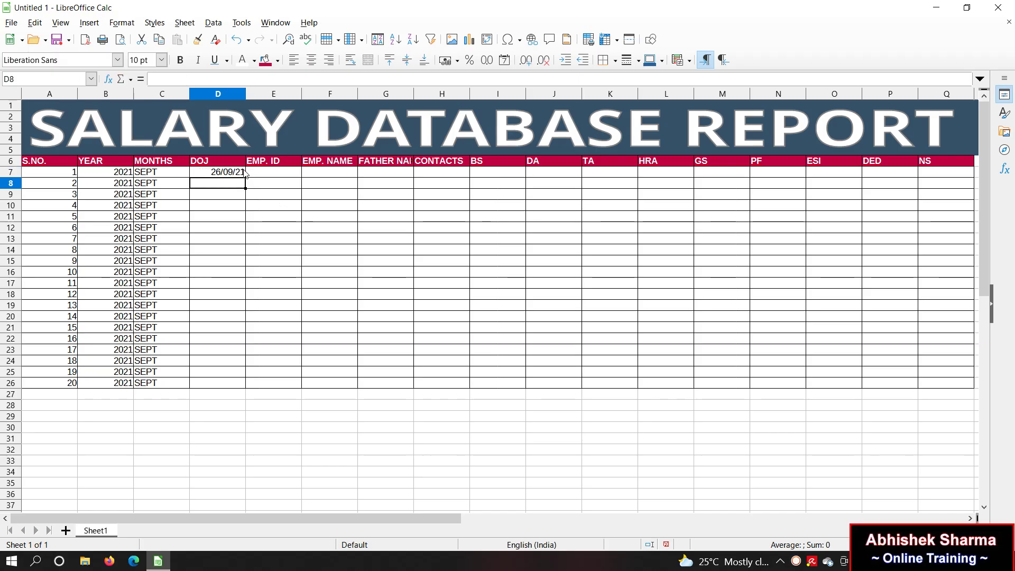
click(243, 173)
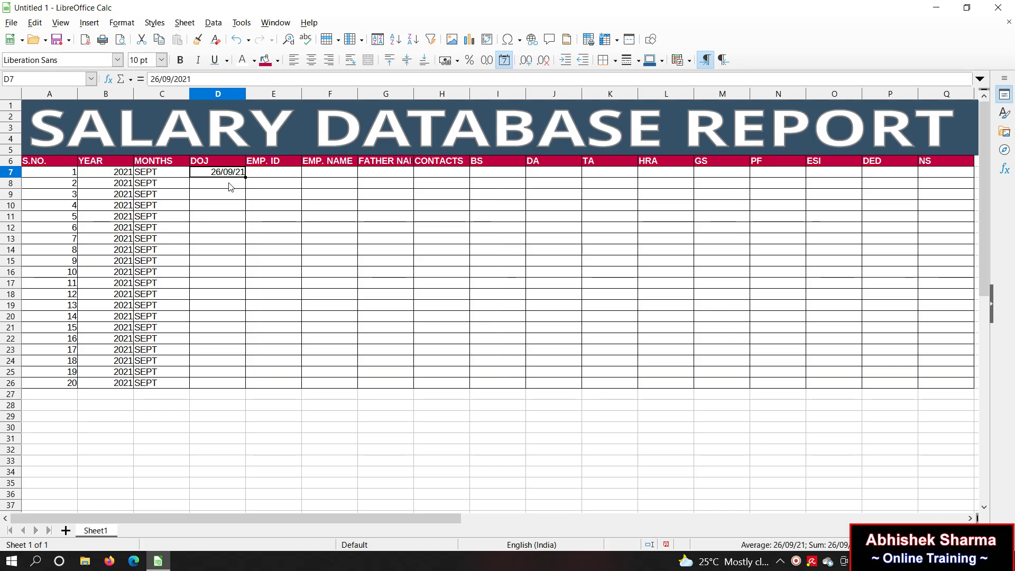
click(229, 183)
key(ctrl+semicolon)
click(232, 175)
drag(232, 180, 249, 396)
click(319, 295)
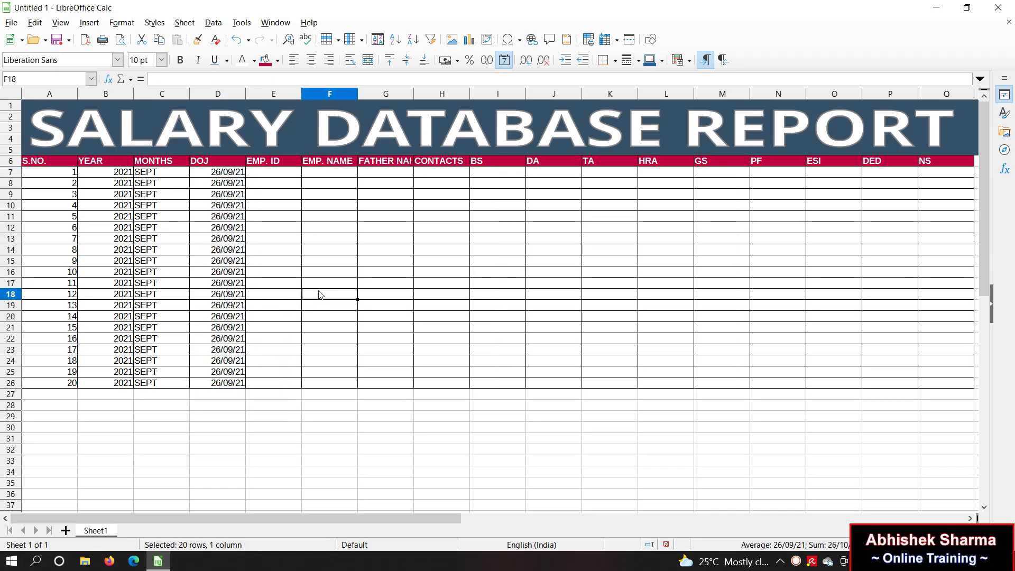
click(274, 176)
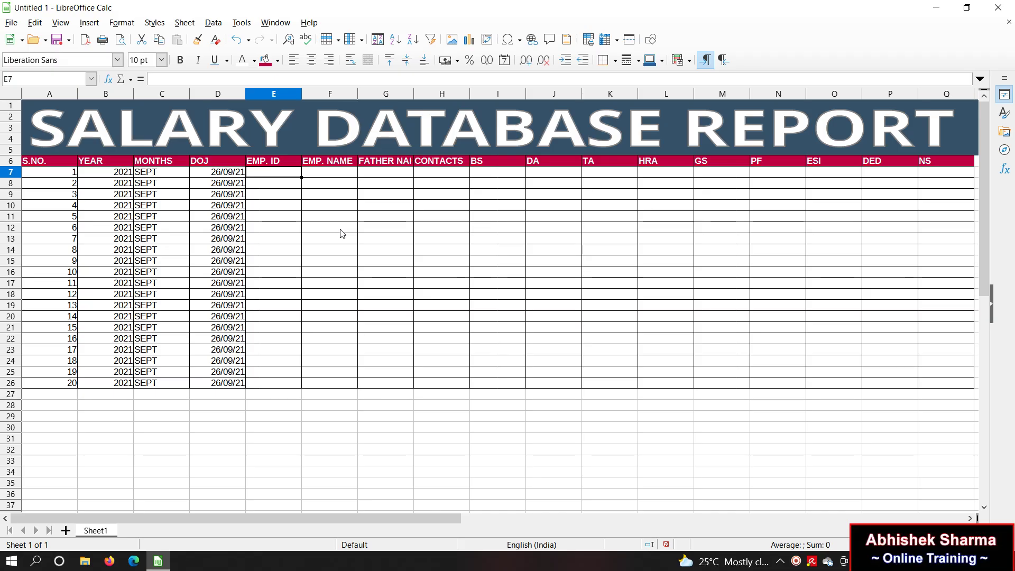
Step: Fill EMP. ID with E701 to E720 down E7:E26 and widen the EMP. NAME column
text(E)
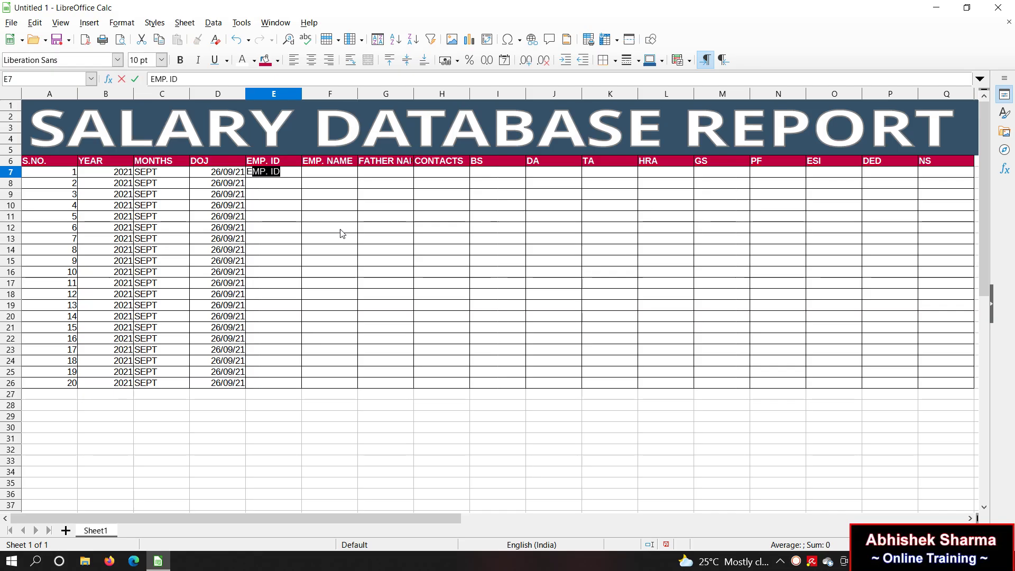
text(701)
key(Return)
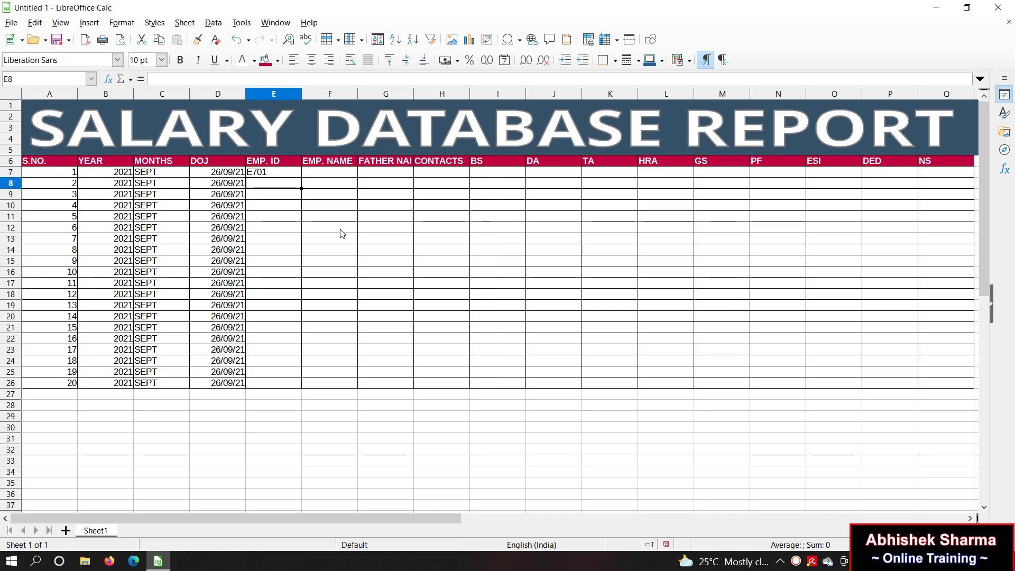
text(E702)
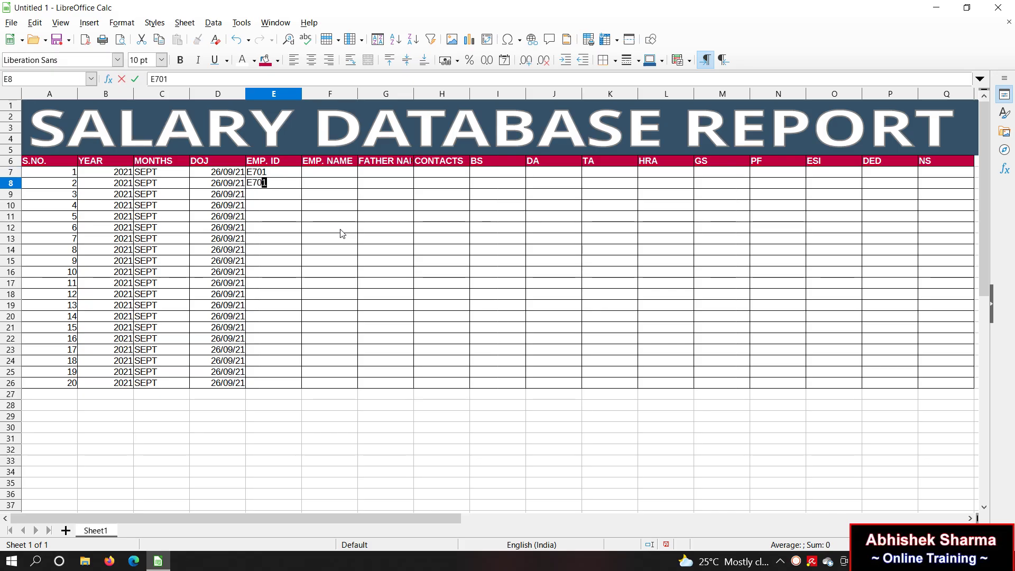
key(Return)
drag(286, 176, 305, 392)
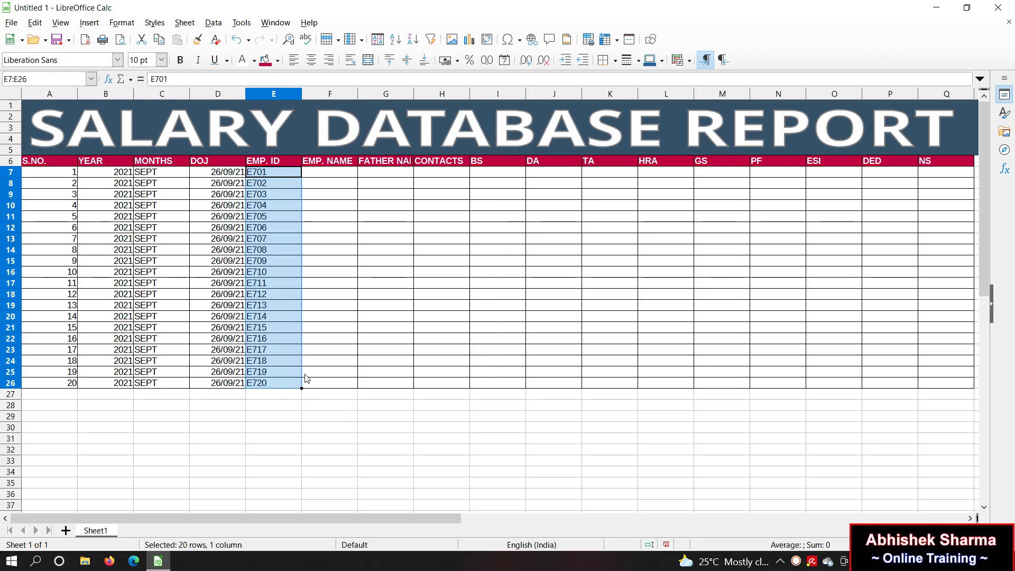
click(394, 285)
click(337, 179)
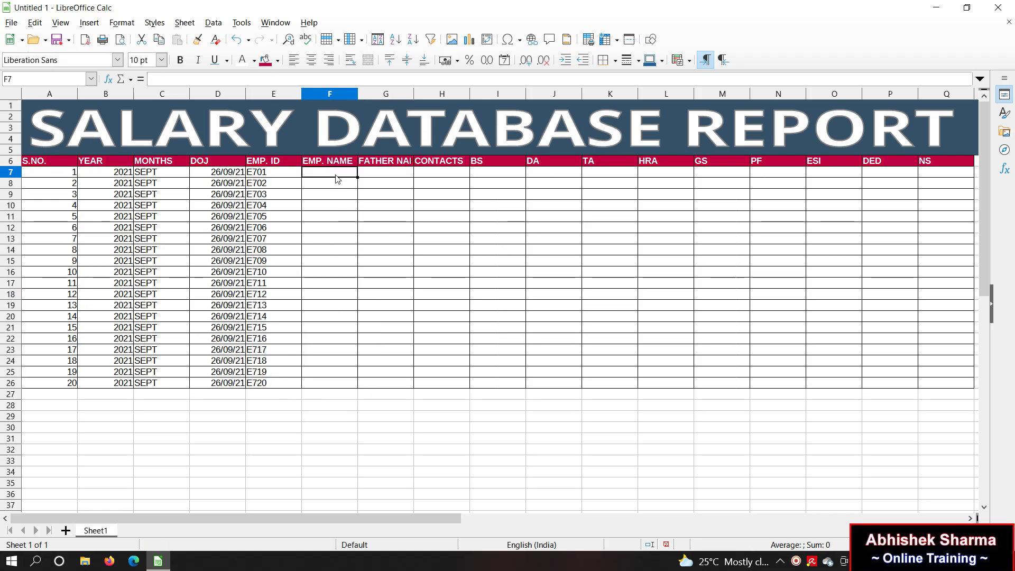
drag(359, 99, 553, 101)
click(494, 203)
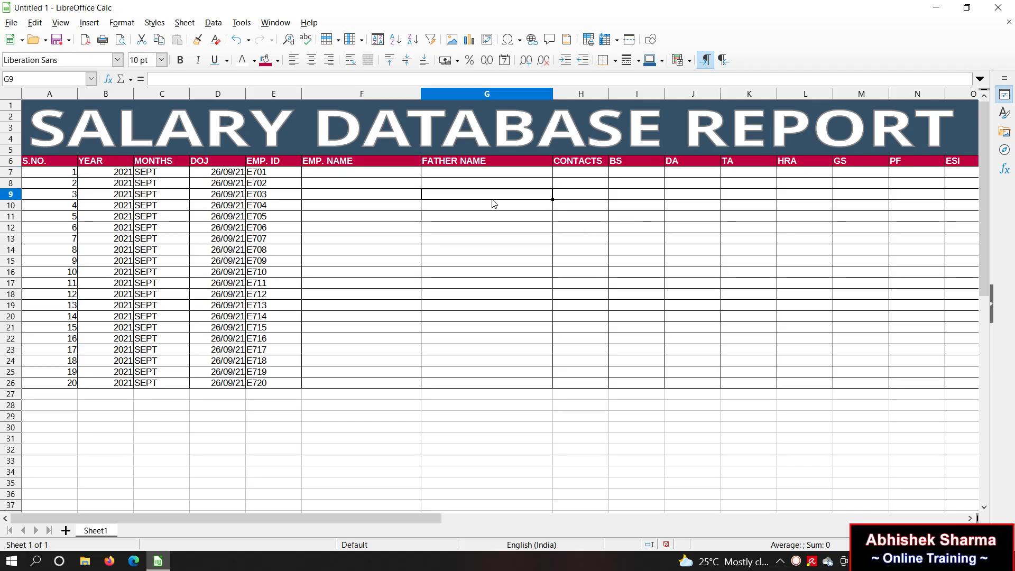
click(599, 173)
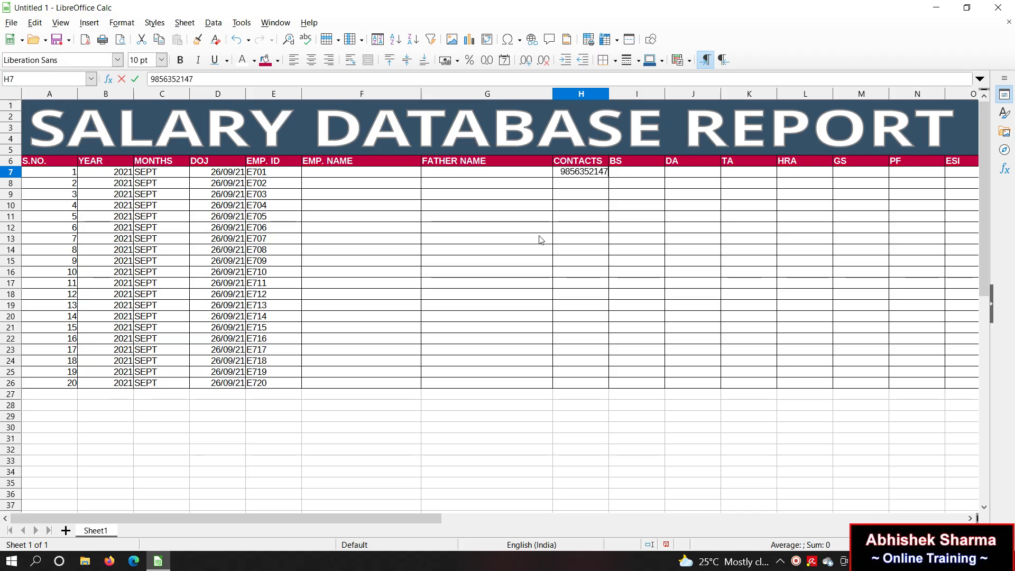
key(Return)
key(Return)
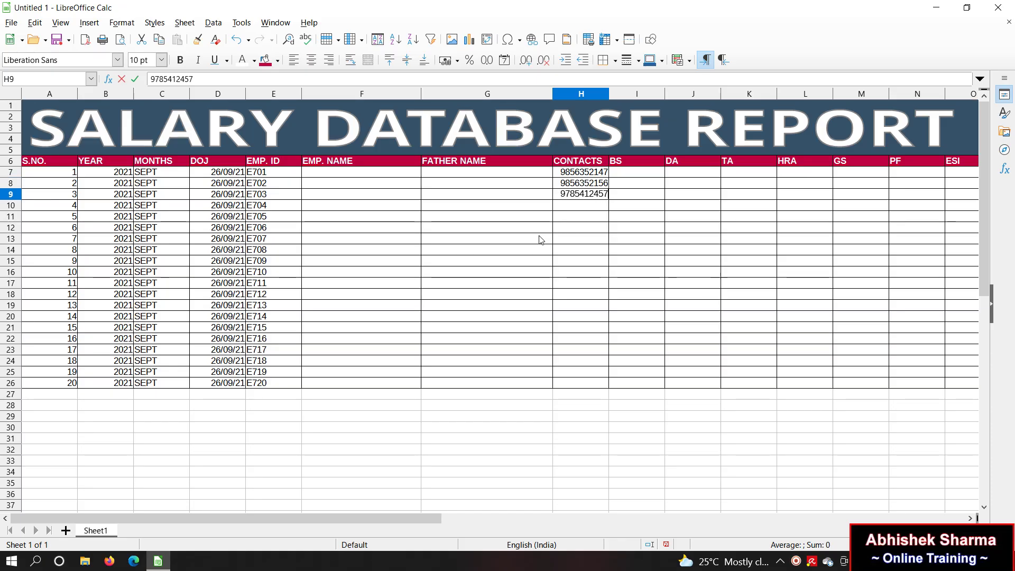
key(Return)
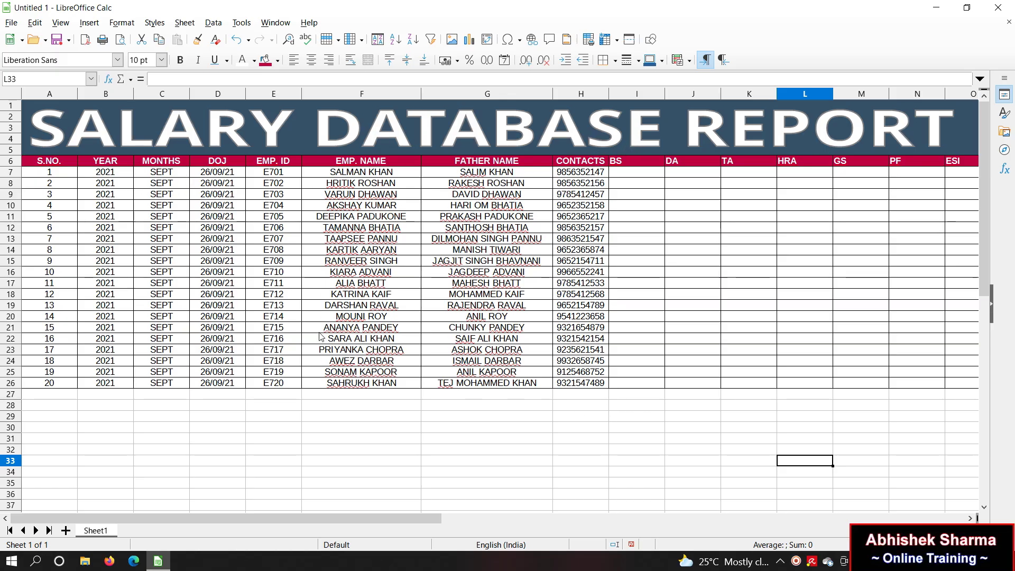
click(647, 174)
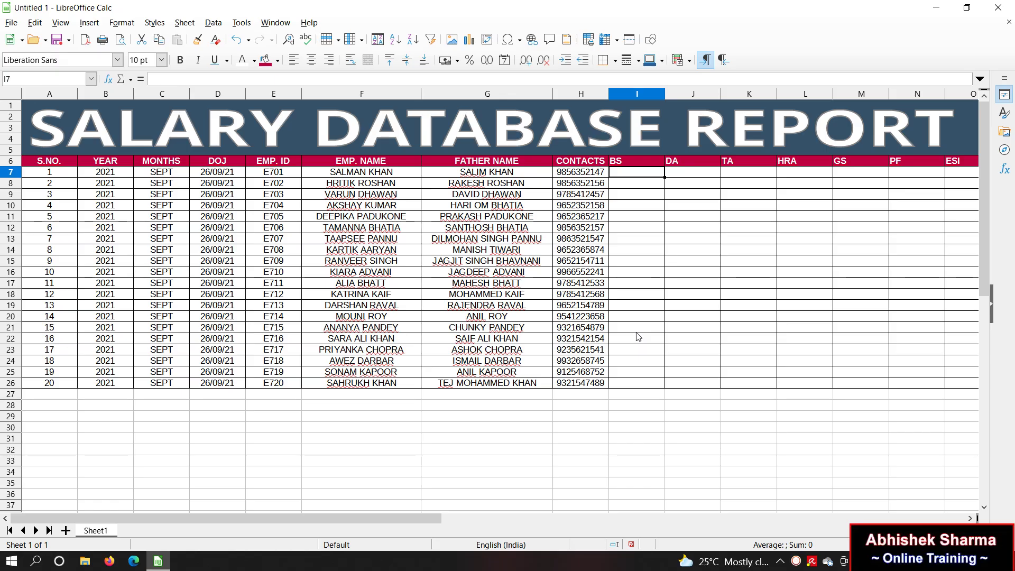
Step: Type basic salaries 15000, 16500, 18000, 19500, 12400 and 13600 into I7:I12 and select them
text(15000)
key(Return)
text(16500)
key(Return)
text(18)
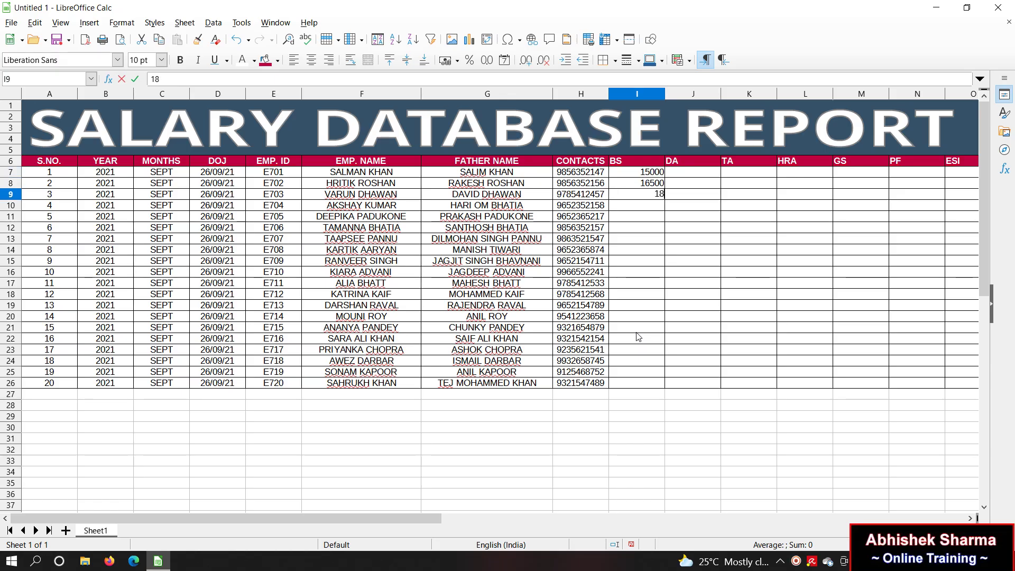
text(000)
key(Return)
text(19500)
key(Return)
text(12400)
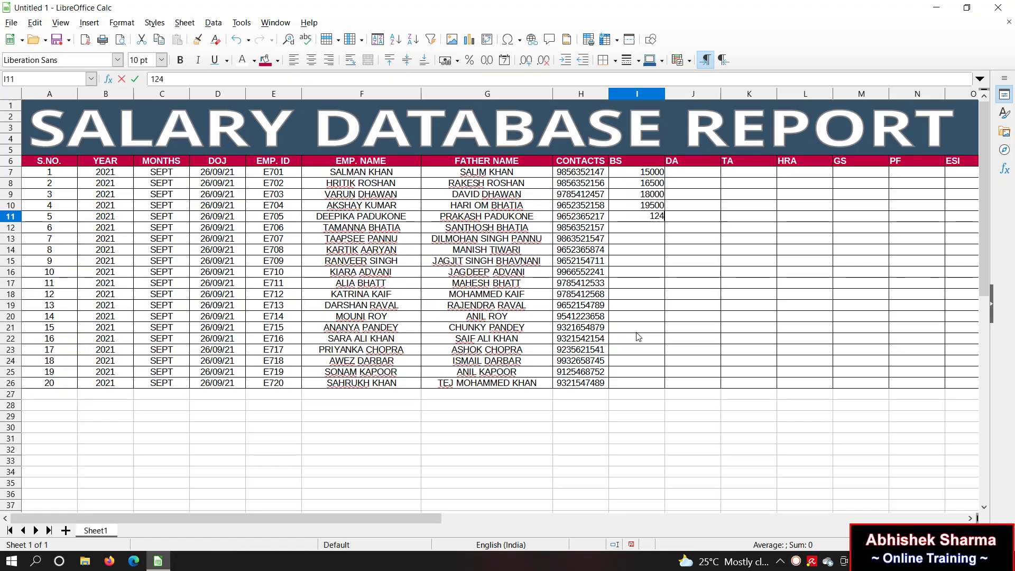
key(Return)
text(13600)
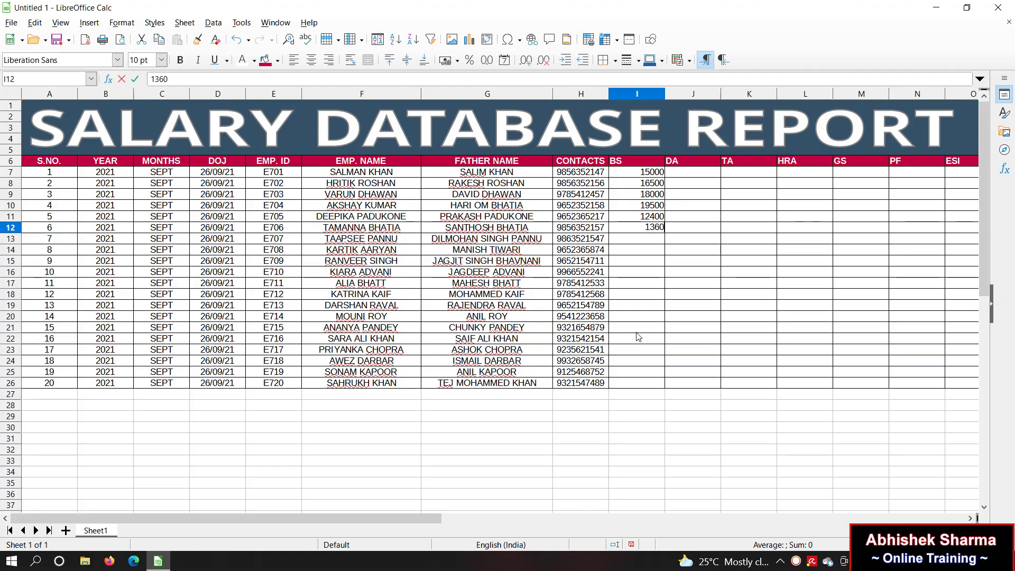
key(Return)
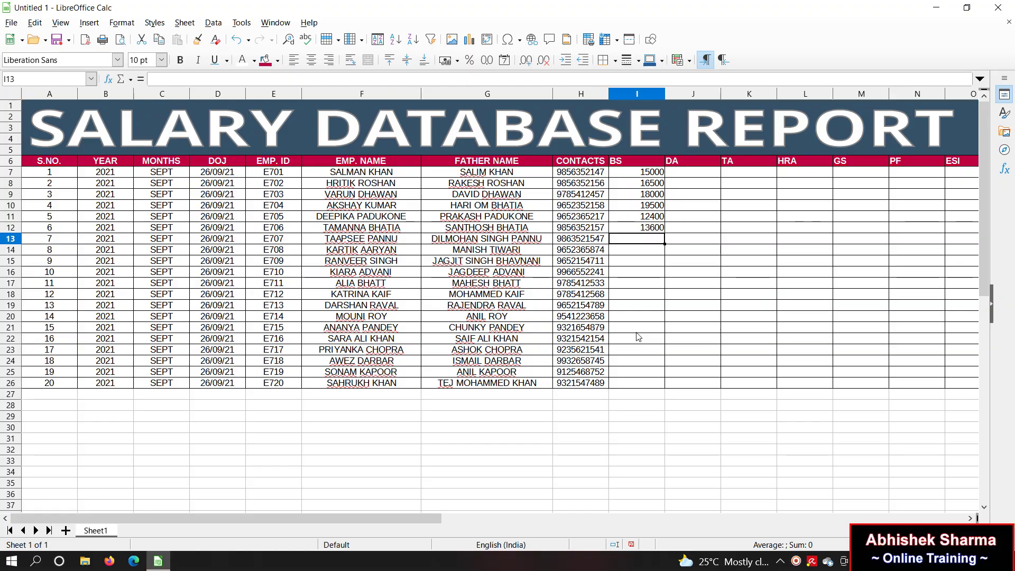
drag(640, 174, 642, 229)
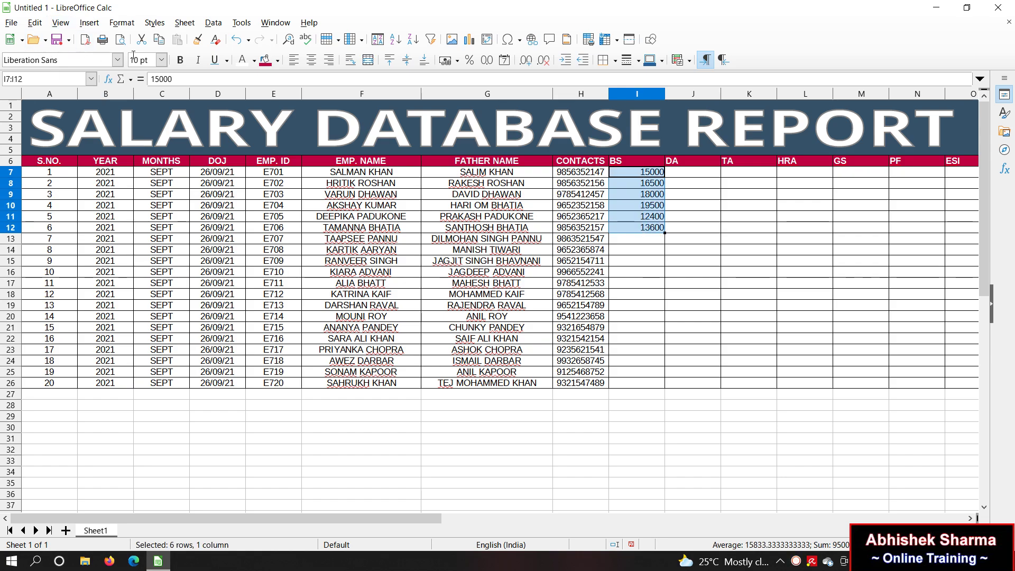
Step: Copy the six basic salaries and paste them into I13:I18 and again into I19:I24
click(160, 47)
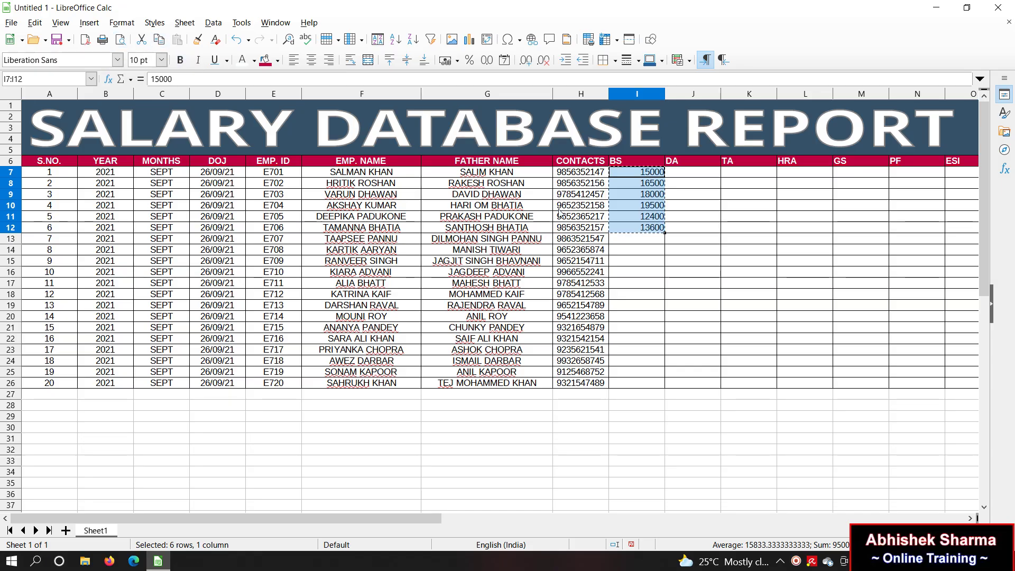
click(653, 242)
key(ctrl+v)
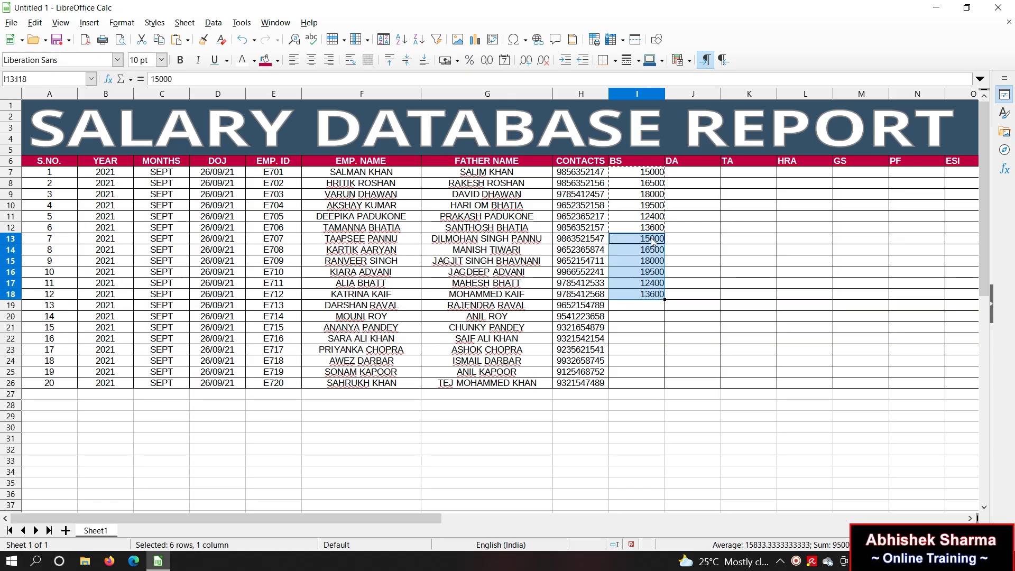
click(652, 305)
key(ctrl+v)
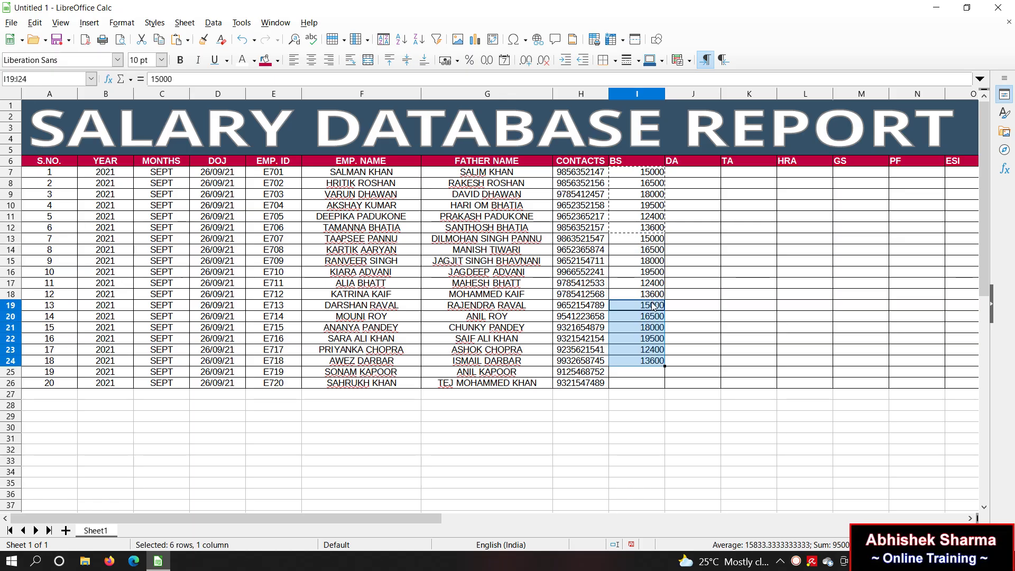
click(650, 373)
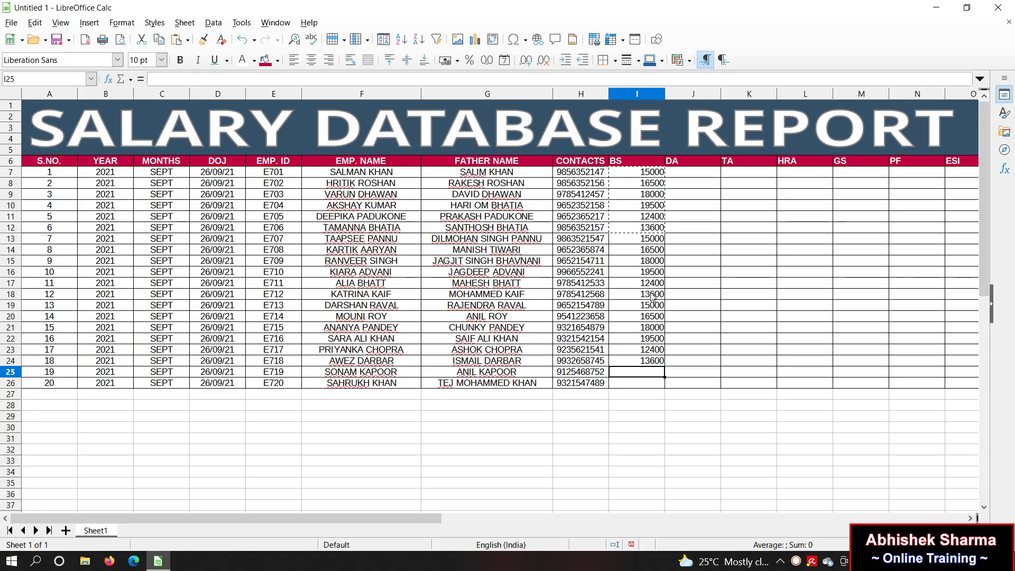
Step: Copy the salaries in I18:I19 into I25:I26 to complete the BS column
drag(652, 294, 653, 306)
key(ctrl+c)
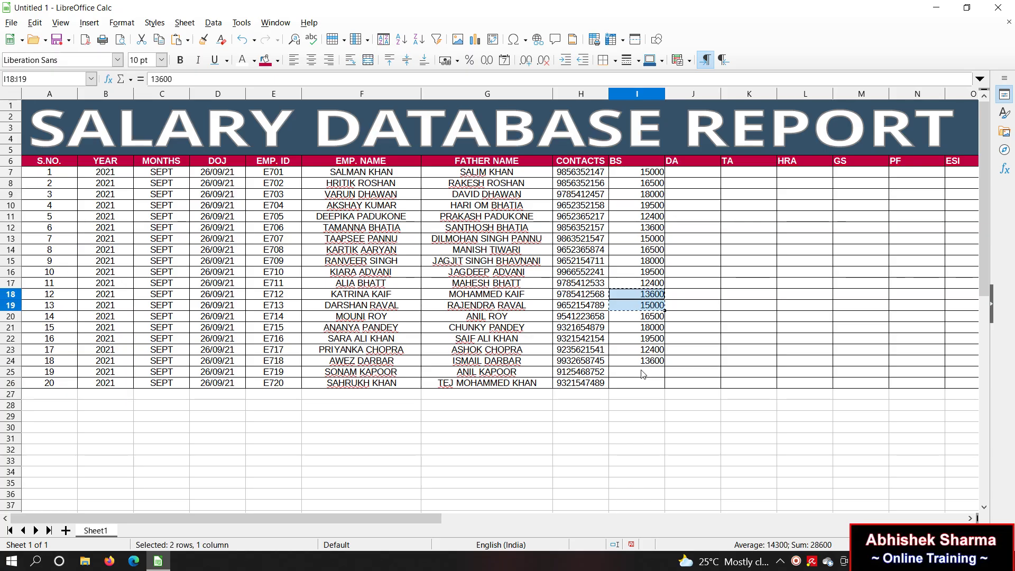
click(643, 374)
key(ctrl+v)
click(745, 371)
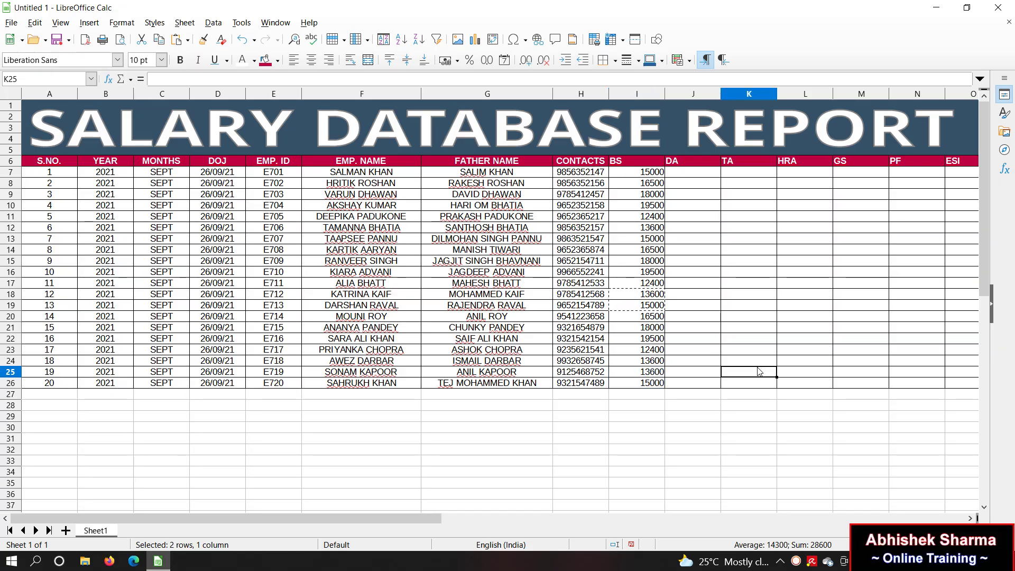
Step: Review the headers from DA to NS, then begin adding rates to the TA and HRA headers
click(688, 175)
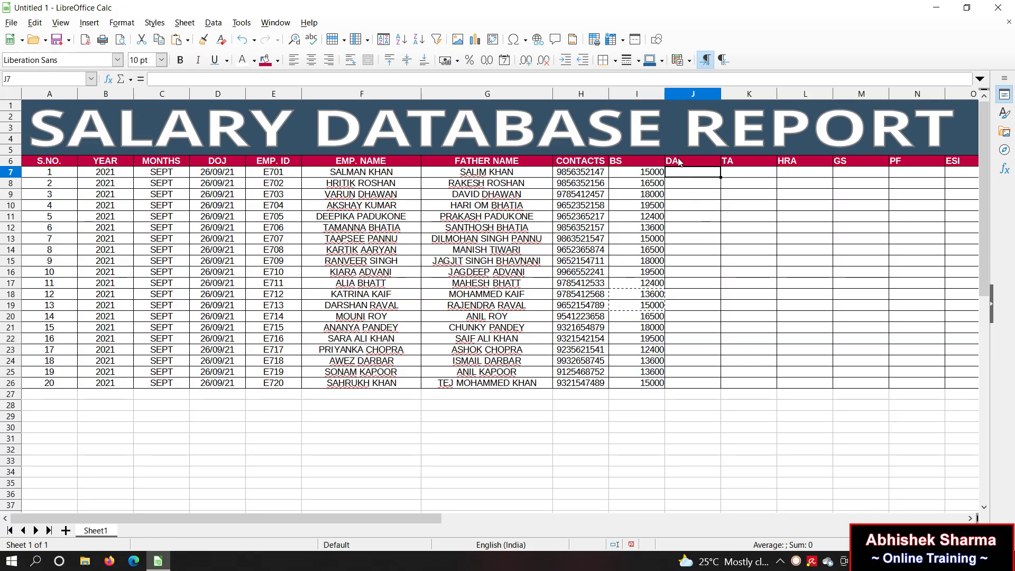
click(741, 164)
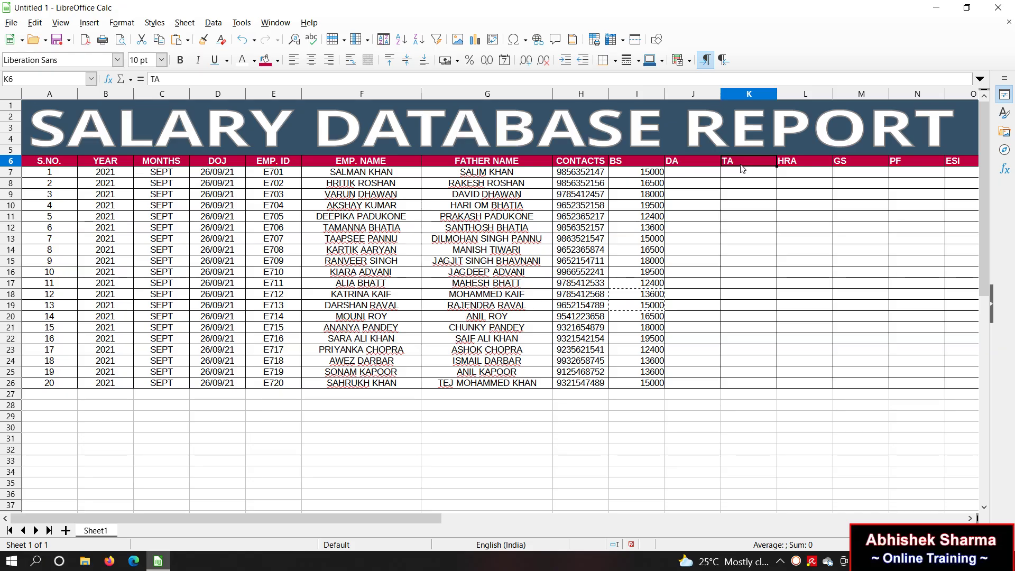
click(798, 160)
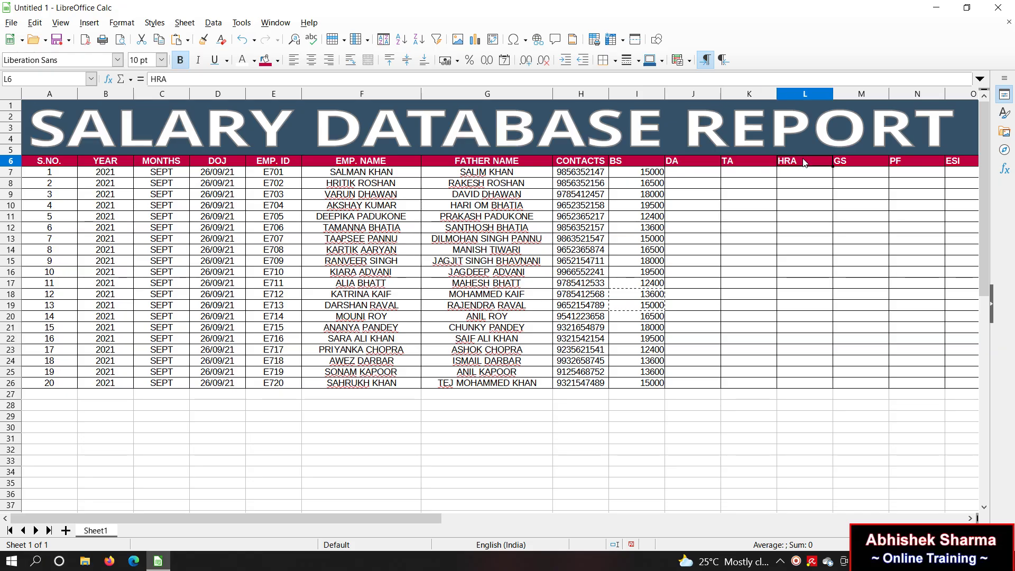
click(867, 165)
click(939, 165)
click(962, 166)
click(965, 167)
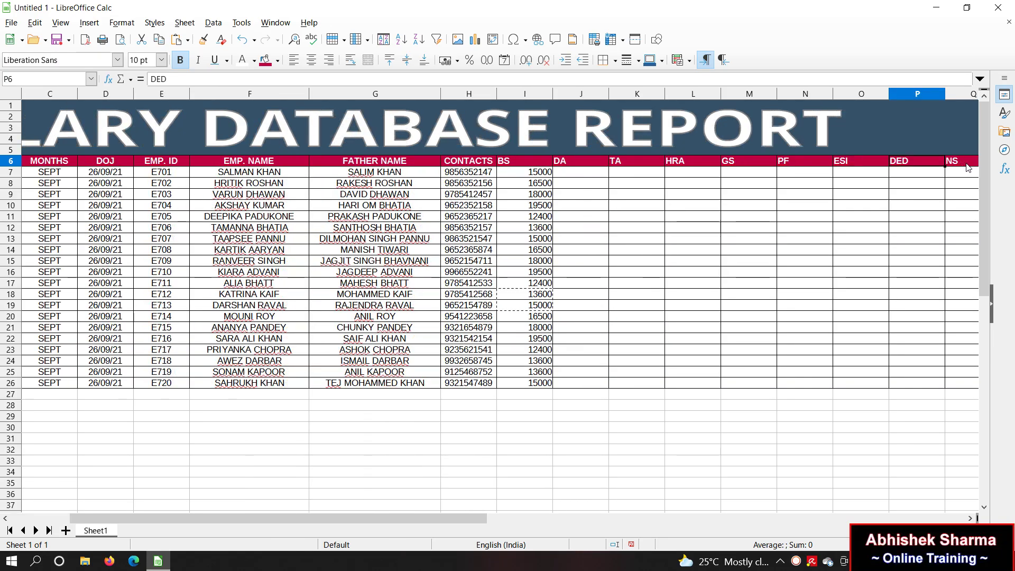
click(968, 167)
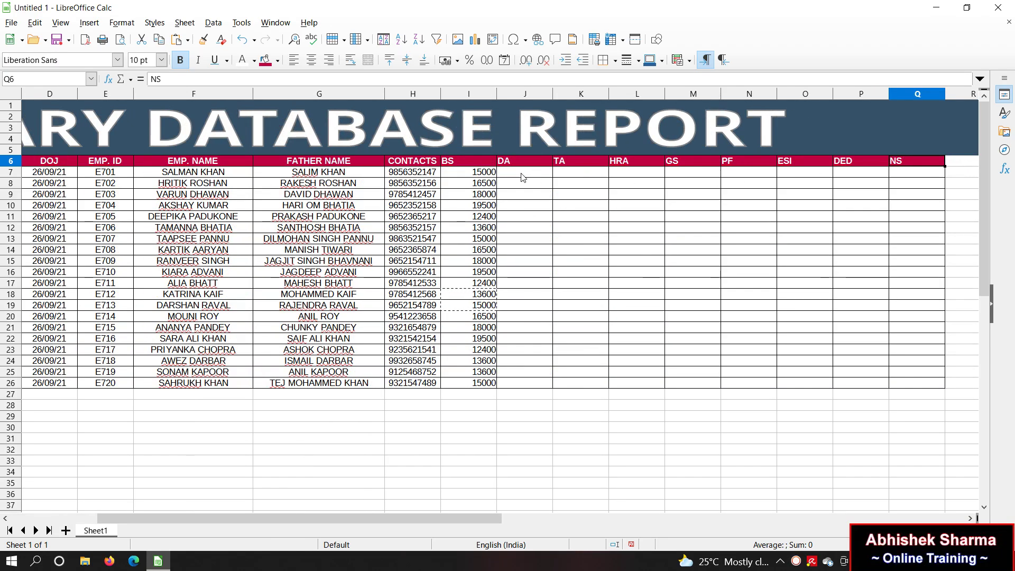
double_click(582, 160)
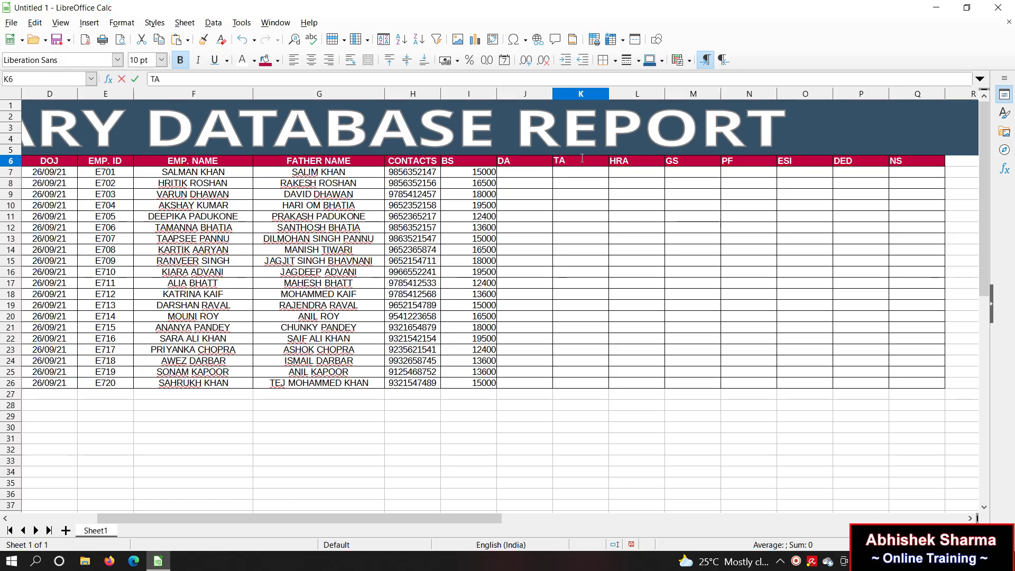
text(1)
click(631, 151)
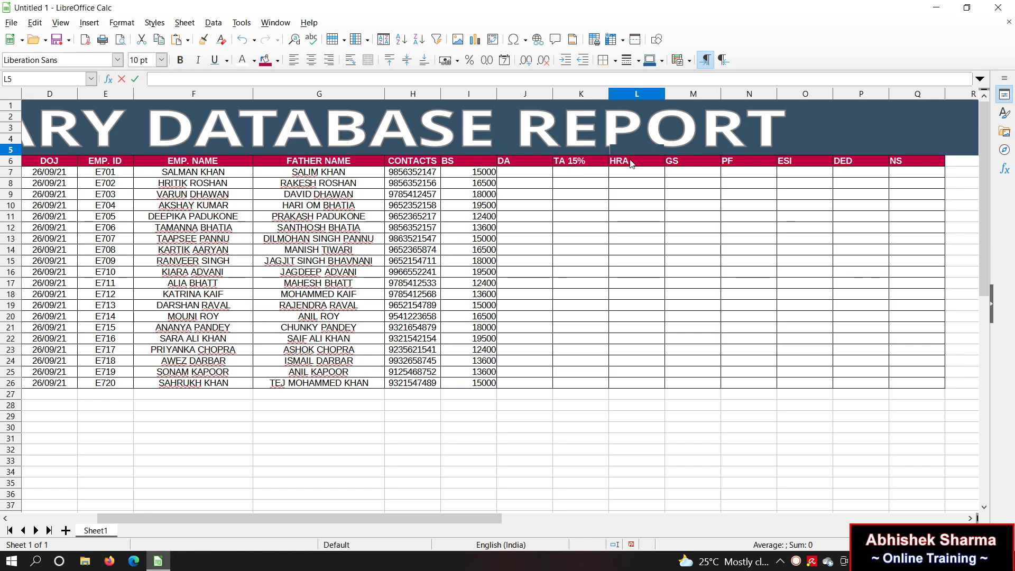
double_click(632, 161)
text(20%)
key(Return)
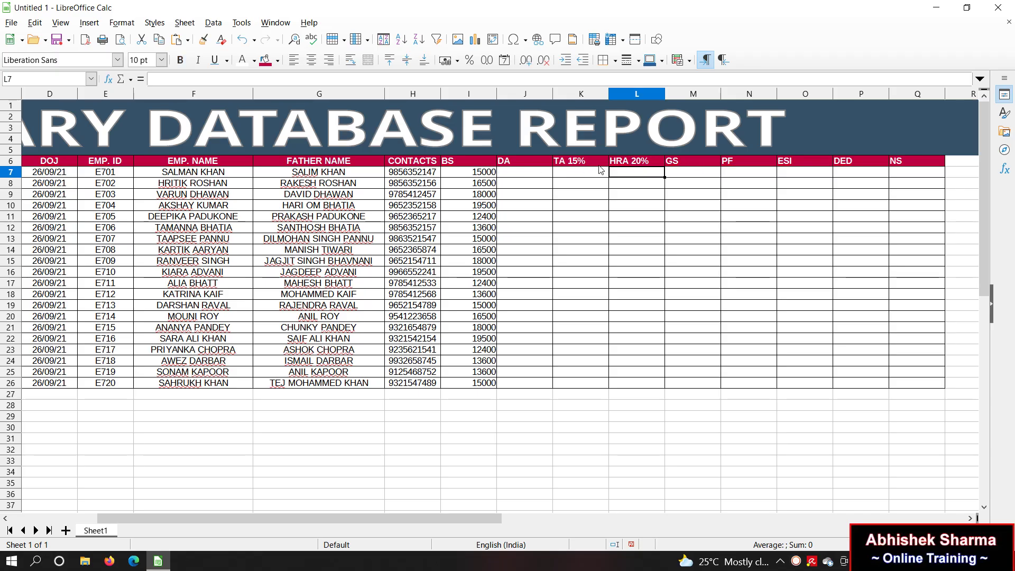
Step: Correct the allowance headers to read DA 15%, TA 20% and HRA 30%
double_click(543, 162)
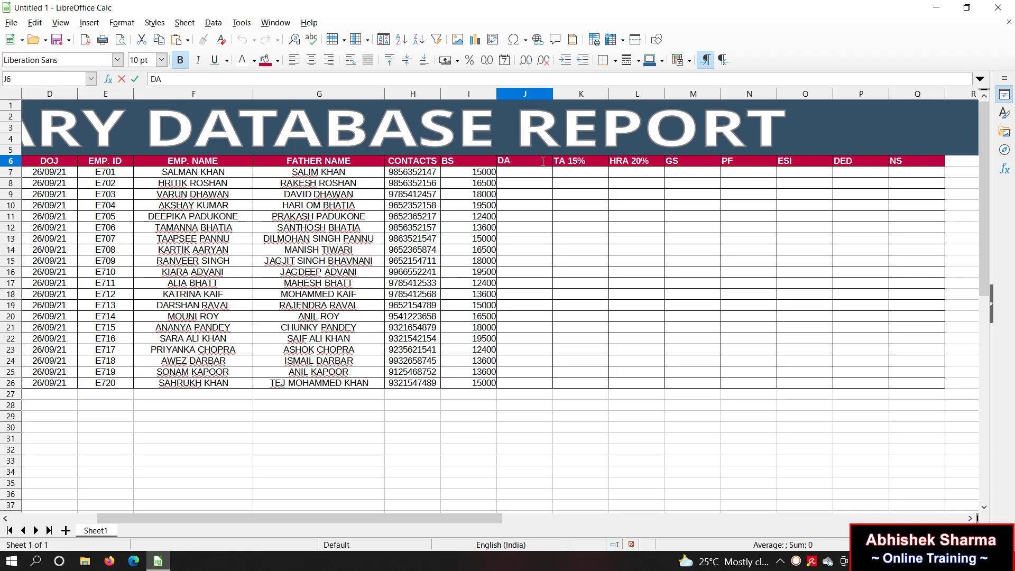
text(15%)
key(Return)
key(Up)
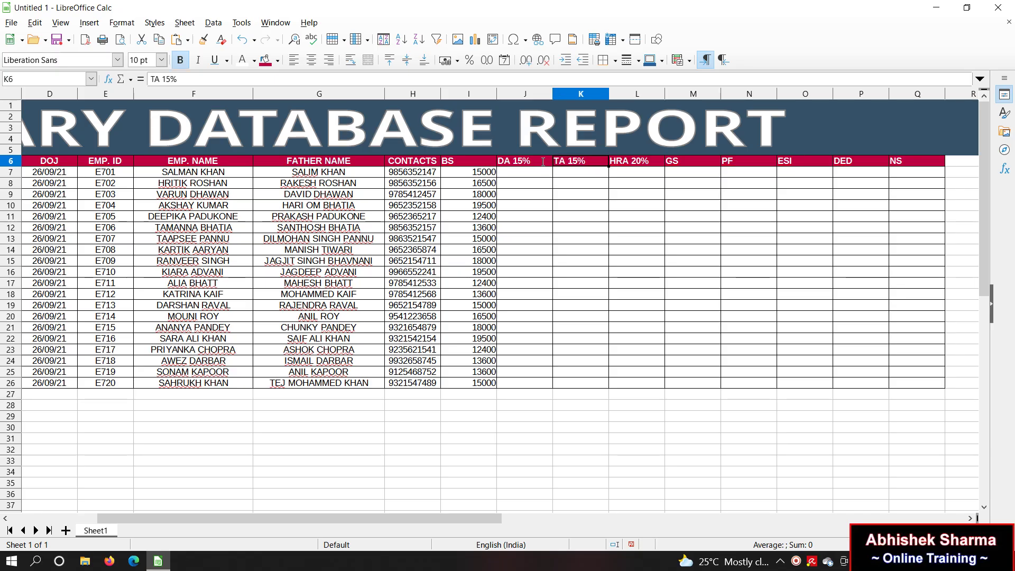
key(F2)
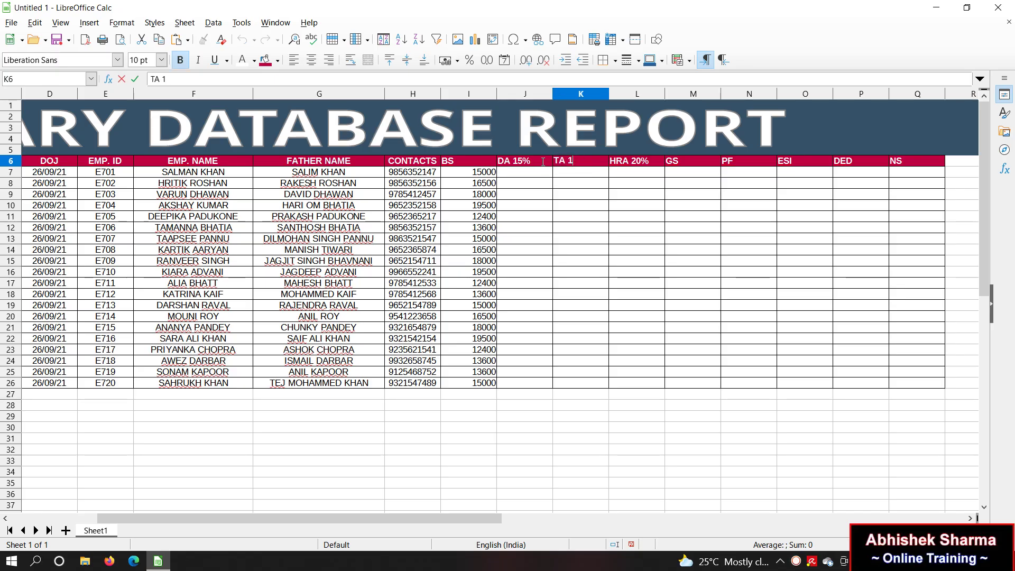
text(20%)
key(Return)
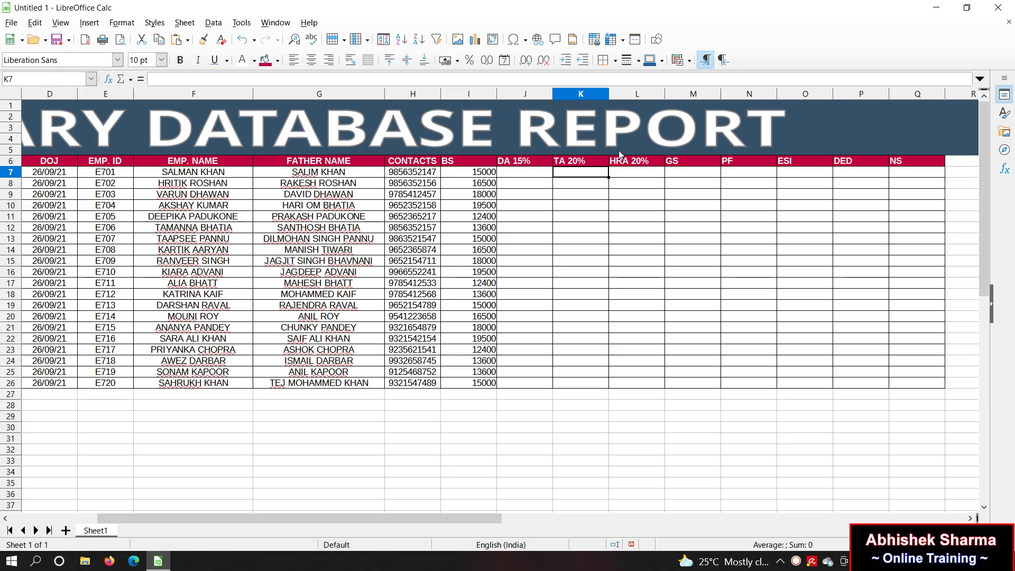
double_click(636, 160)
key(BackSpace)
text(3)
key(Return)
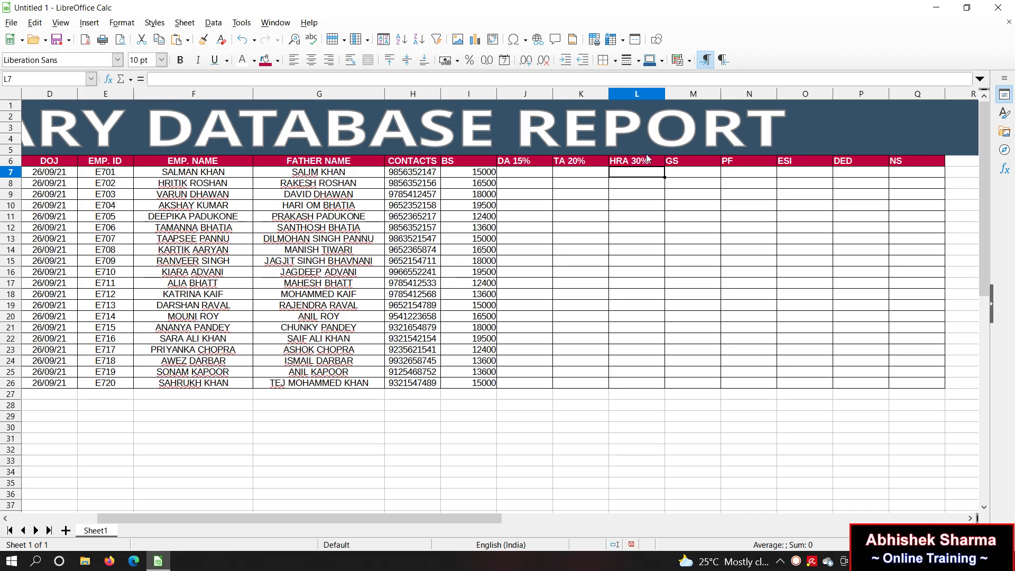
click(693, 165)
Step: Label N6 as PF 12% and O6 as ESI 3.2%, checking the DED and NS headers
click(750, 165)
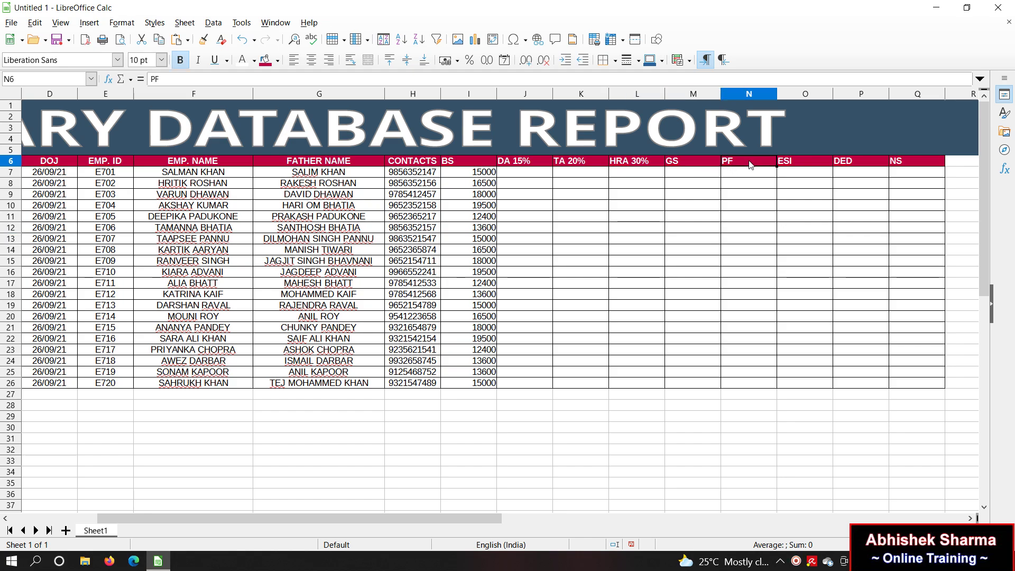
click(800, 166)
click(862, 167)
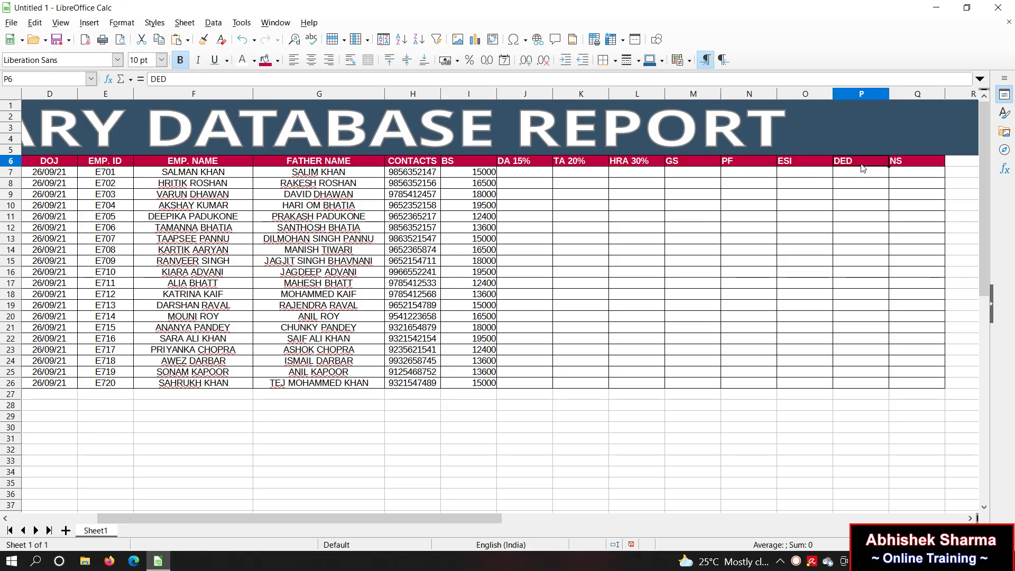
click(914, 169)
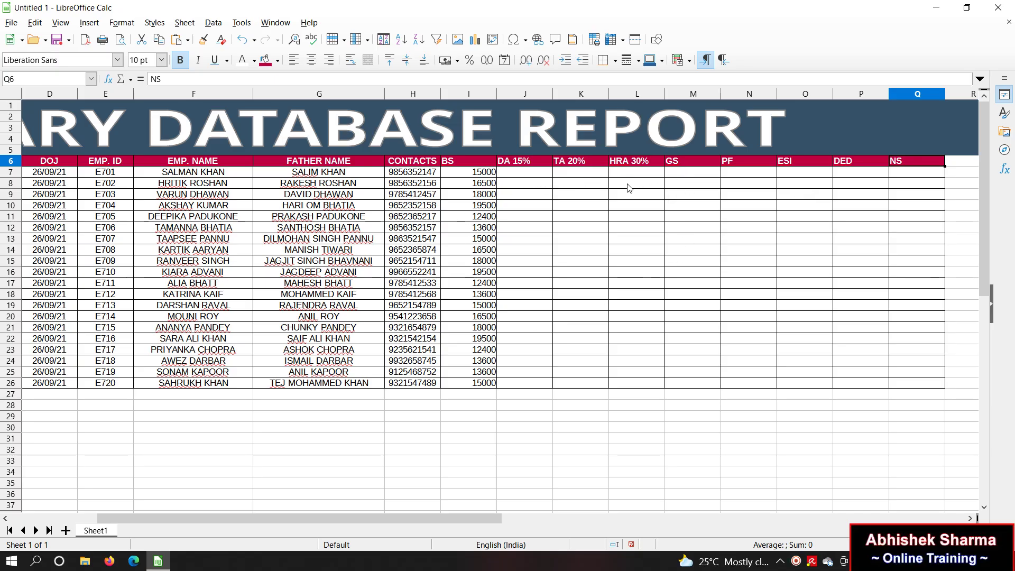
click(749, 164)
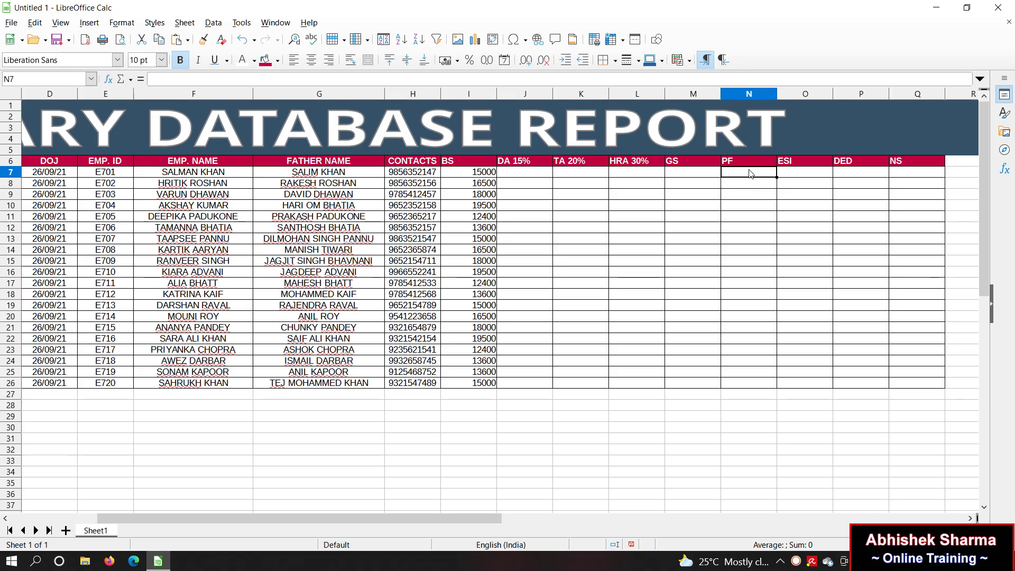
double_click(749, 163)
text(12%)
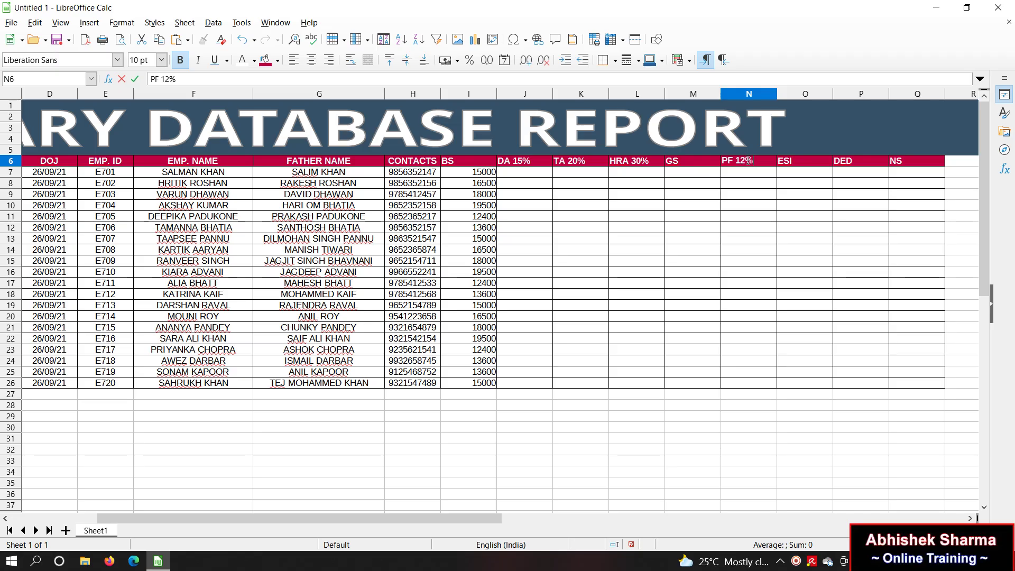
key(Return)
double_click(818, 164)
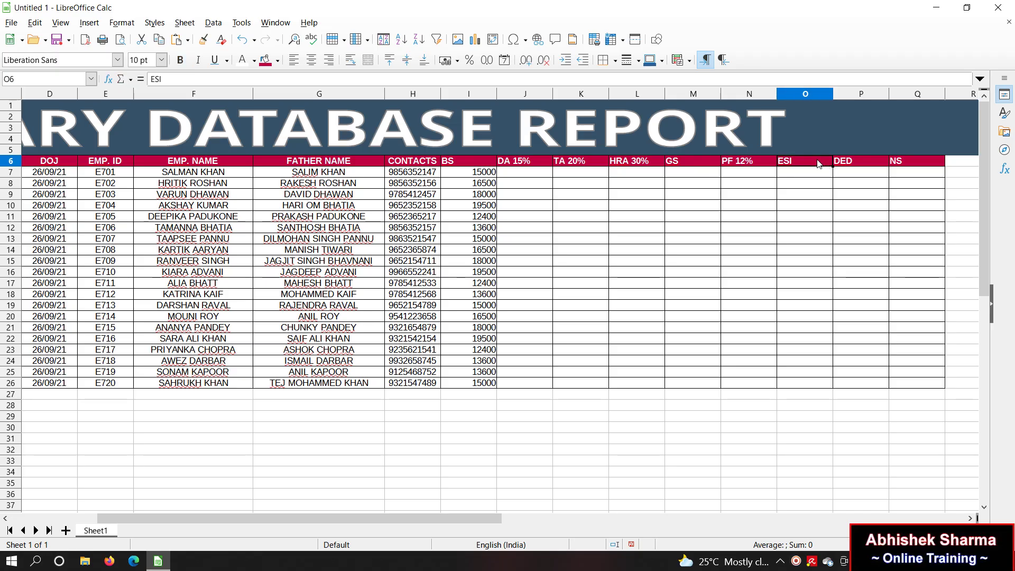
text(3.2%)
key(Return)
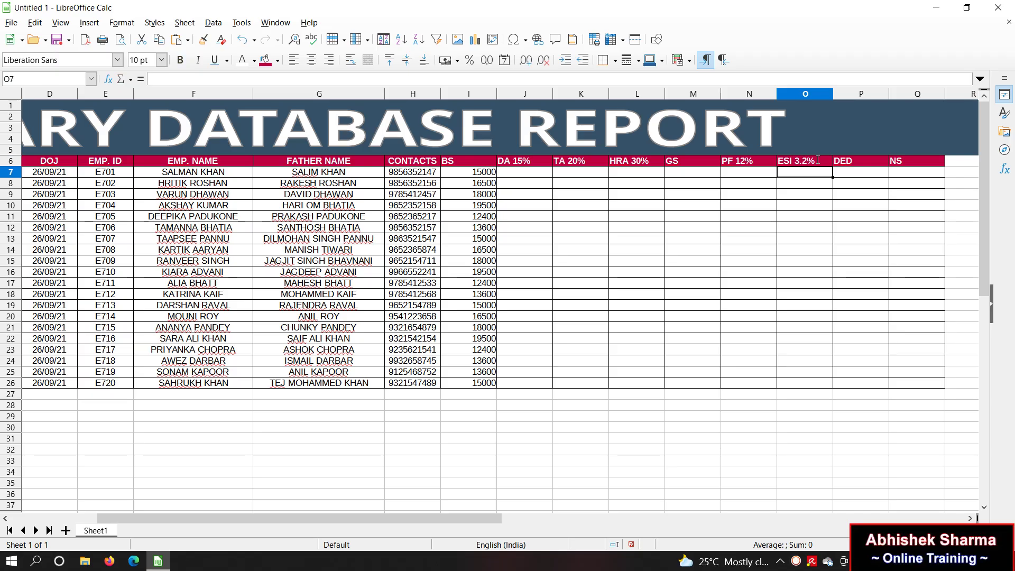
click(850, 164)
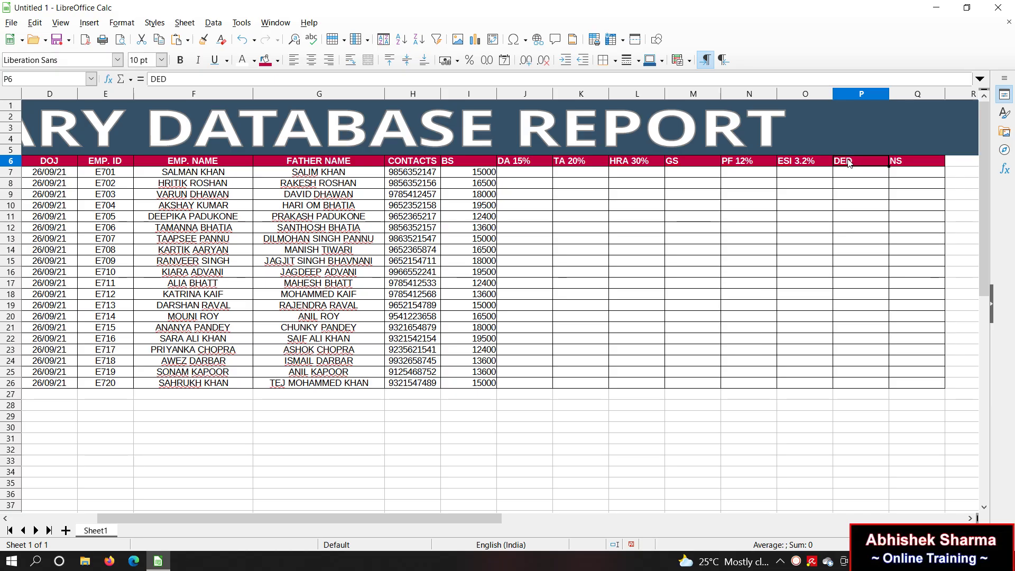
click(907, 165)
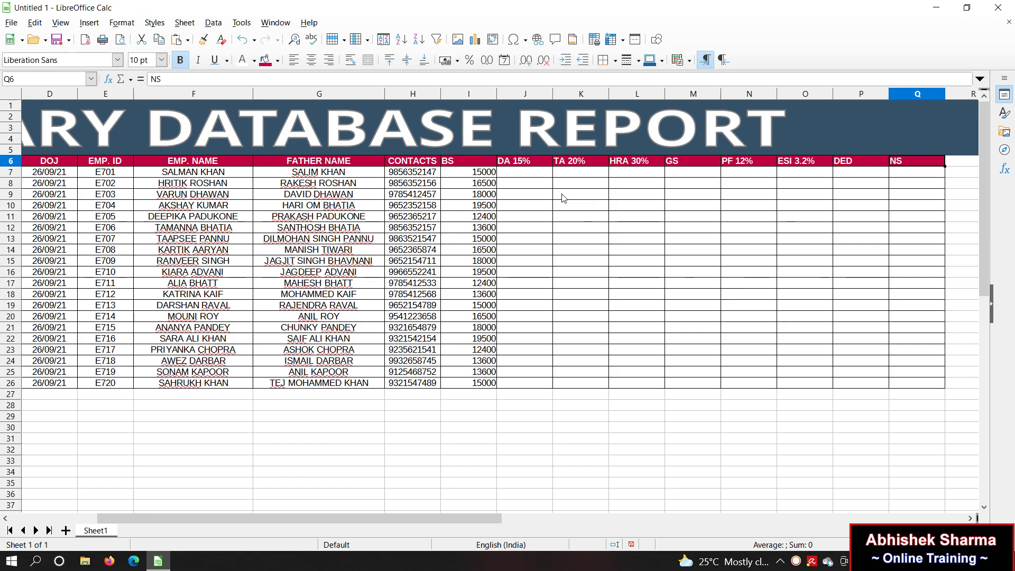
Step: Enter row 7 allowance formulas: DA =I7*15%, TA =J7*20% and HRA 30% of DA, giving 675
click(540, 175)
text(=)
click(481, 174)
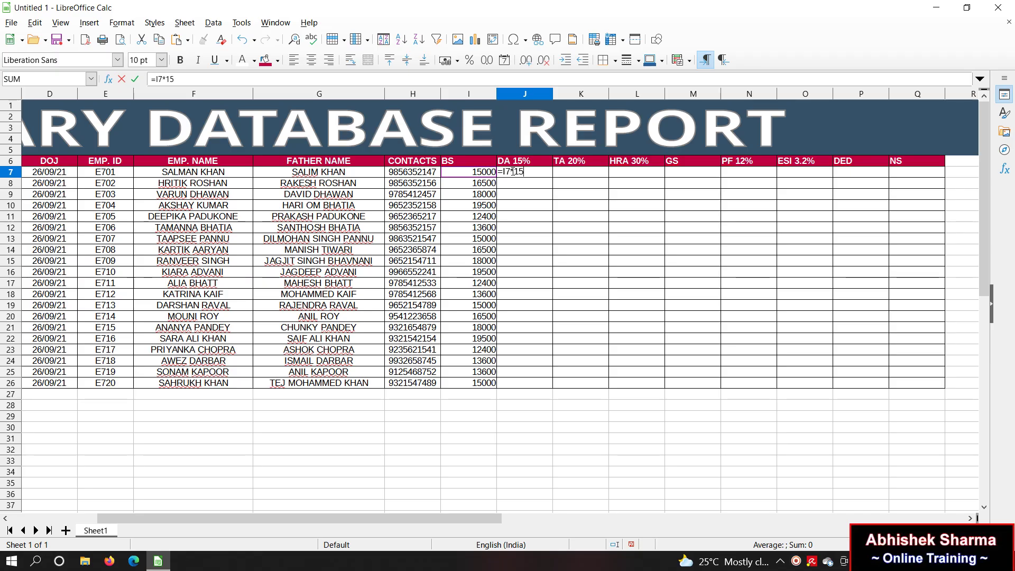
text(*15%)
key(Return)
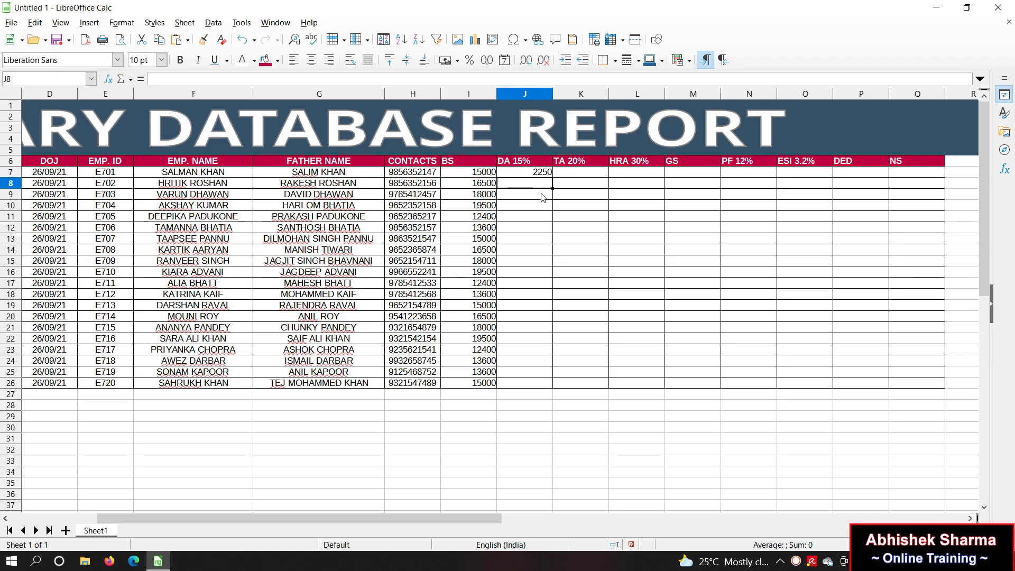
click(594, 175)
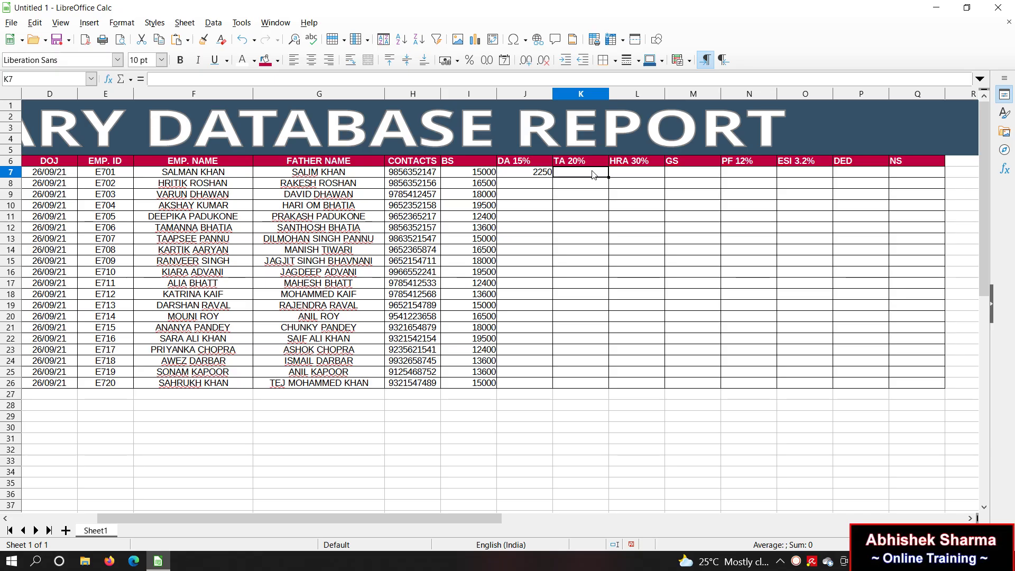
text(=)
click(484, 176)
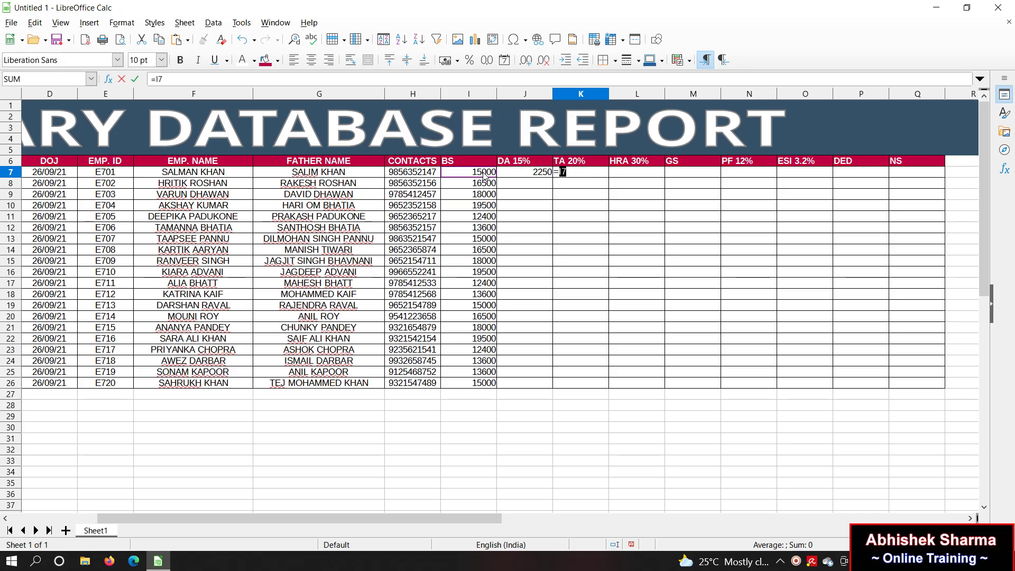
key(Right)
text(*)
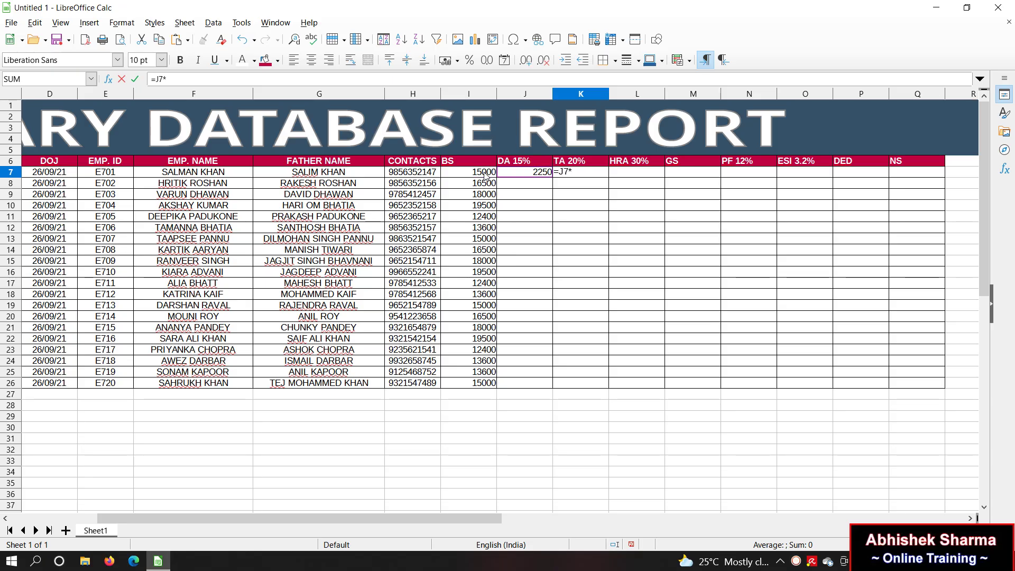
text(20%)
key(Return)
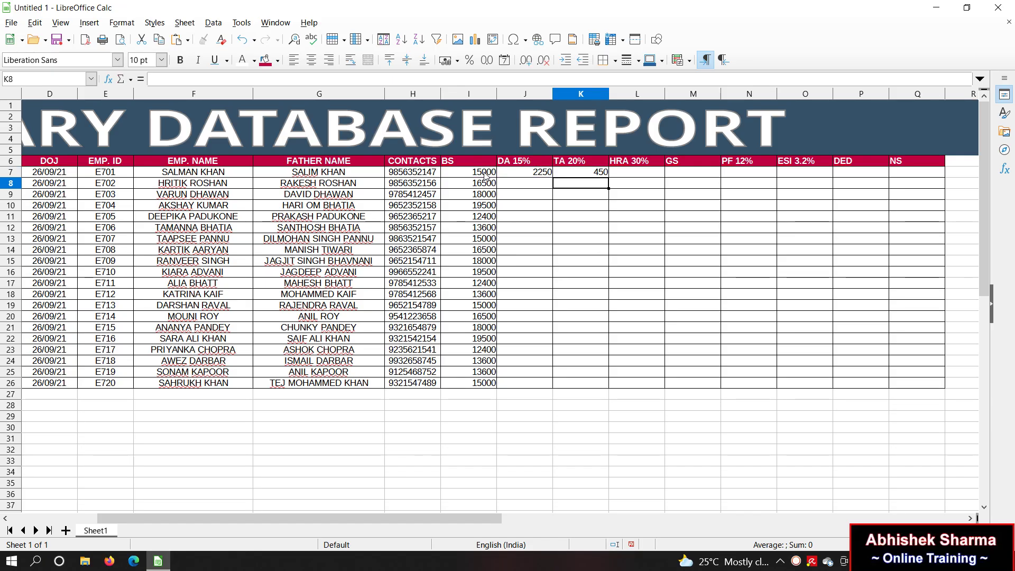
click(654, 173)
text(=)
click(496, 172)
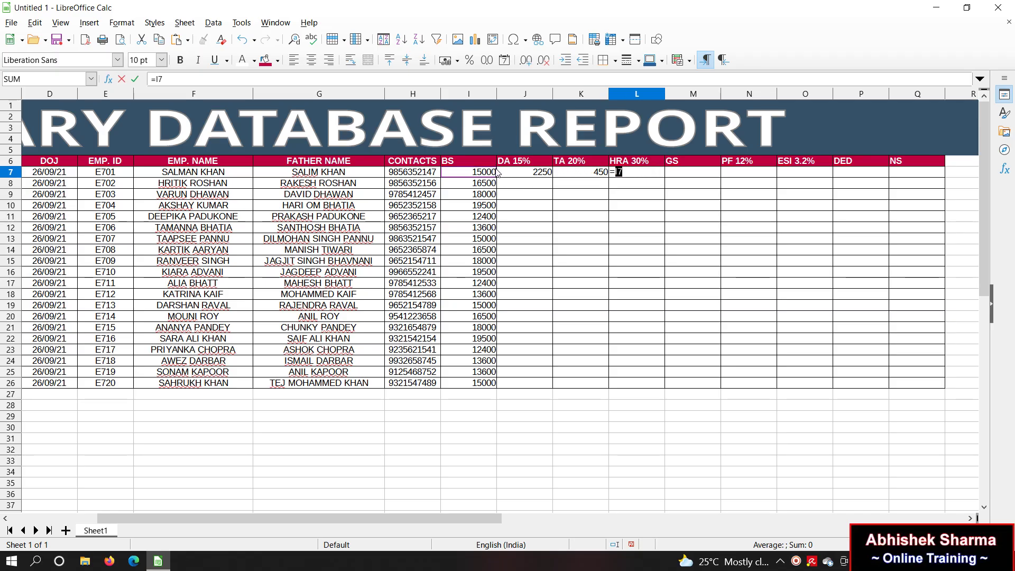
key(Right)
text(*)
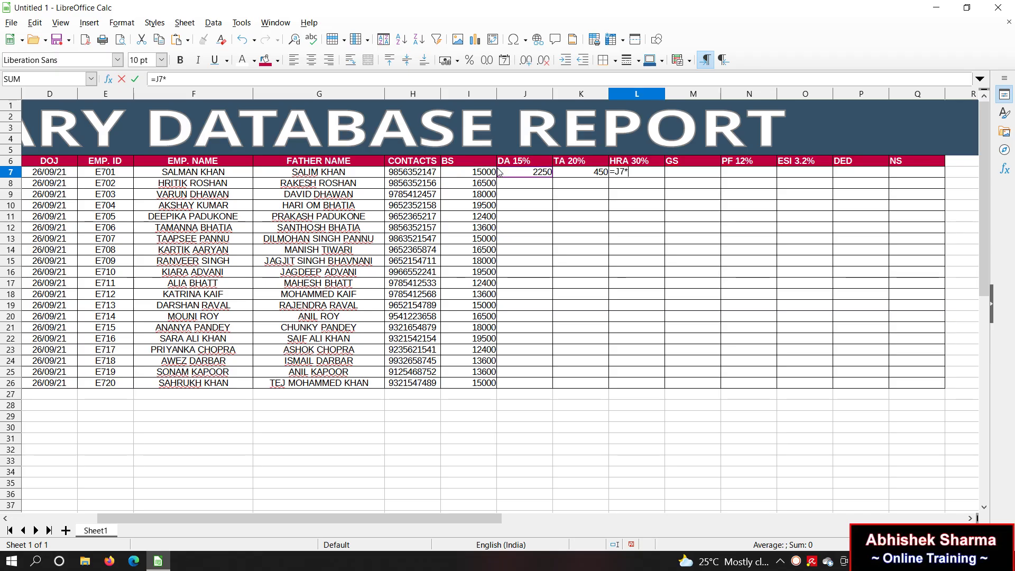
key(Return)
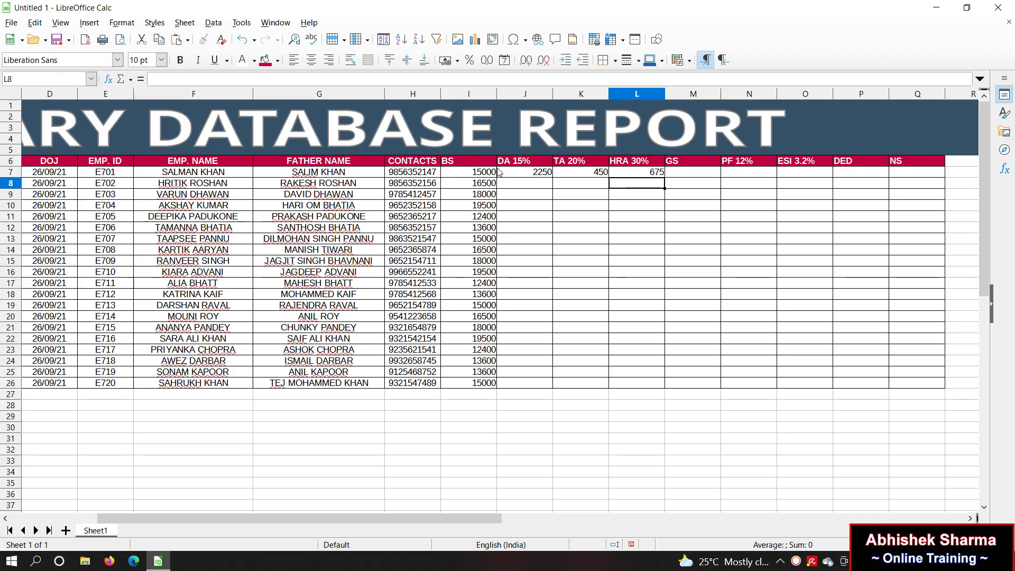
Step: Enter the gross salary formula =I7+J7+K7+L7 in M7, giving 18375
click(669, 174)
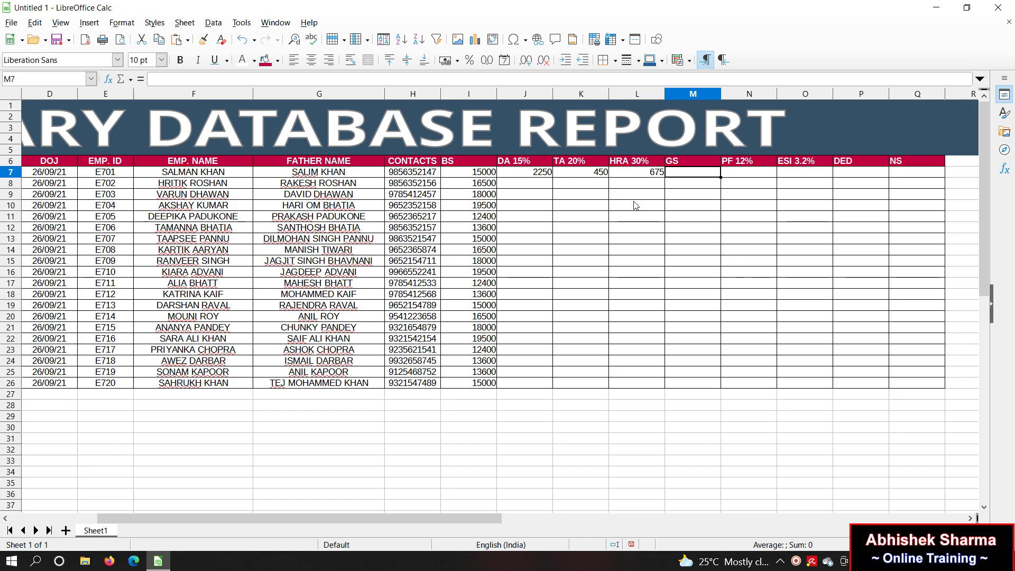
text(=)
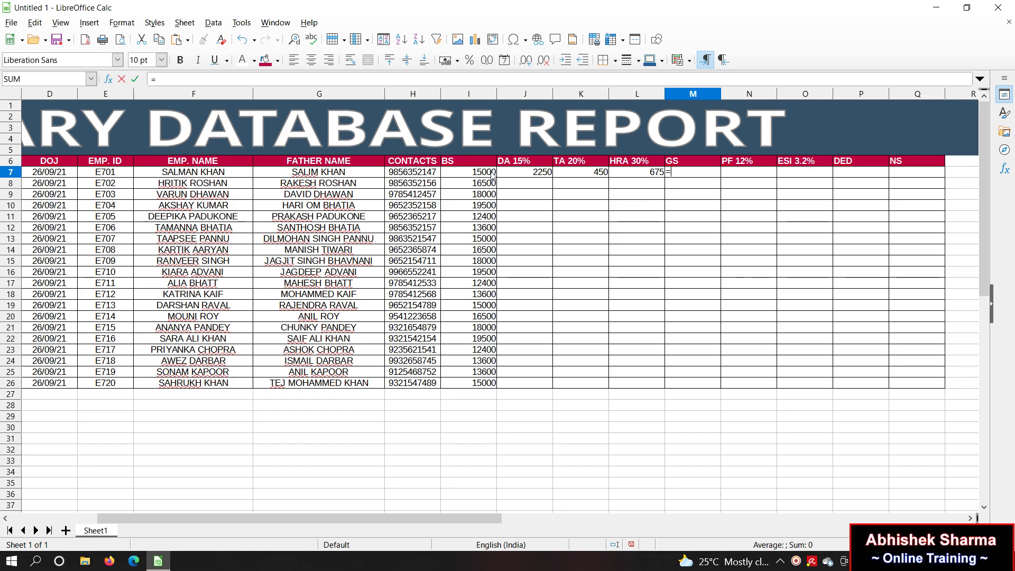
click(492, 175)
text(+)
click(533, 177)
text(+)
click(583, 177)
text(+)
click(634, 179)
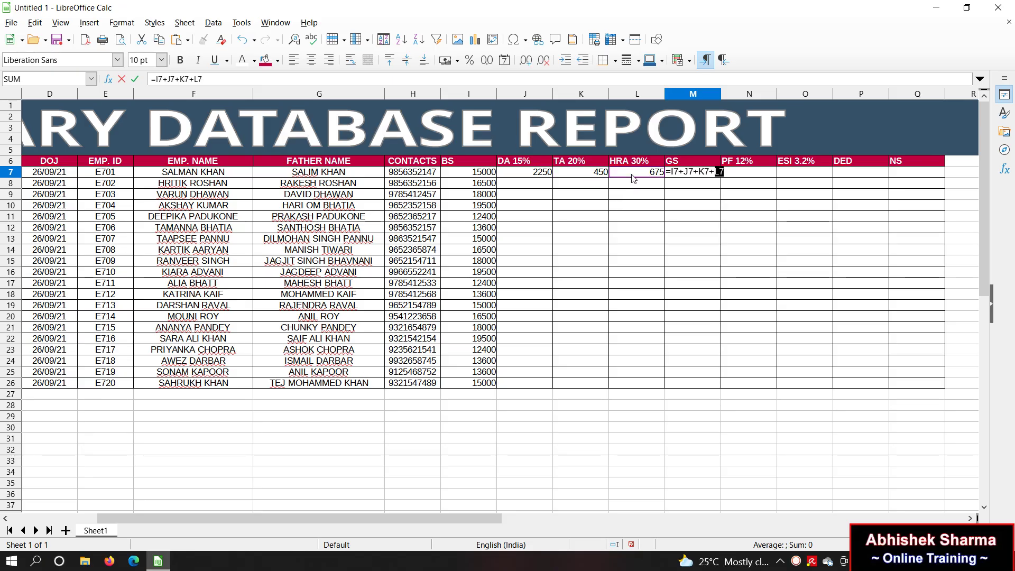
key(Return)
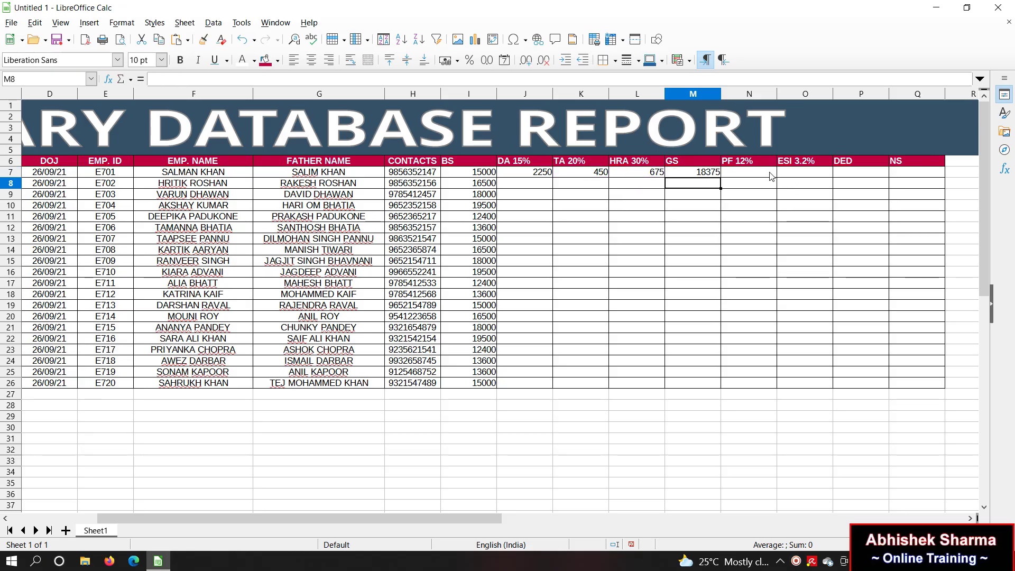
Step: Enter PF =I7*12% and ESI =I7*3.2% in N7 and O7, giving 1800 and 480
click(769, 176)
text(=)
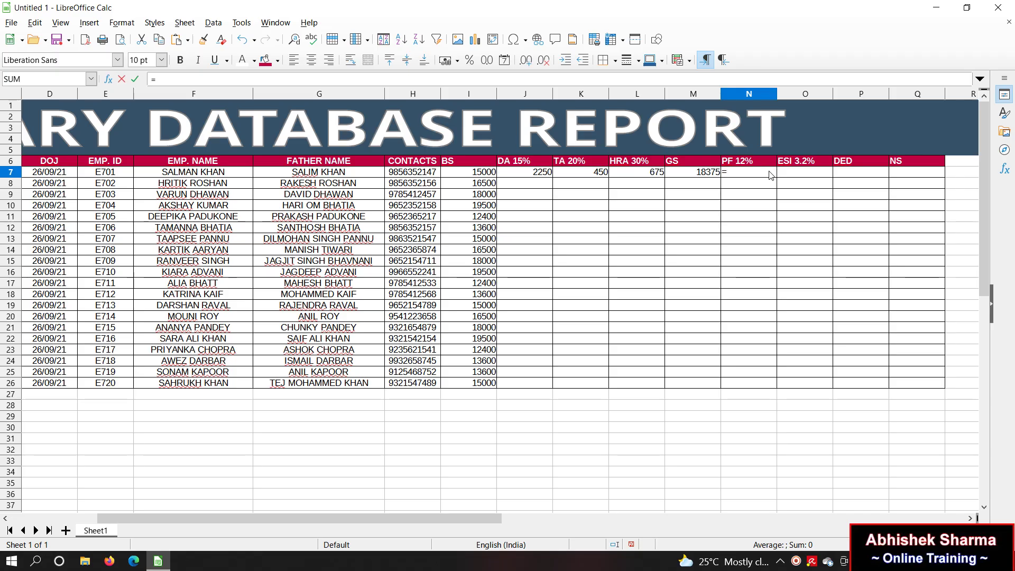
click(485, 173)
text(*12%)
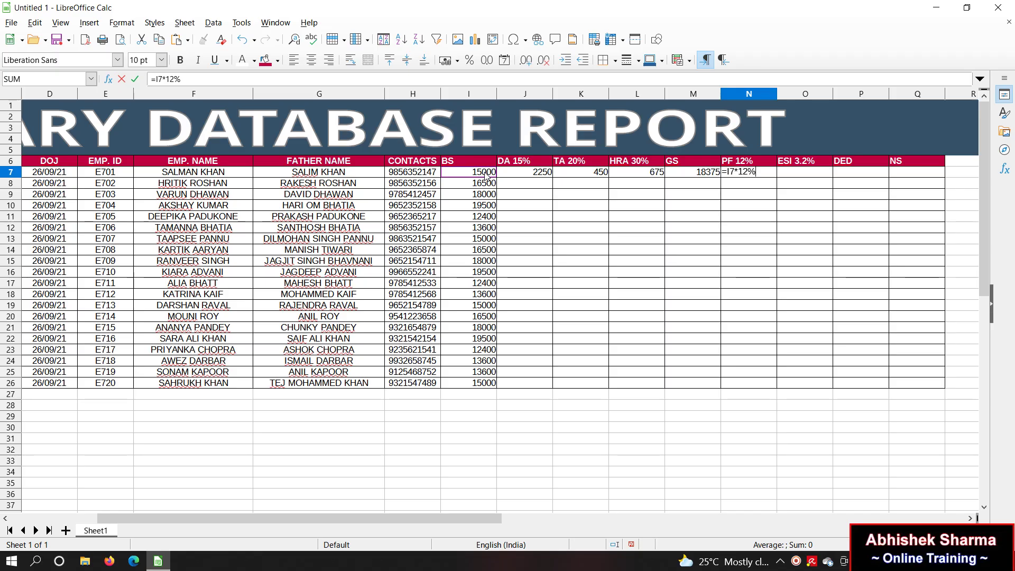
key(Return)
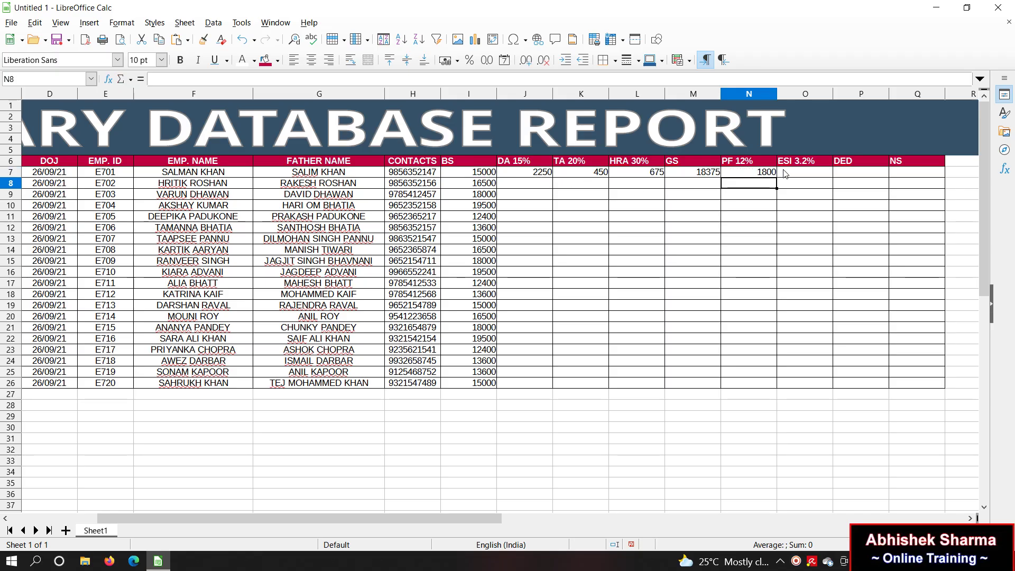
click(784, 174)
text(=)
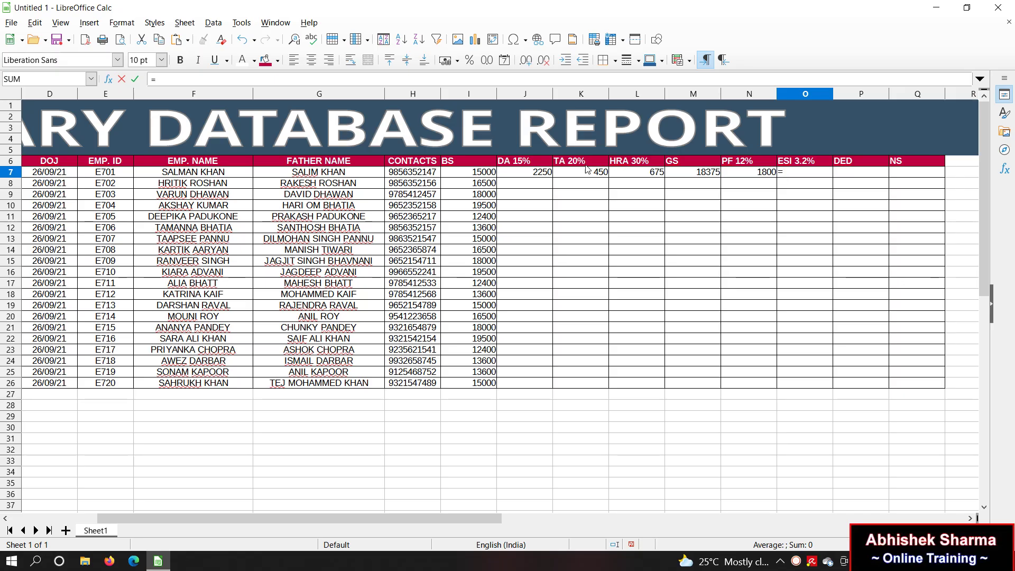
click(458, 174)
text(*3.2%)
key(Return)
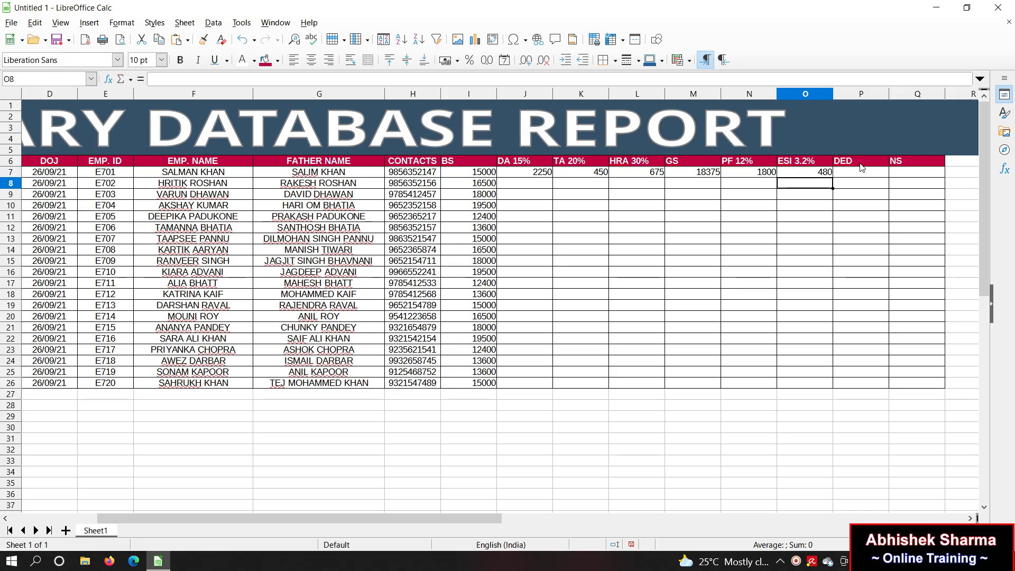
Step: Enter deductions =N7+O7 (2280) in P7 and net salary =M7-P7 (16095) in Q7
click(862, 172)
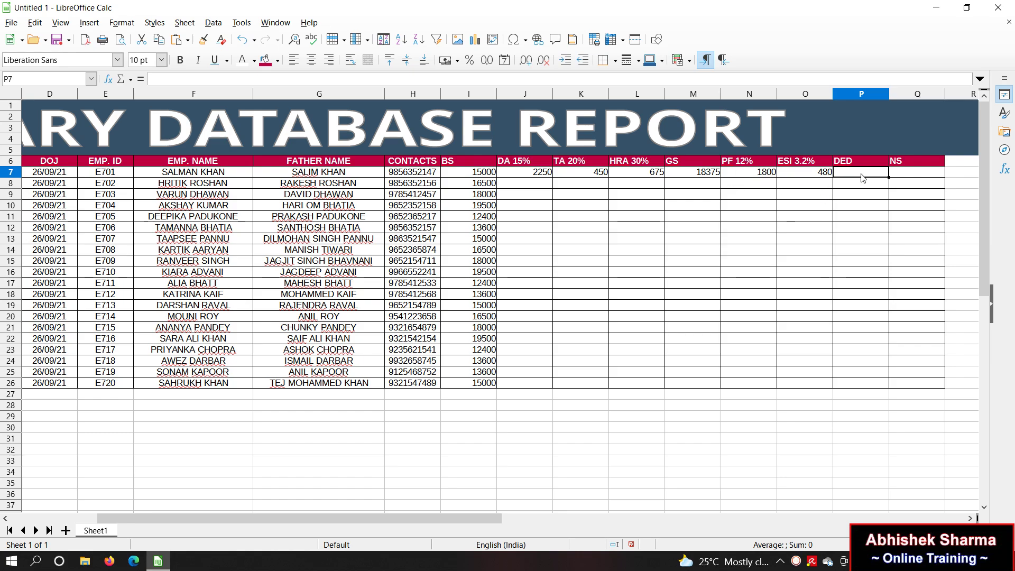
text(=)
click(765, 175)
text(+)
click(794, 177)
key(Return)
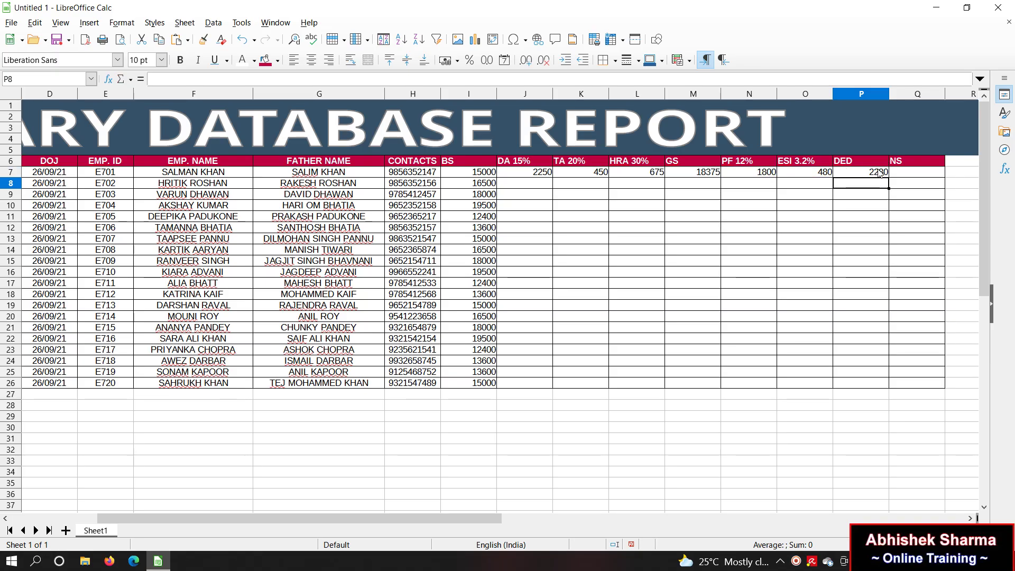
click(919, 178)
text(=)
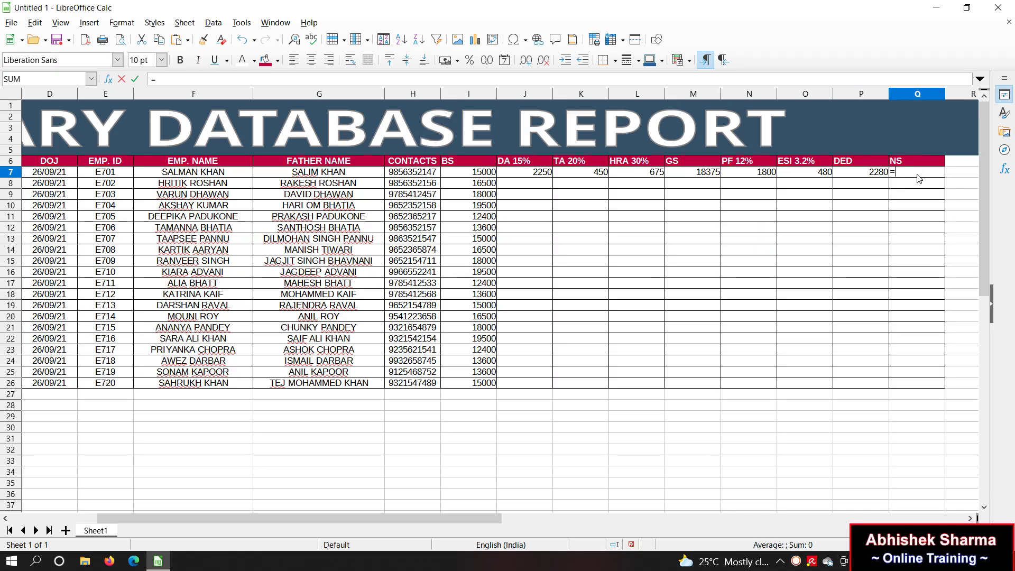
click(709, 178)
text(-)
click(847, 172)
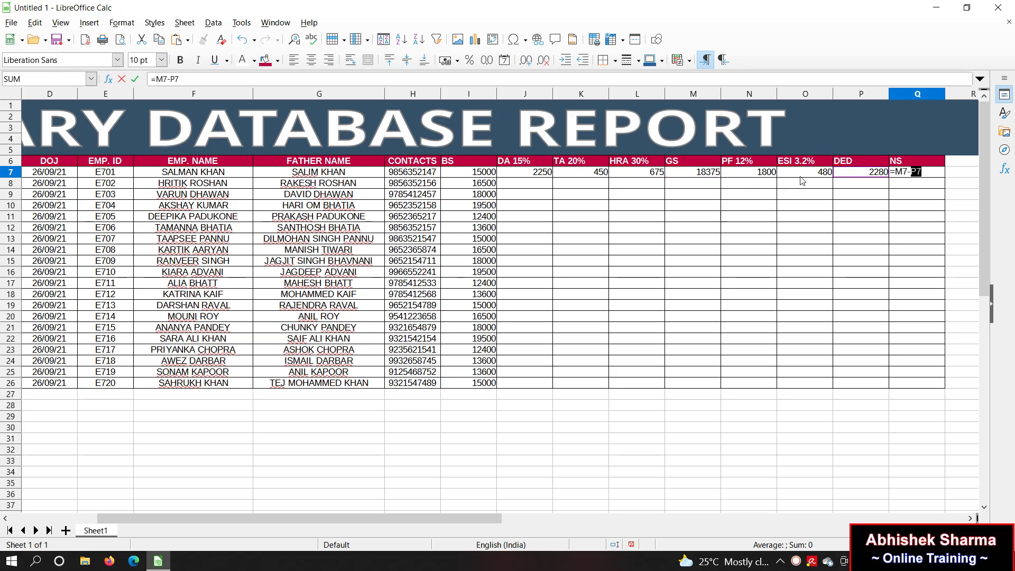
key(Return)
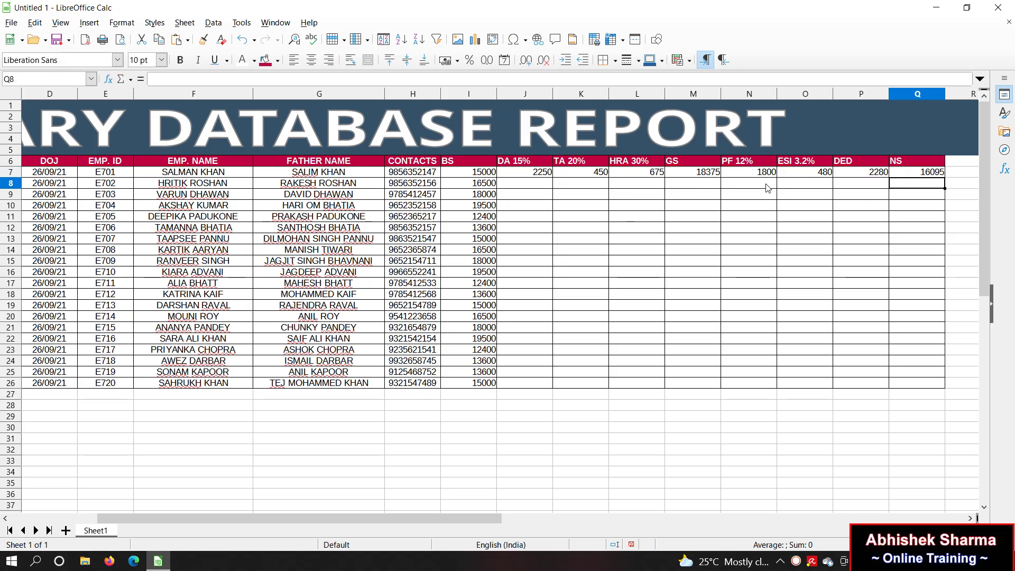
Step: Fill the J7:Q7 formulas down to row 26, then select cell B29 below the table
drag(538, 175, 942, 387)
click(822, 442)
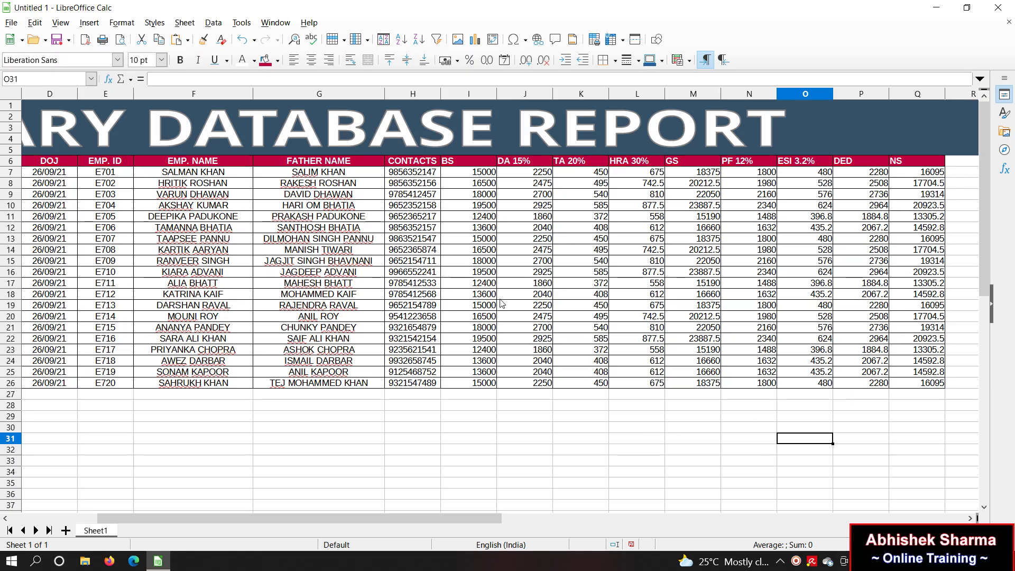
click(556, 240)
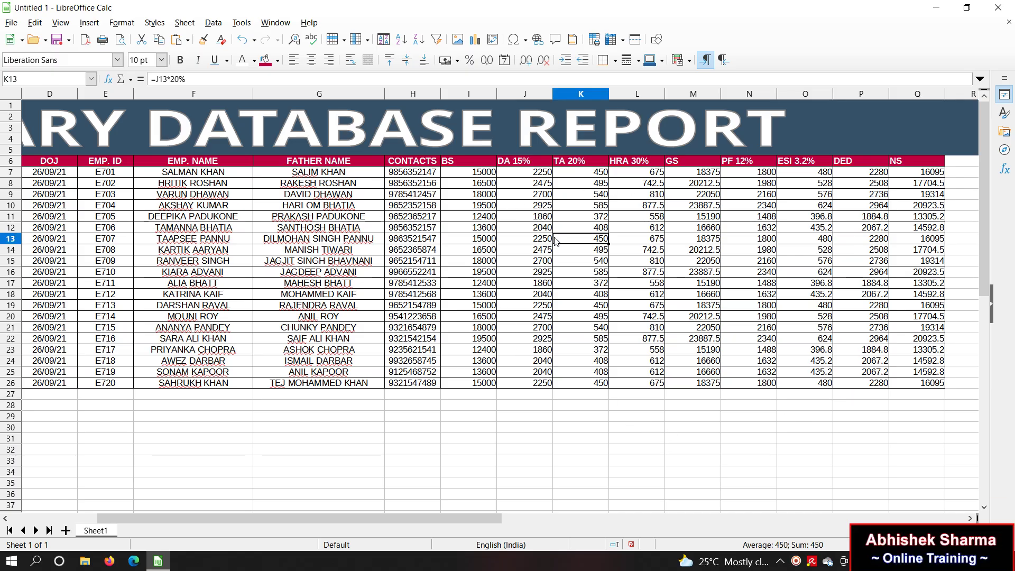
key(Left)
key(Left)
key(Left)
key(Left)
key(Left)
key(Left)
key(Left)
key(Left)
key(Left)
key(Left)
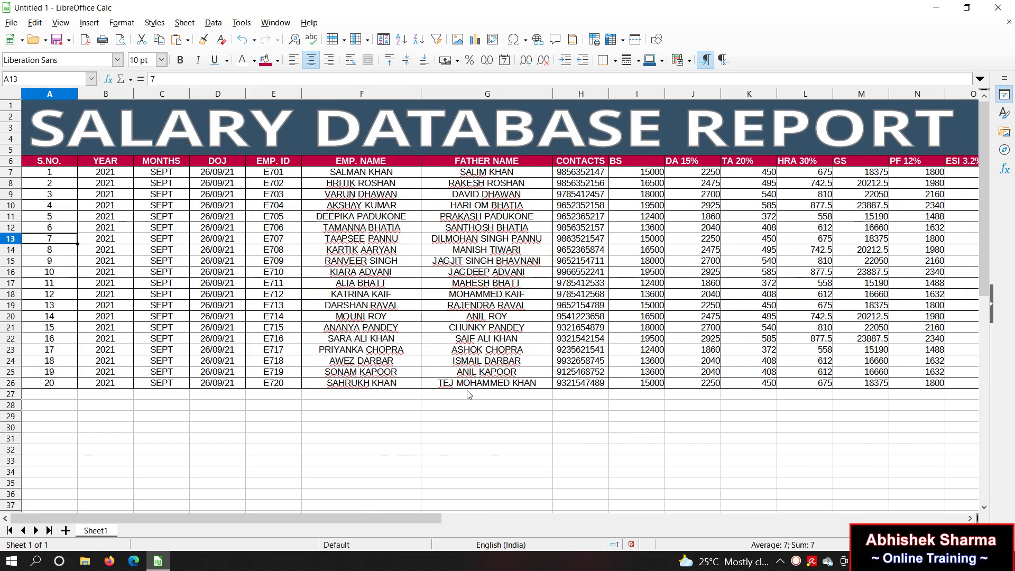
click(454, 405)
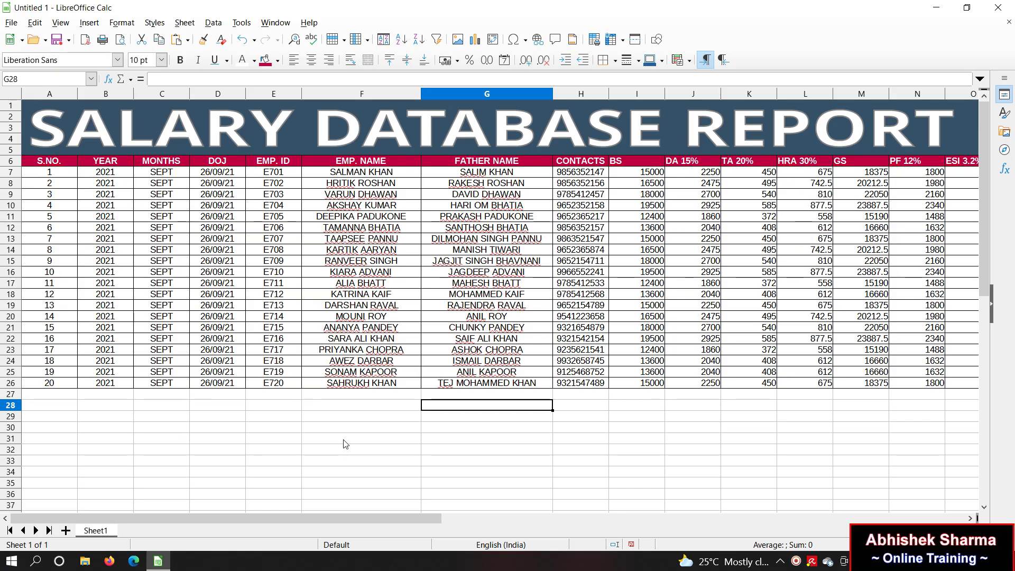
click(162, 417)
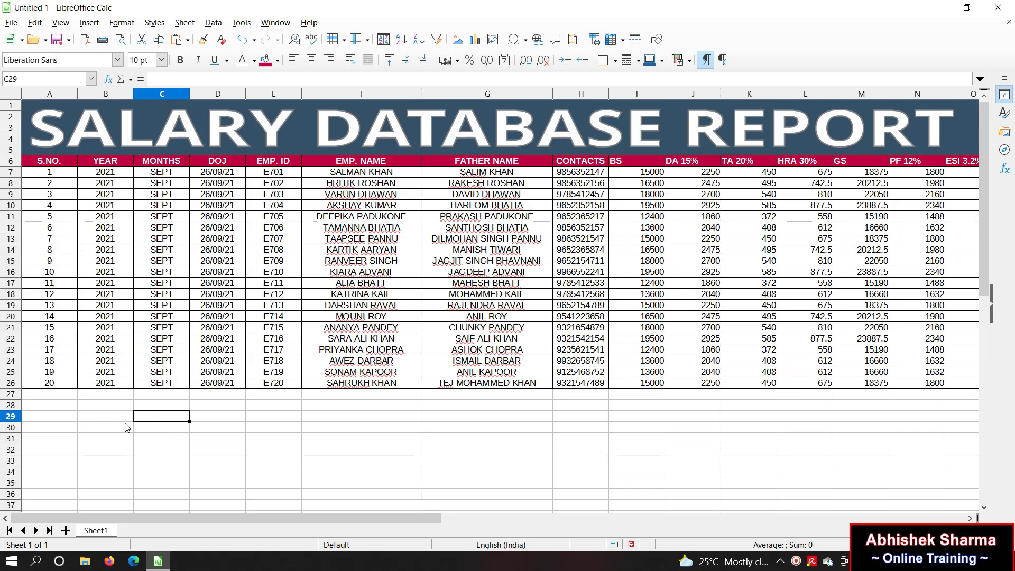
click(102, 418)
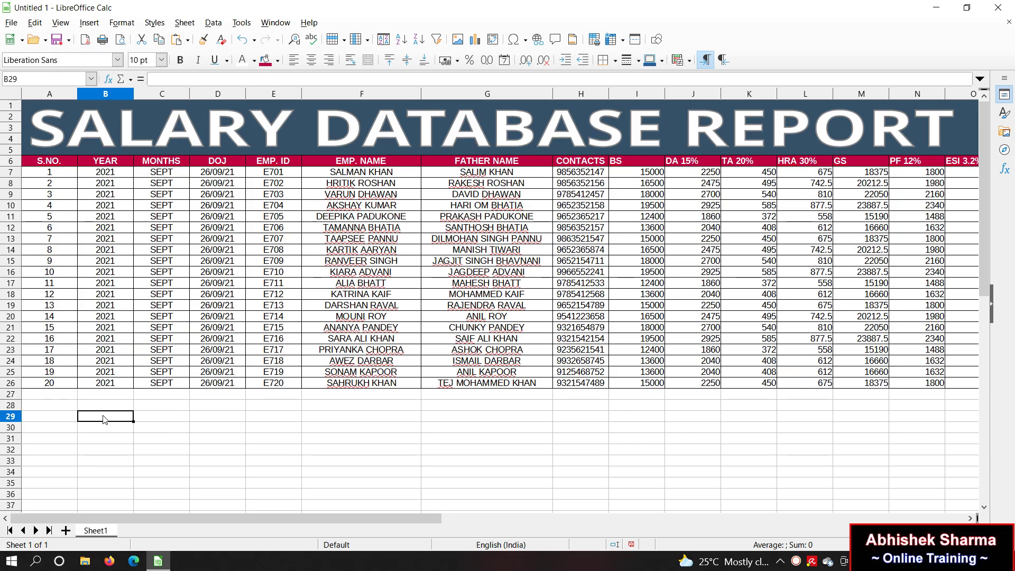
Step: Enter the labels BS, DA, TA, HRA and GS down column B starting at B29
text(BS)
key(Return)
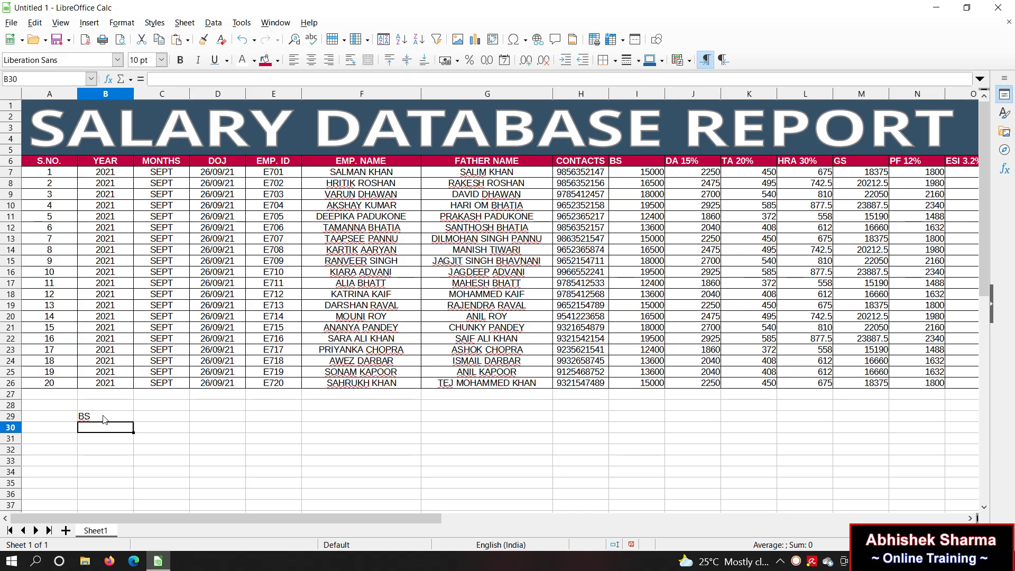
text(DA)
key(Return)
text(TA)
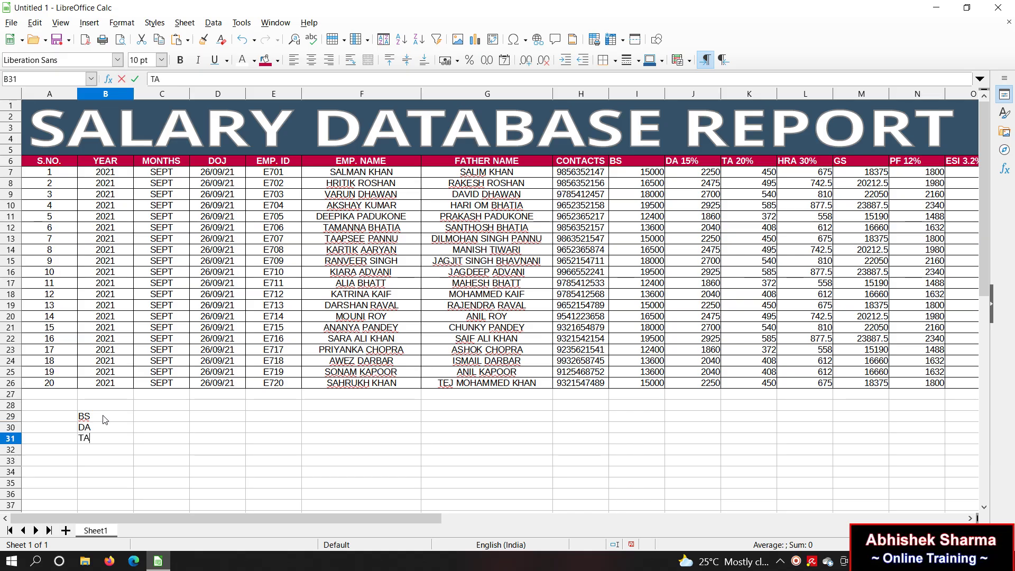
key(Return)
text(H)
key(Return)
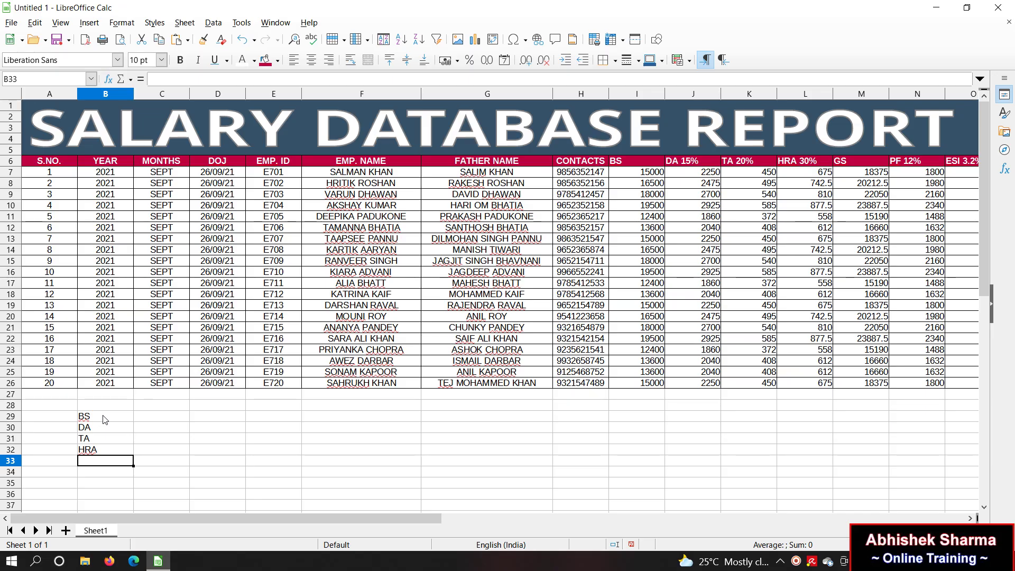
text(GS)
key(Return)
Step: Add PF, ESI, DED and NS down to B37, then select the empty row 28
text(P)
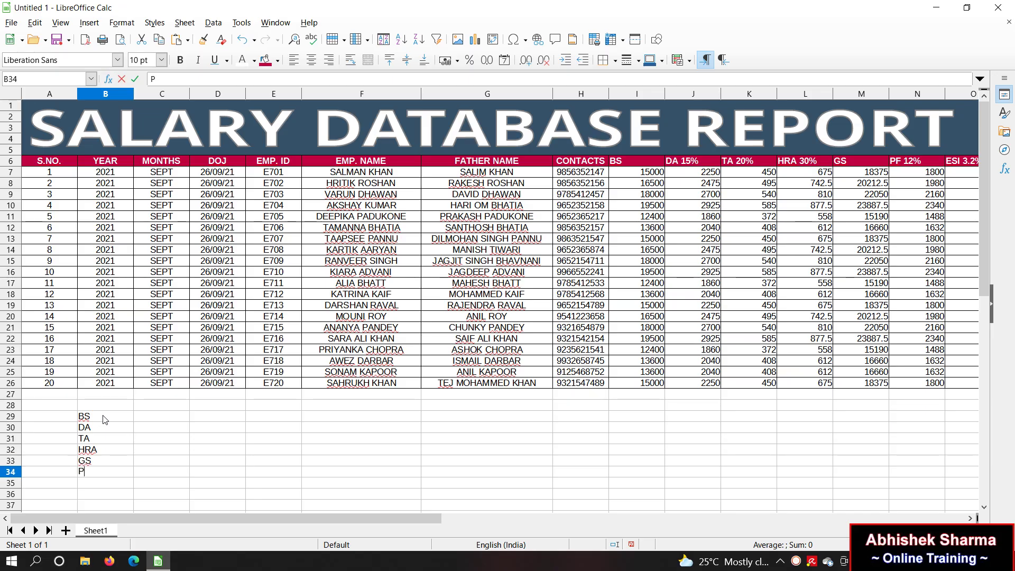
text(F)
key(Return)
text(ESI)
key(Return)
text(DED)
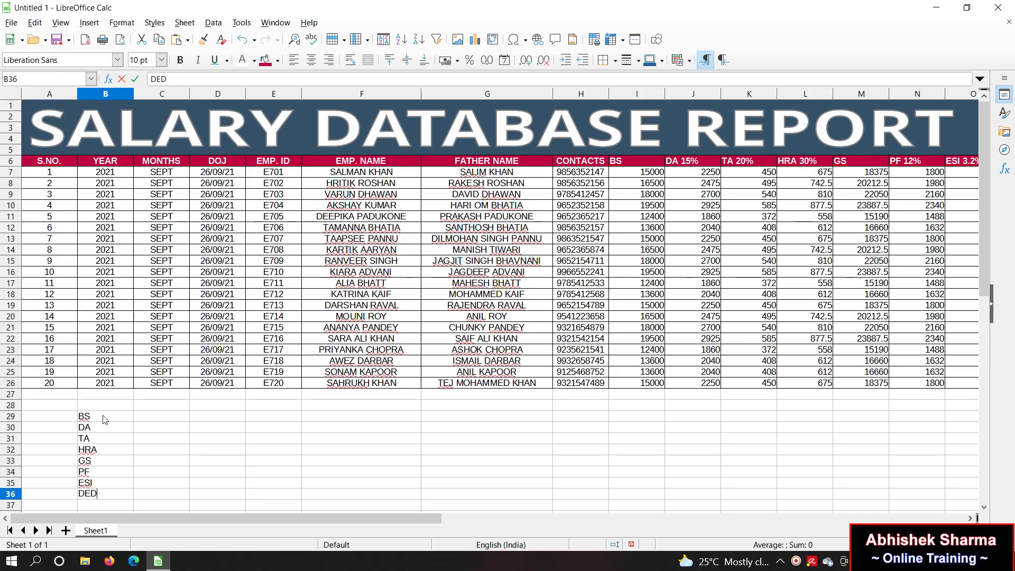
key(Return)
text(NS)
key(Return)
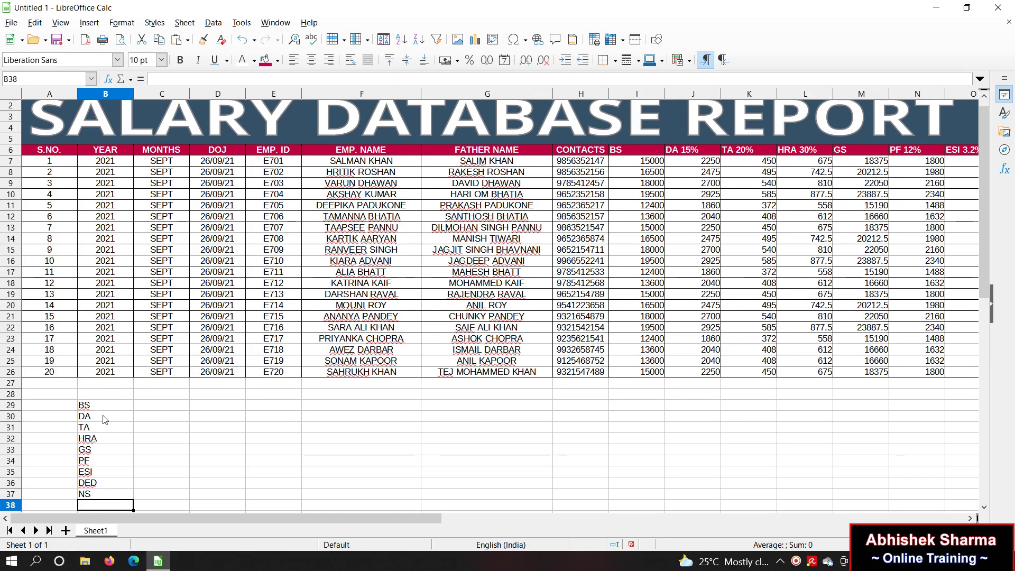
click(5, 395)
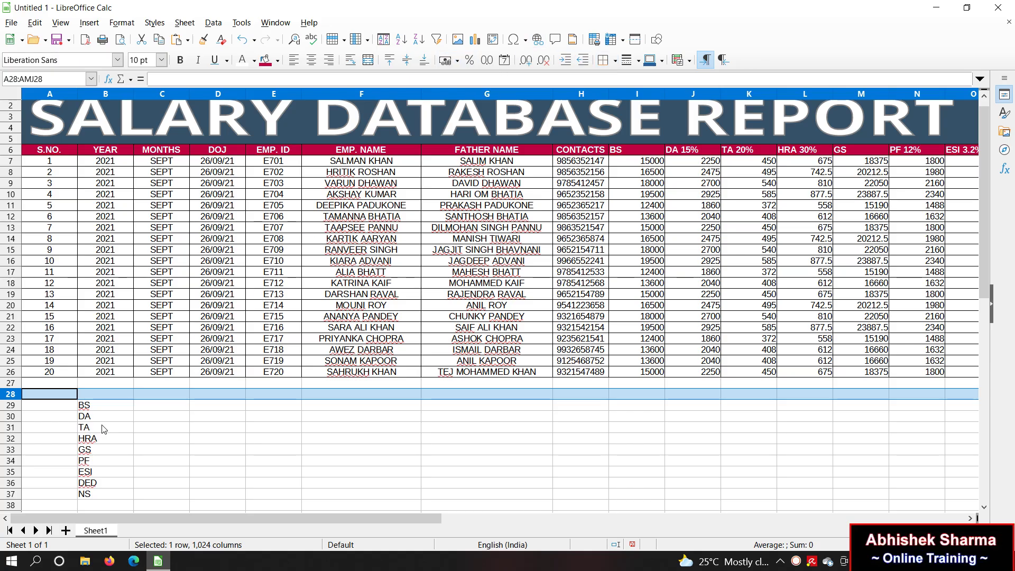
Step: Cut the BS–NS labels from B29:B37 and paste them one row higher at B28
drag(97, 405, 96, 498)
key(ctrl+x)
click(117, 436)
click(104, 396)
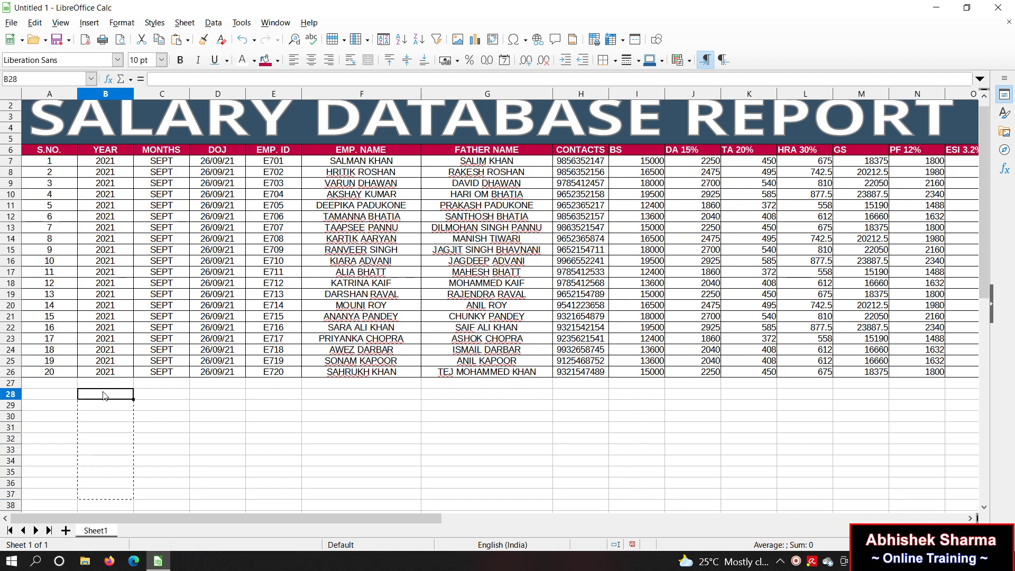
key(ctrl+v)
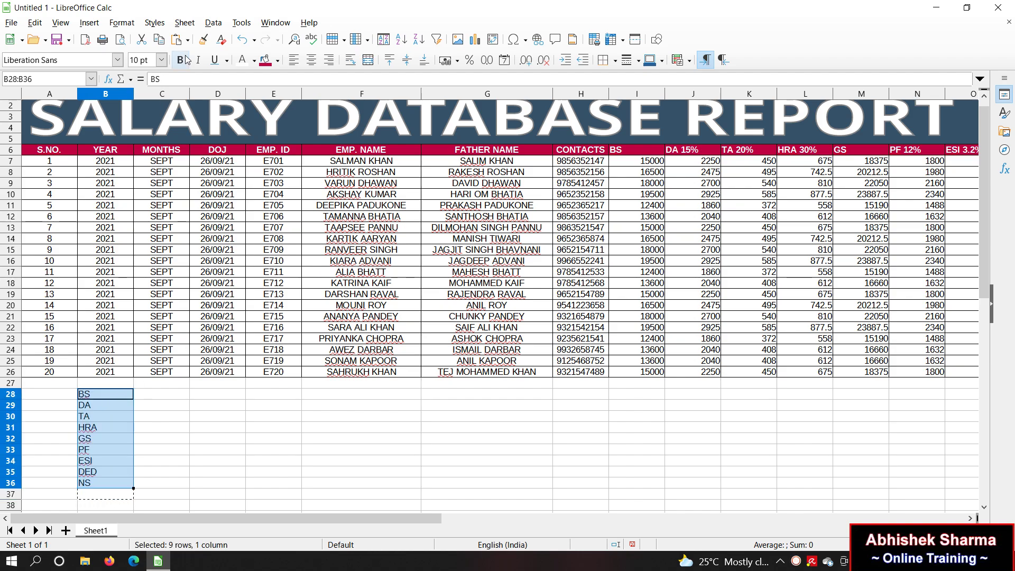
Step: Style the B28:B36 labels as bold white text on a black background
click(181, 60)
click(254, 60)
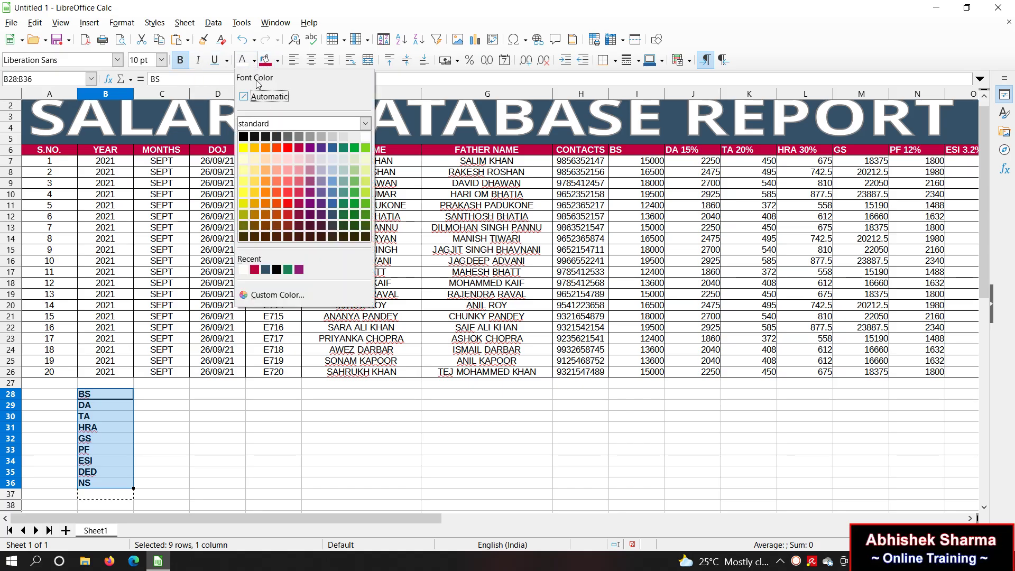
click(253, 138)
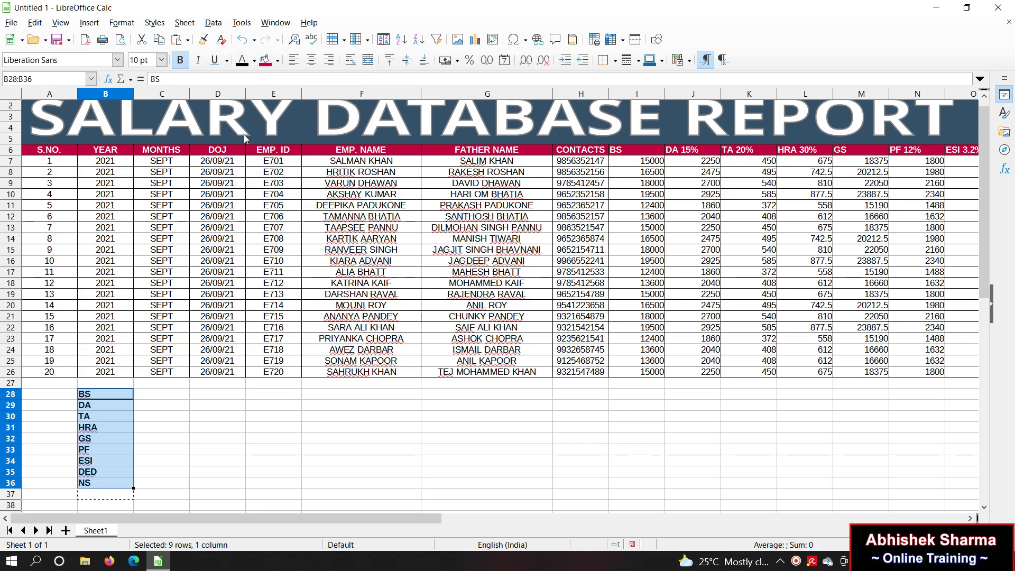
click(254, 60)
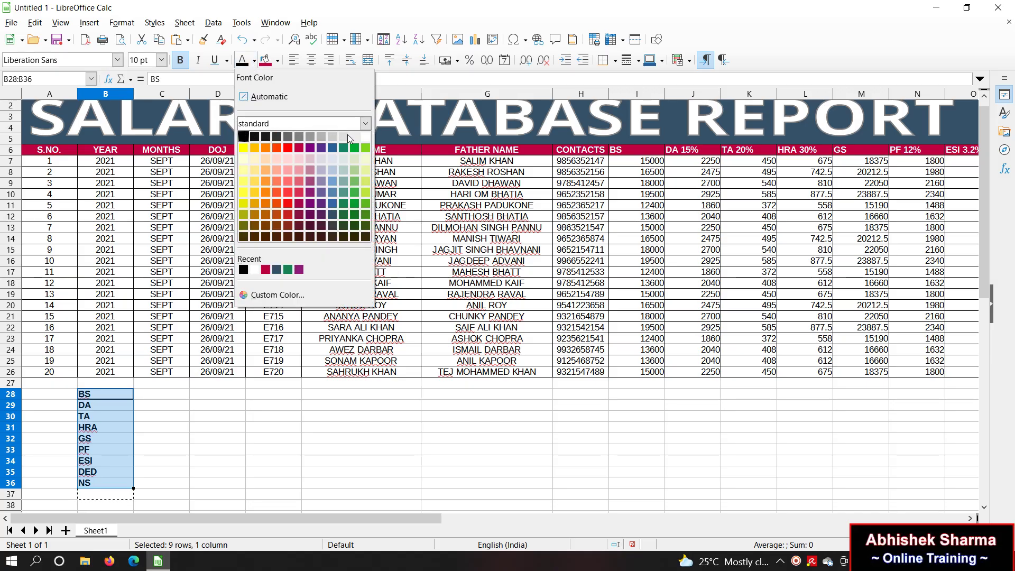
click(366, 136)
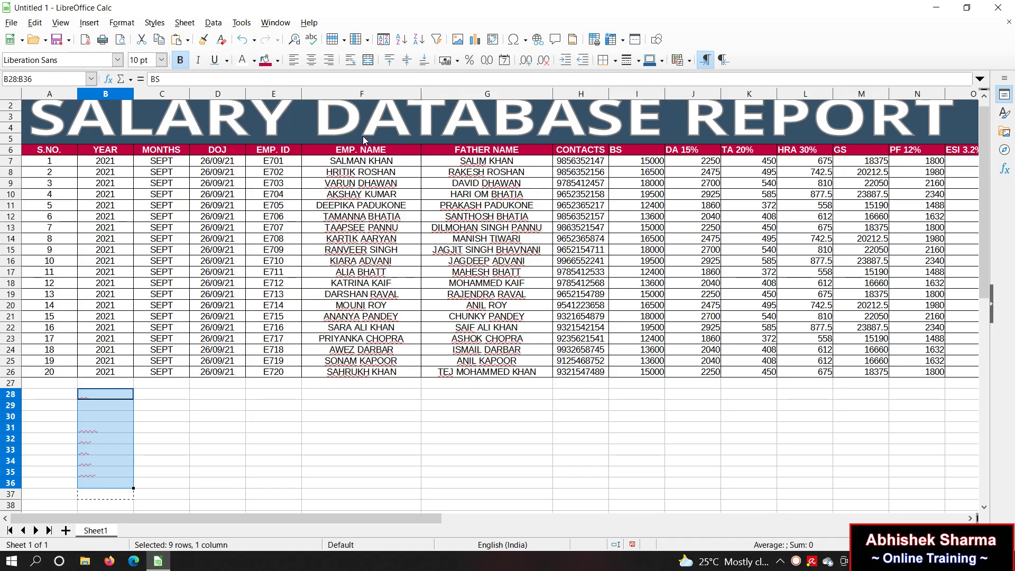
click(277, 61)
click(266, 136)
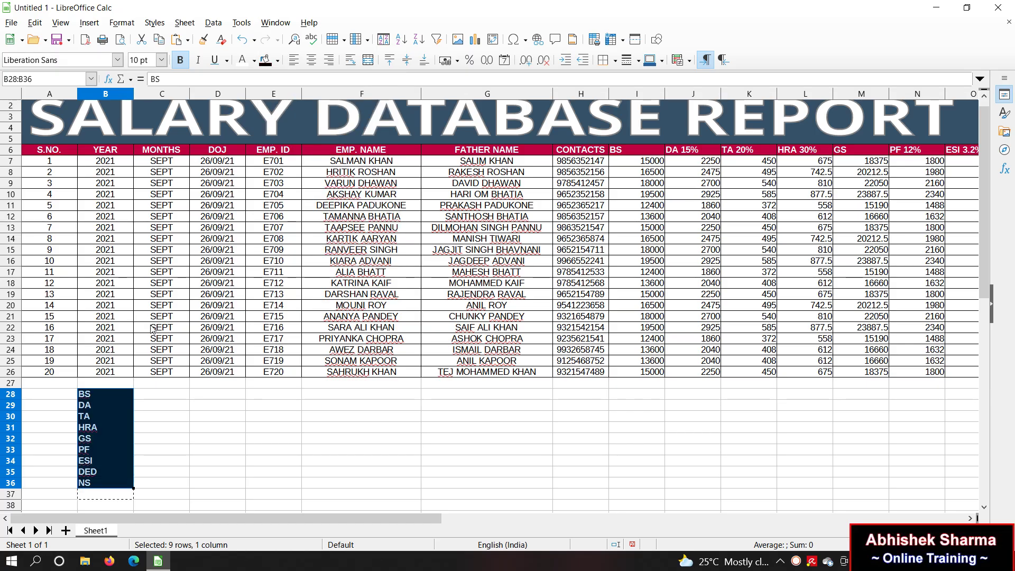
drag(128, 402, 177, 410)
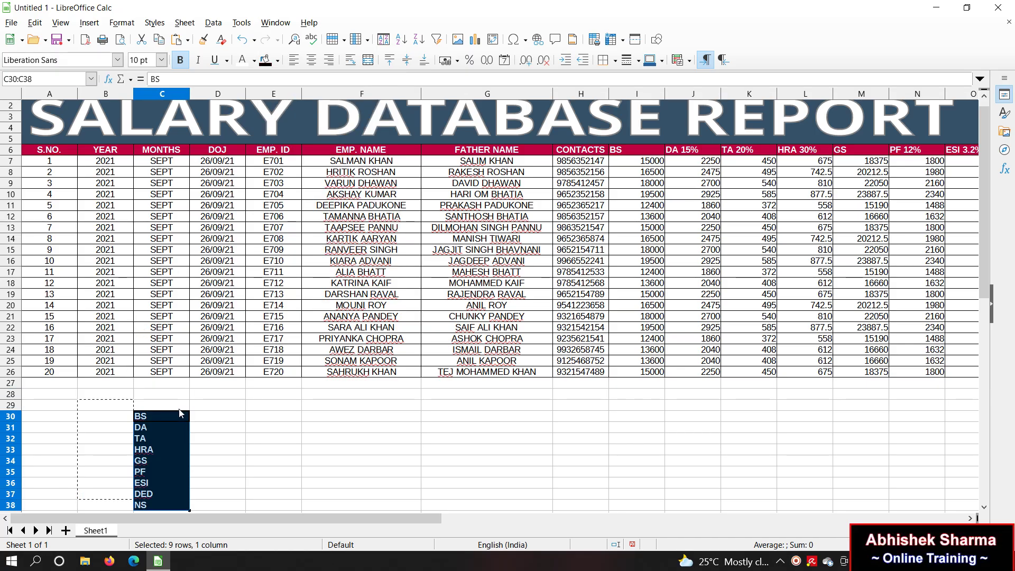
key(ctrl+z)
Step: Merge and centre columns C and D for rows 28 through 36
click(217, 412)
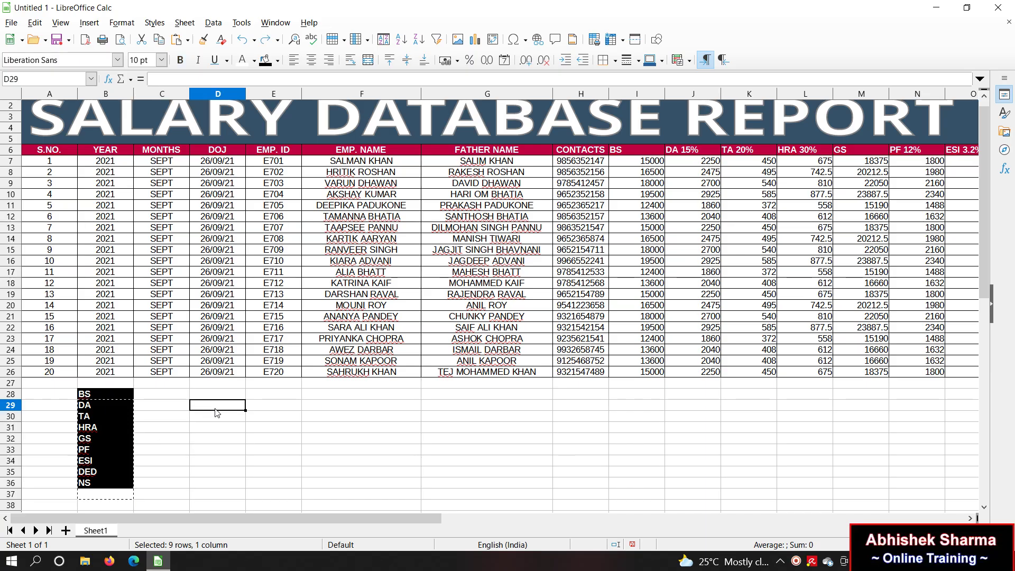
click(184, 397)
drag(186, 400, 217, 395)
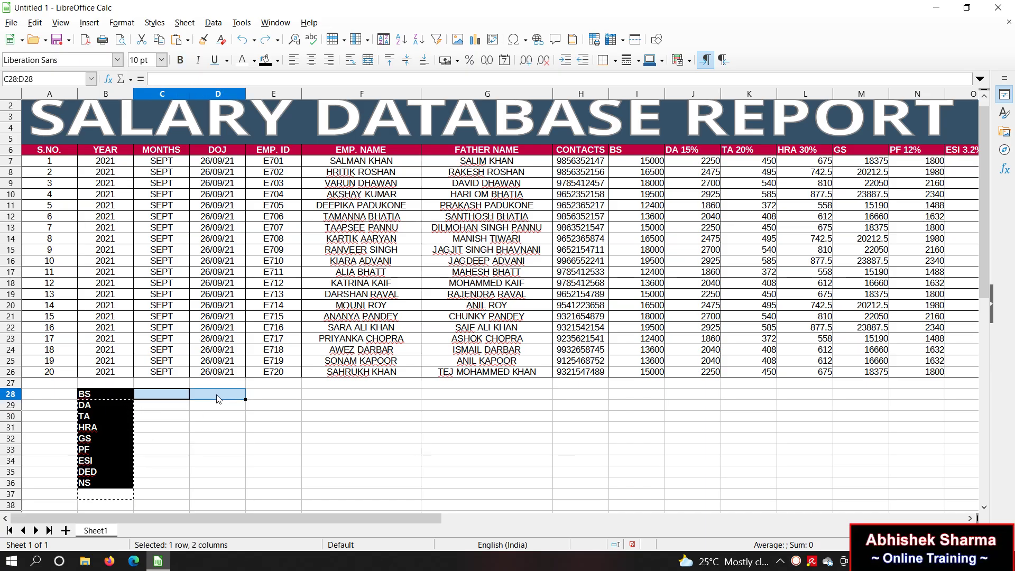
click(368, 59)
drag(210, 396, 193, 487)
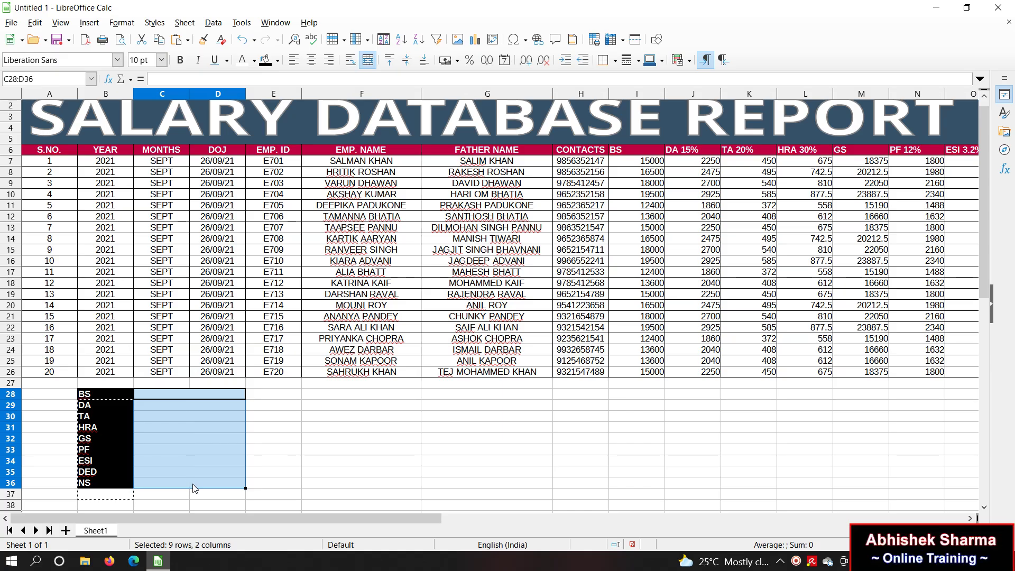
Step: Apply all borders to the summary block B28:D36
click(113, 394)
drag(112, 394, 199, 487)
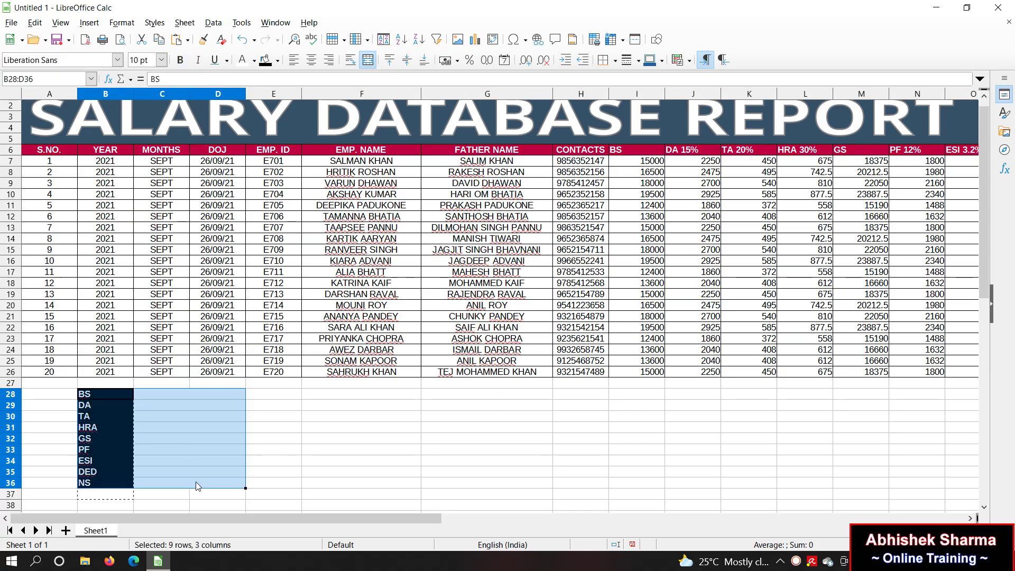
click(614, 60)
click(647, 122)
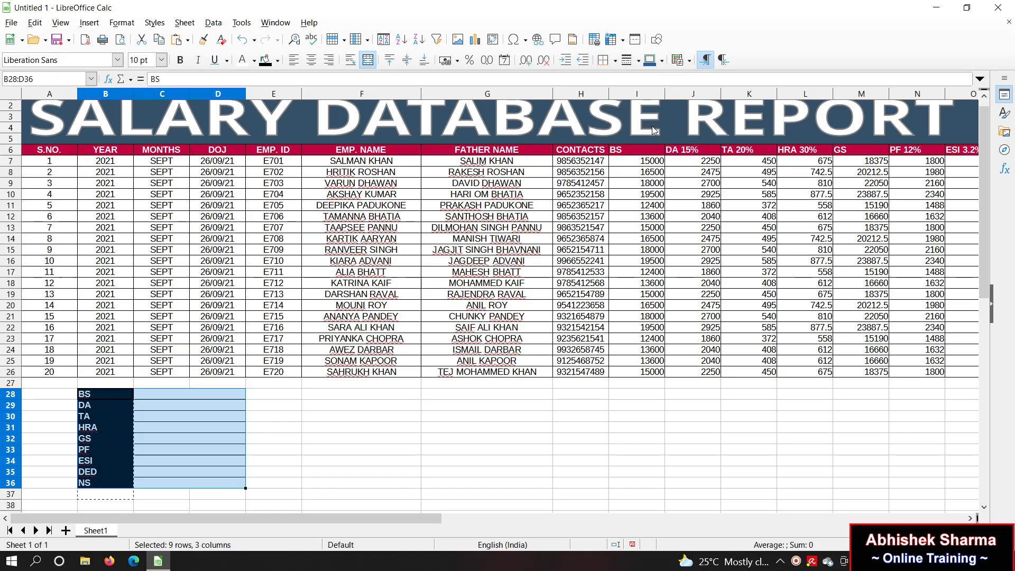
click(339, 438)
Step: Widen columns C and D and enter ? in the merged cell C28
drag(159, 394, 218, 398)
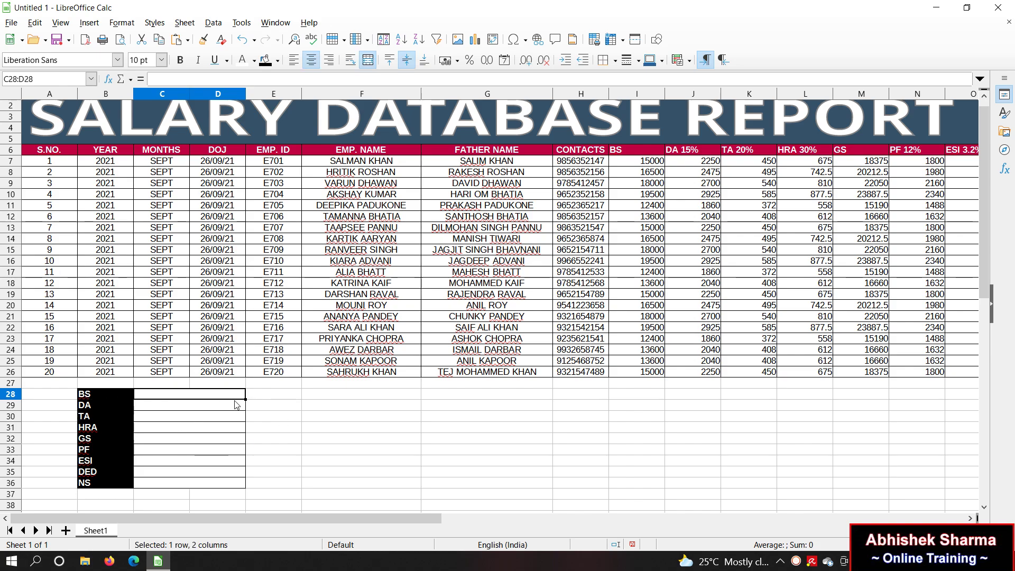
click(241, 95)
drag(245, 94, 265, 95)
drag(190, 94, 213, 94)
click(380, 404)
click(192, 393)
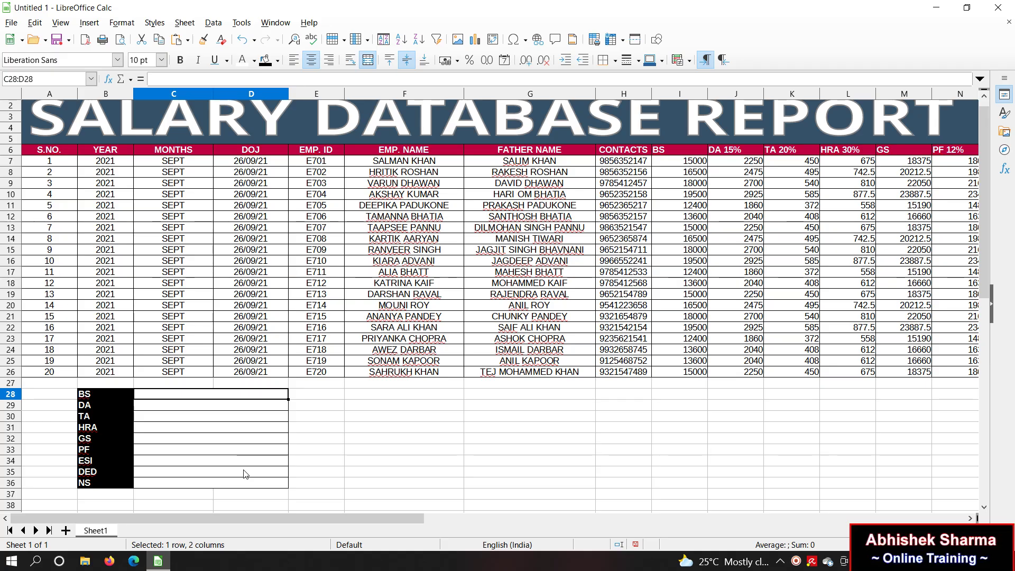
text(?)
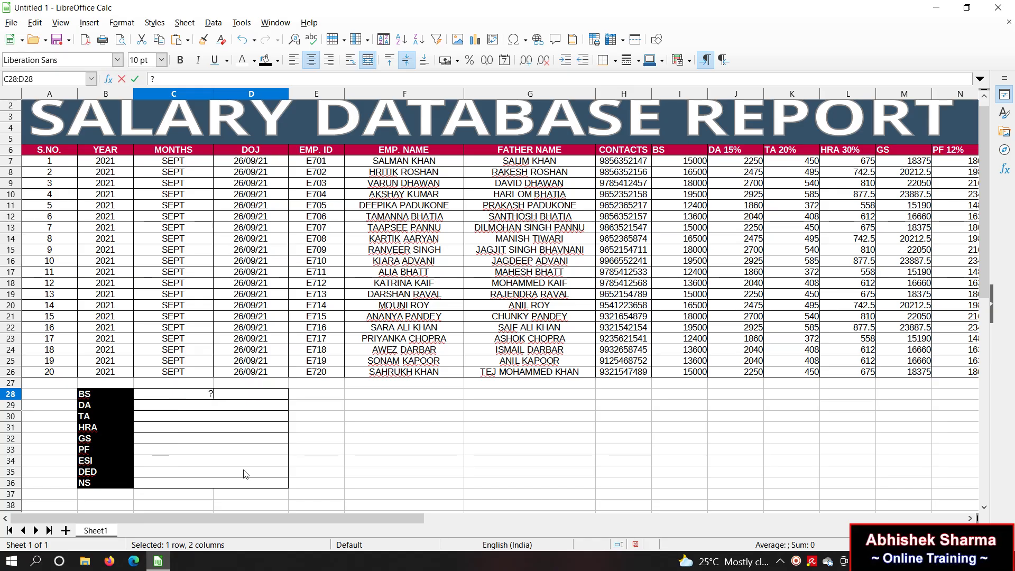
key(Return)
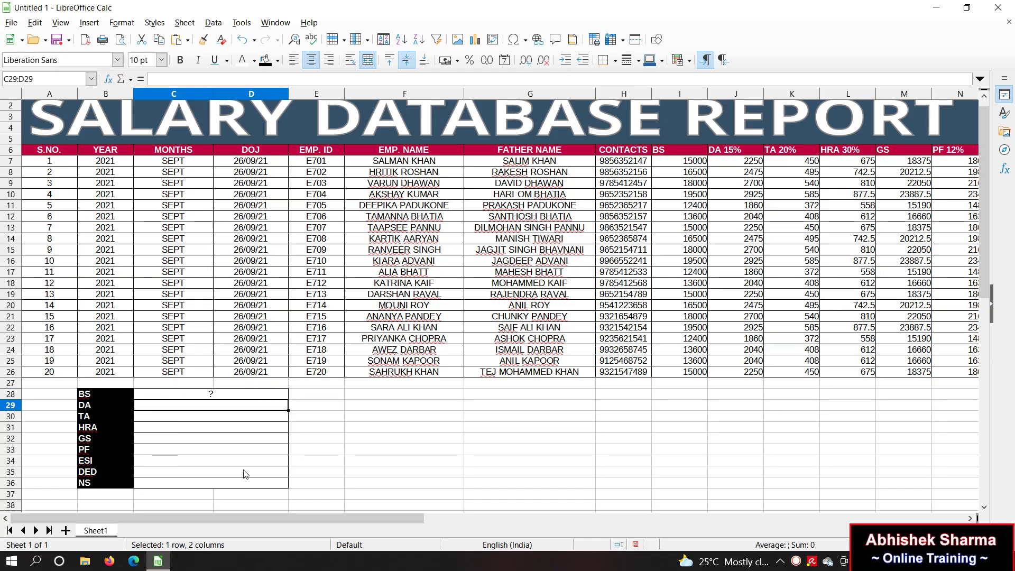
text(=)
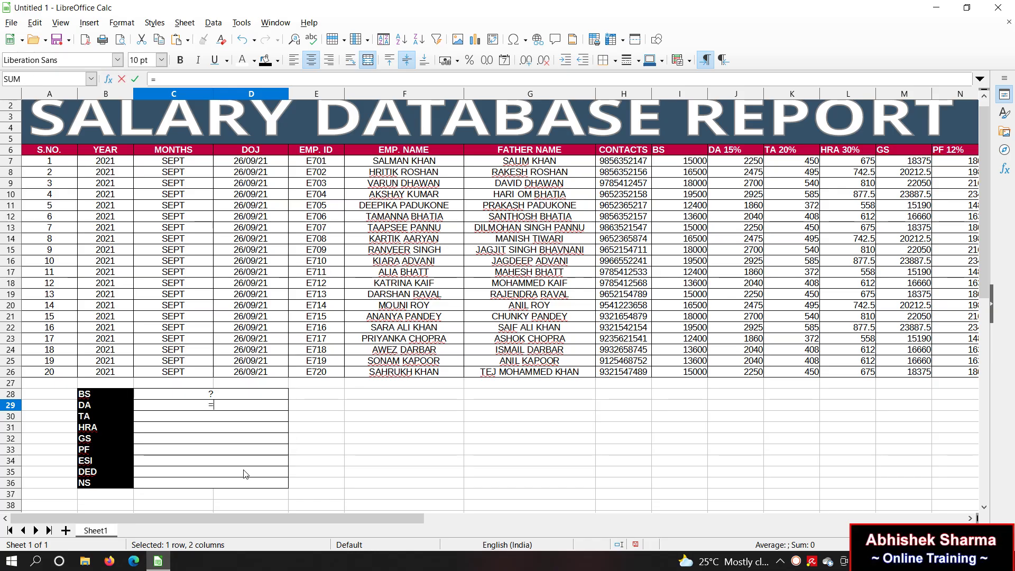
text(BS*15%)
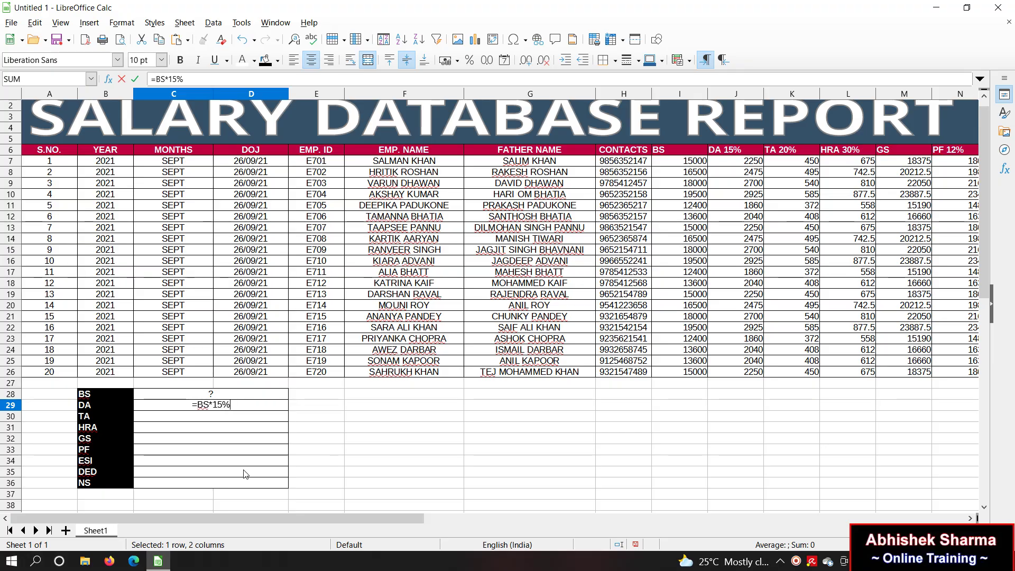
key(Return)
key(Up)
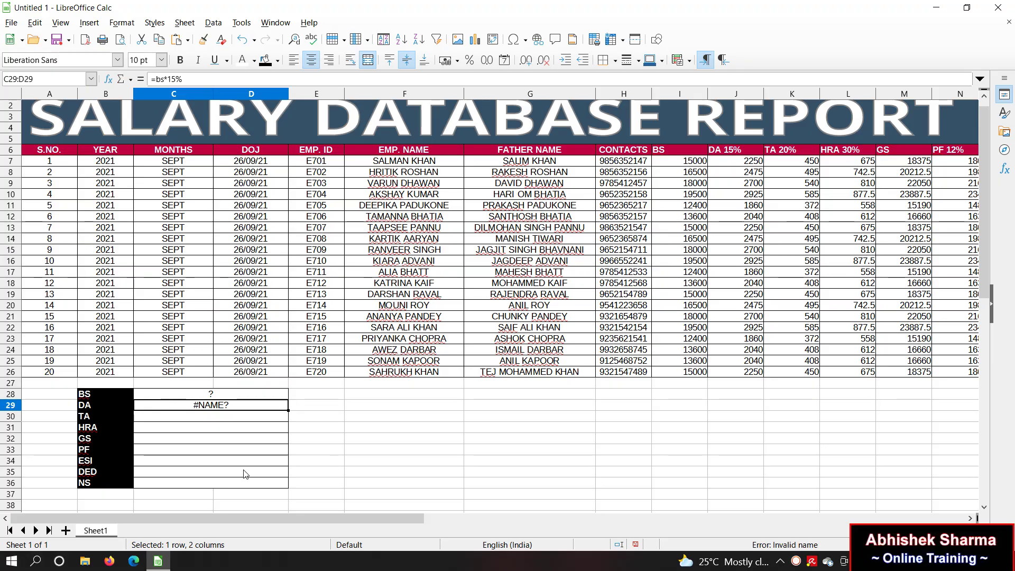
key(Delete)
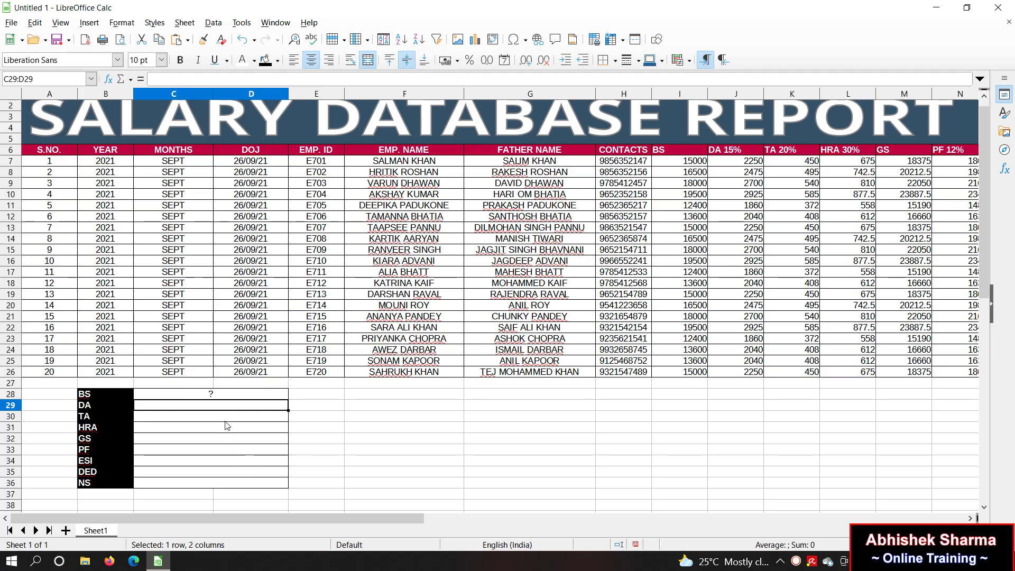
drag(218, 410, 221, 483)
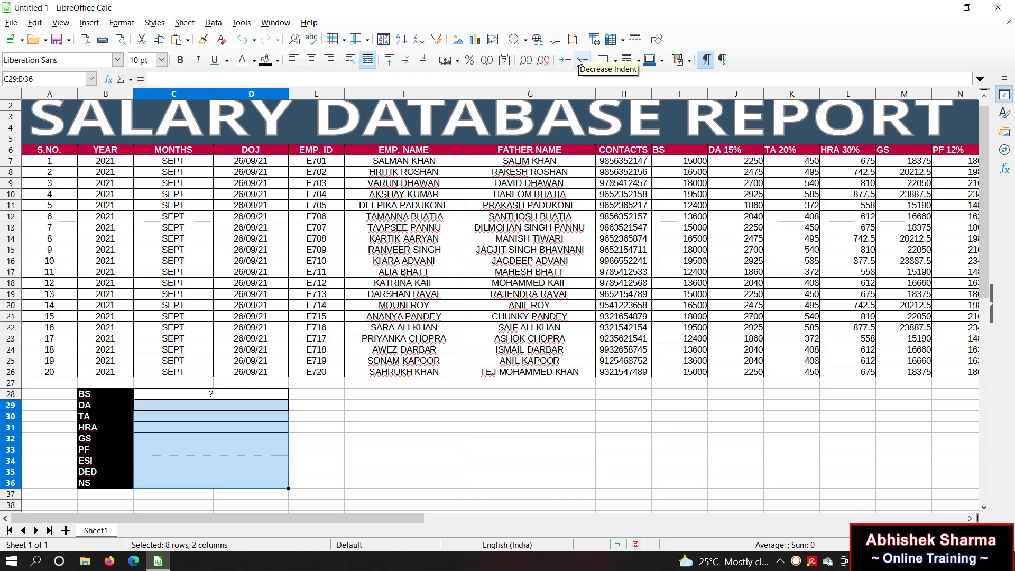
click(125, 26)
mouse_move(151, 64)
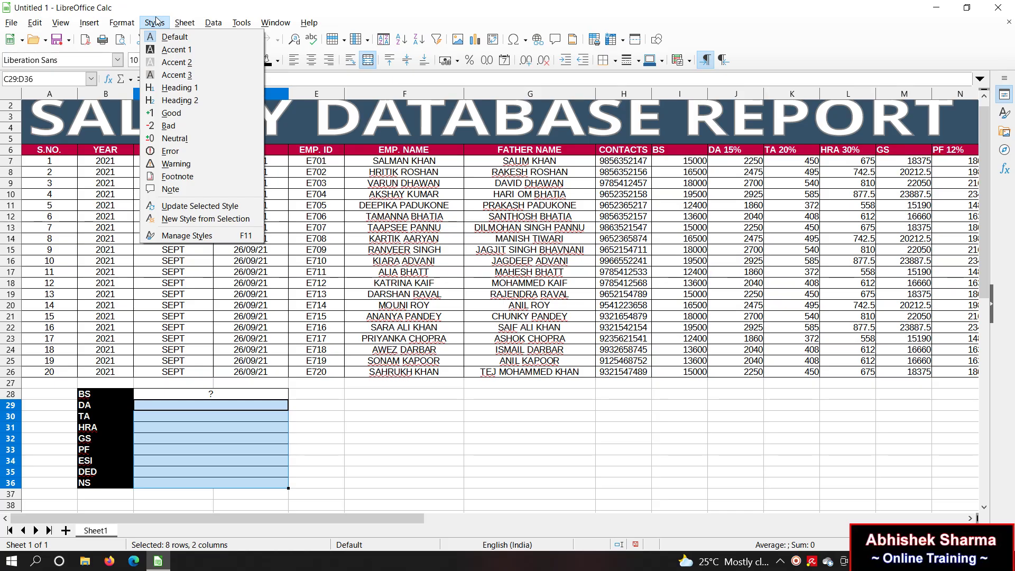
mouse_move(133, 38)
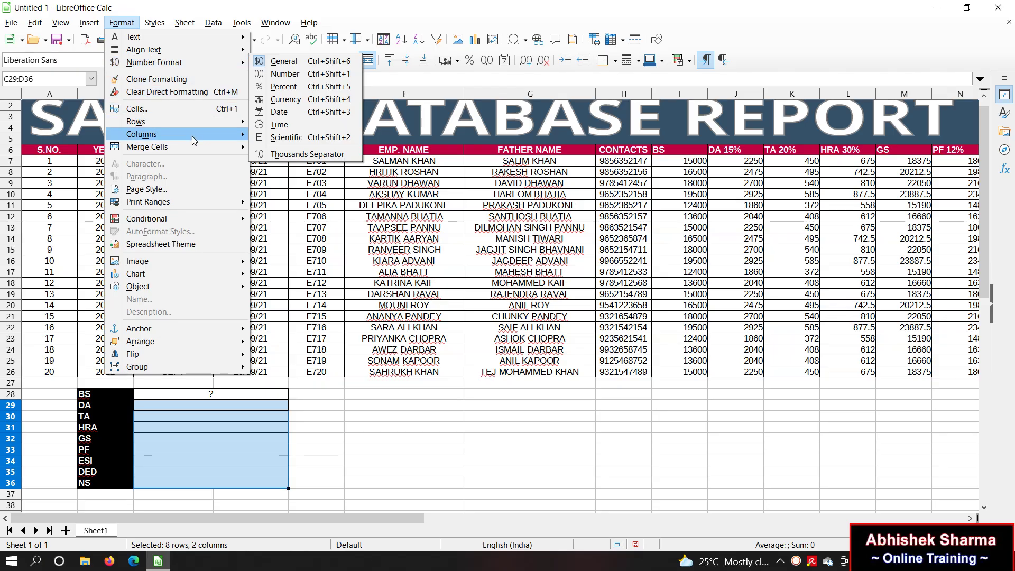
mouse_move(193, 138)
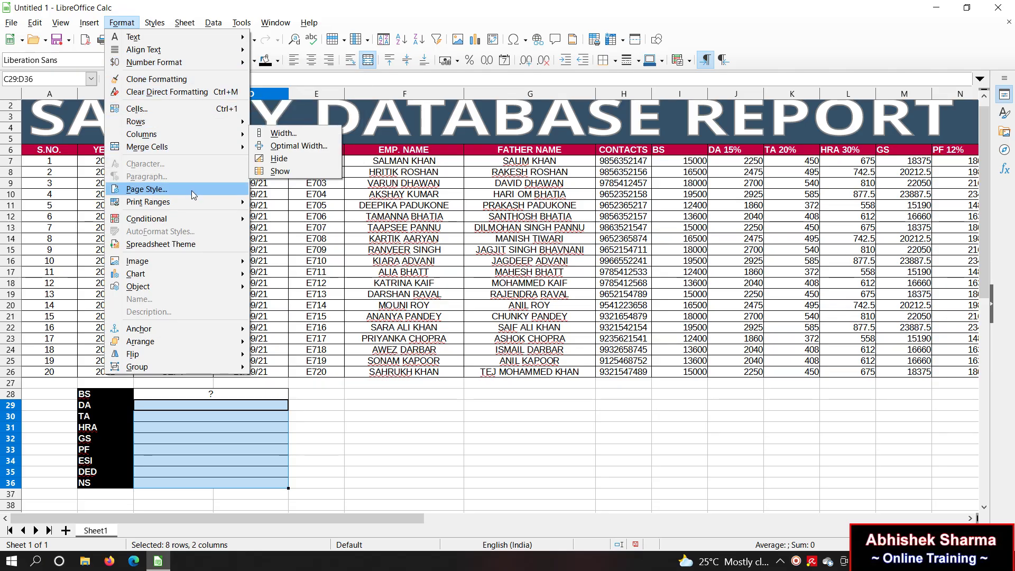
key(Escape)
key(Escape)
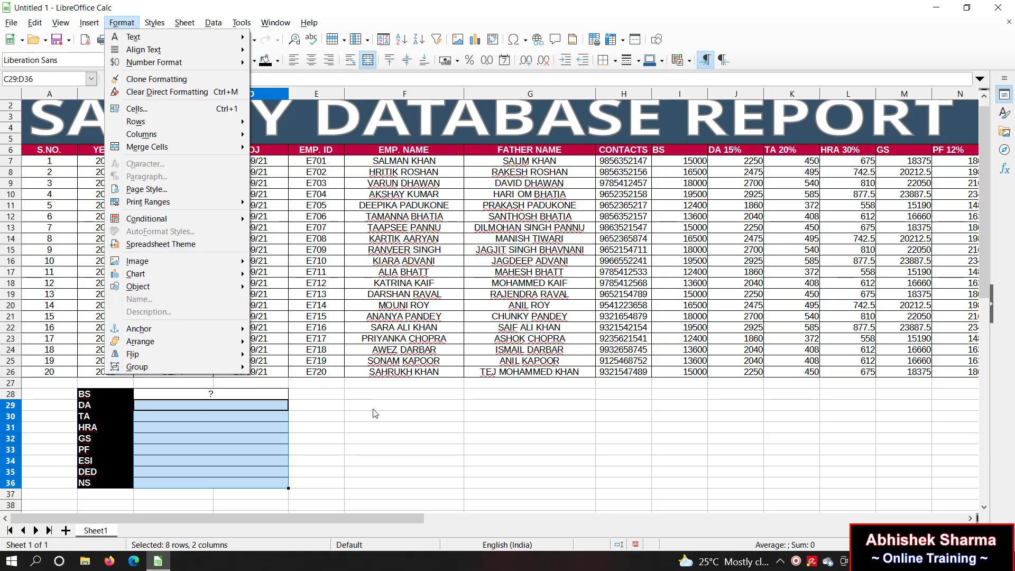
click(203, 404)
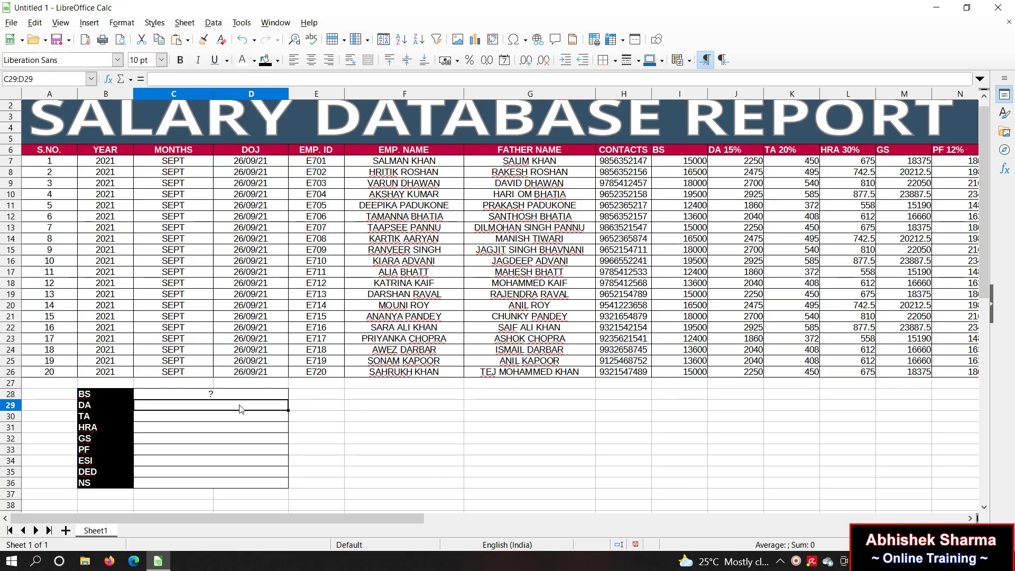
Step: Enter =BS*15% in the DA value cell C29
key(F2)
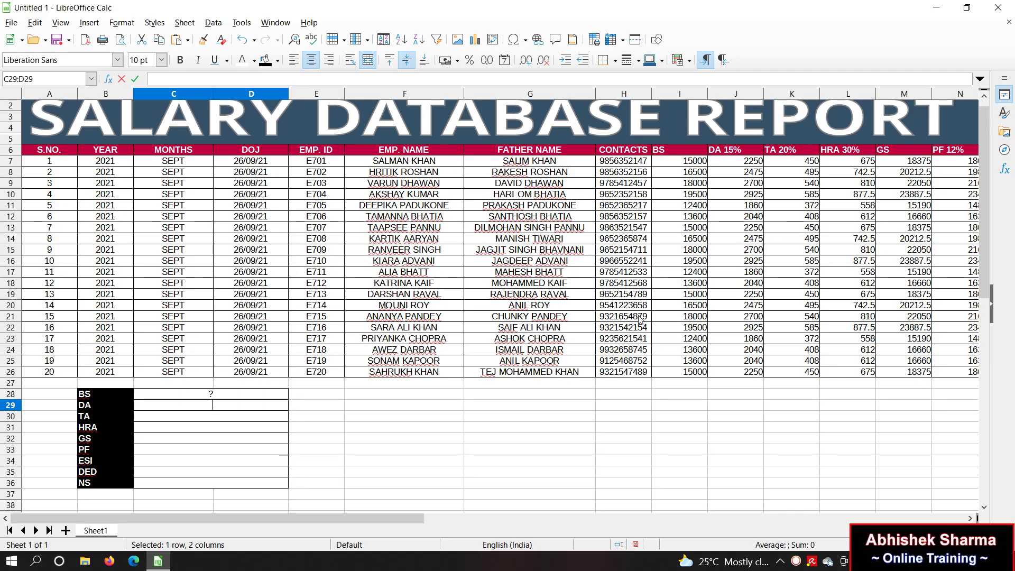
text(=BS*15%)
key(Escape)
text(=BS*15%)
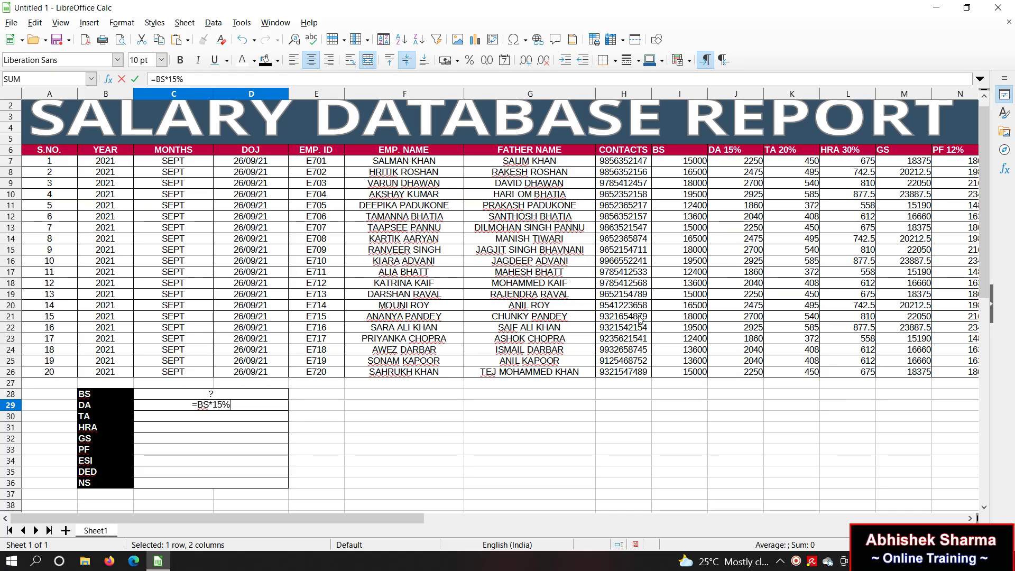
key(Return)
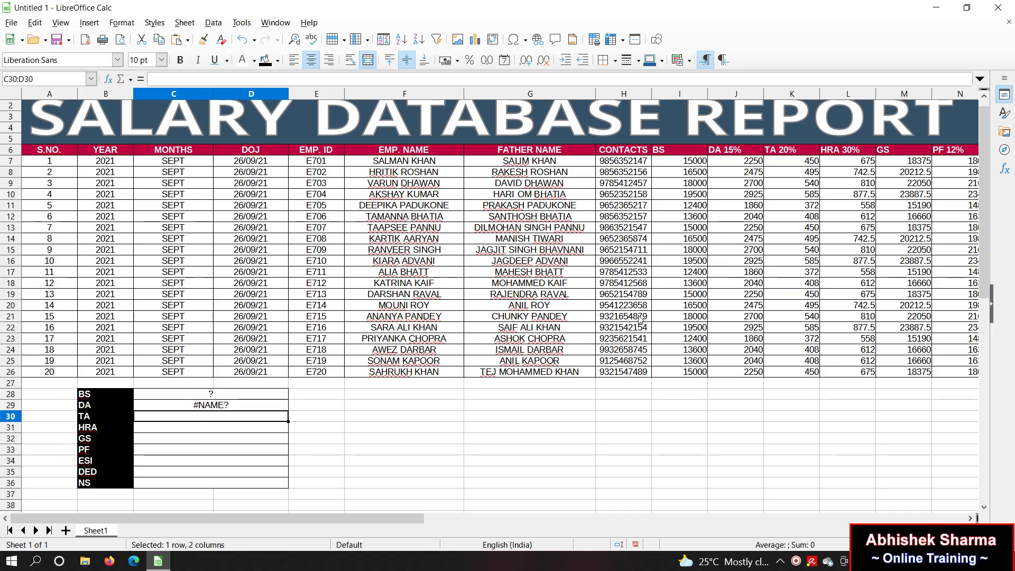
key(Up)
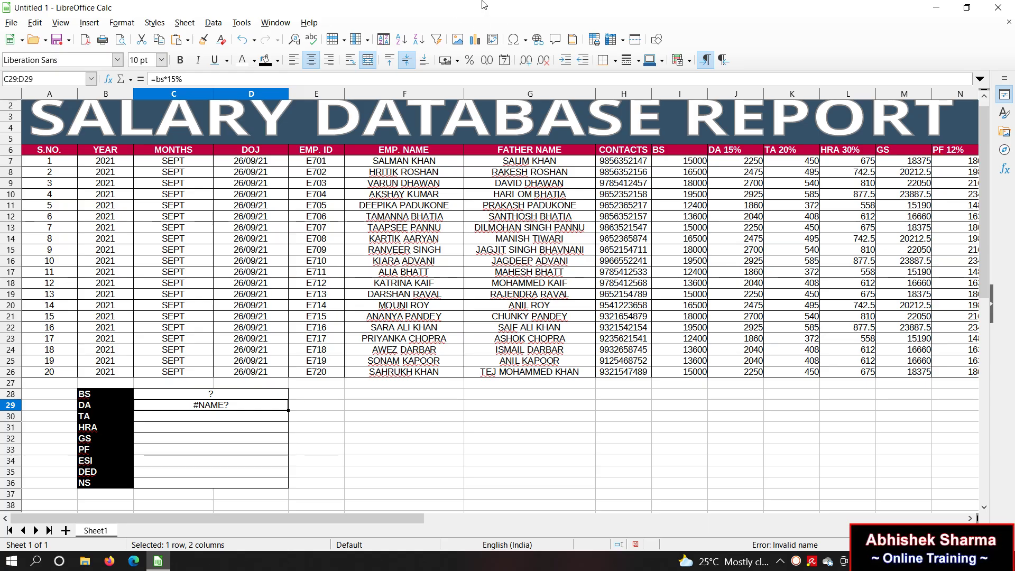
click(154, 80)
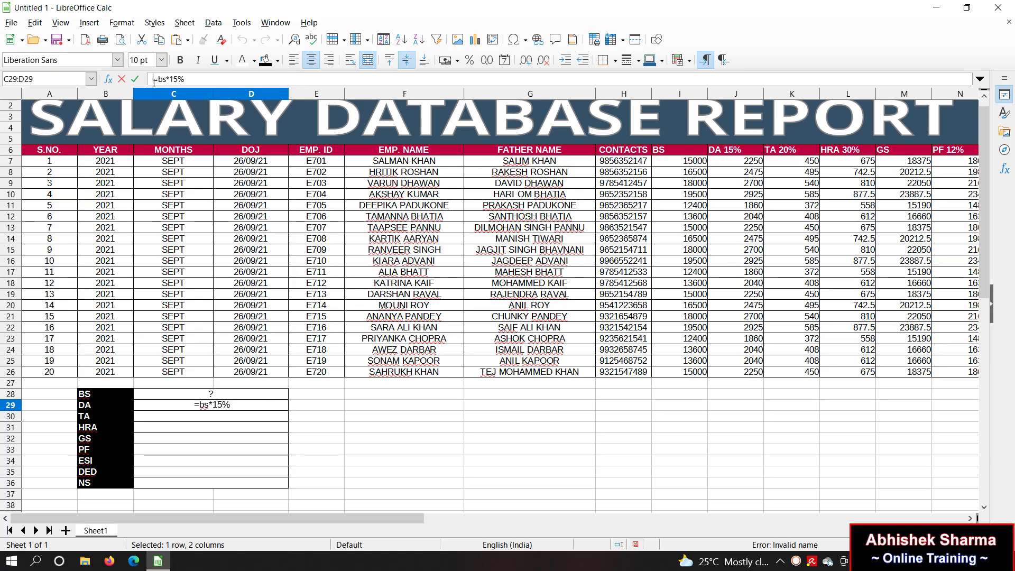
key(Return)
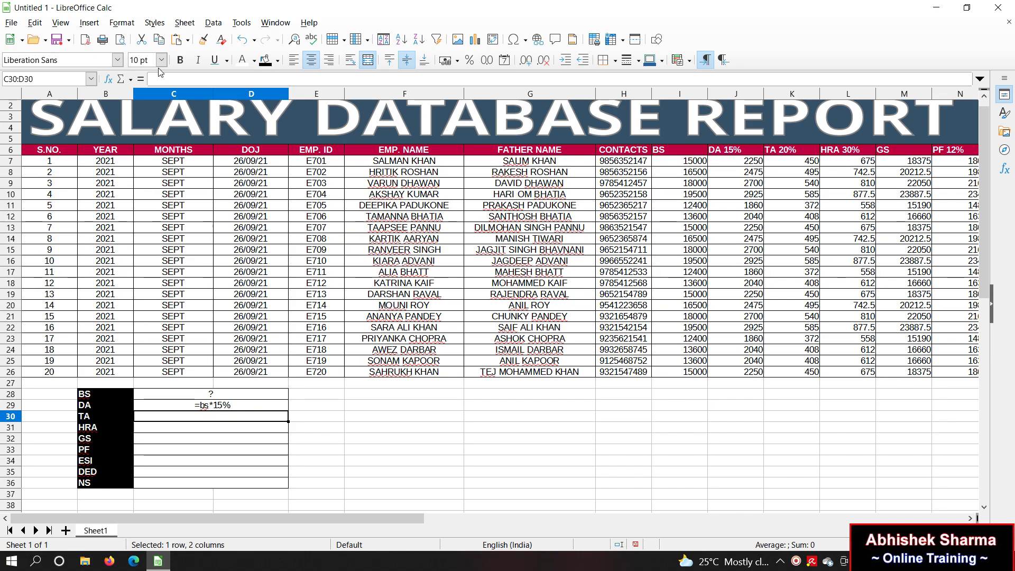
Step: Correct the DA entry to uppercase =BS*15% and fill it down into TA and HRA
click(218, 408)
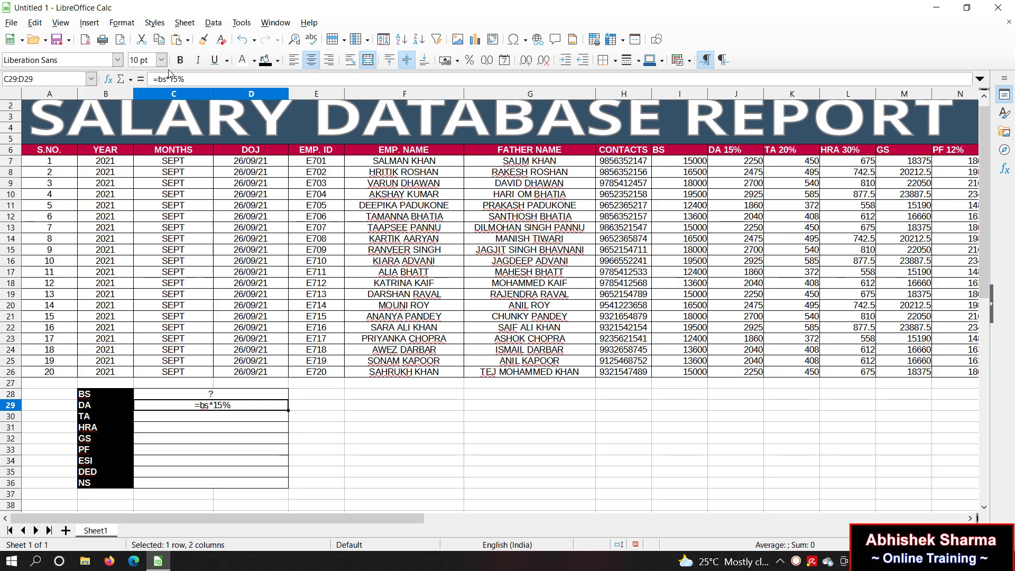
click(165, 79)
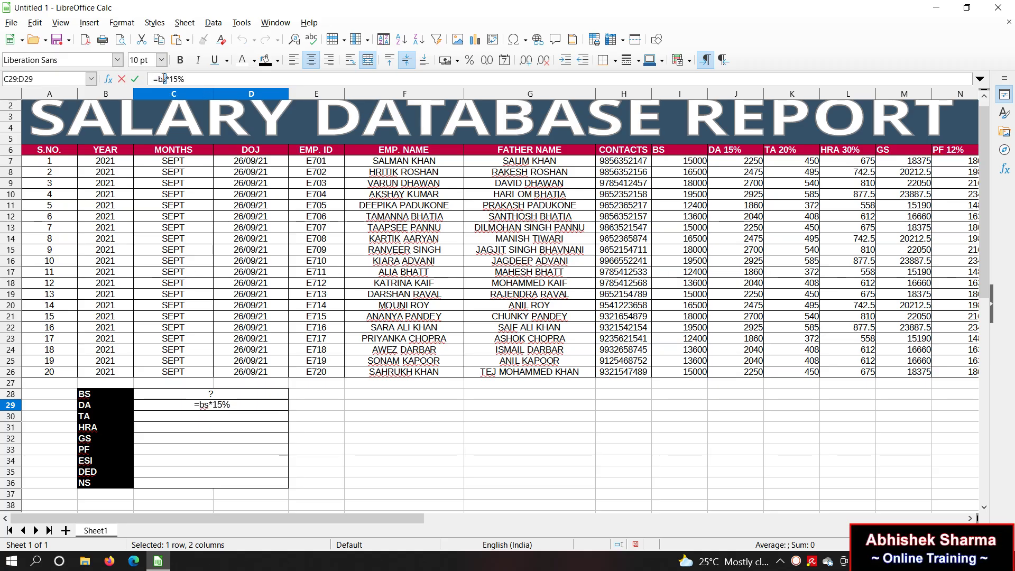
key(BackSpace)
key(BackSpace)
key(BackSpace)
key(Return)
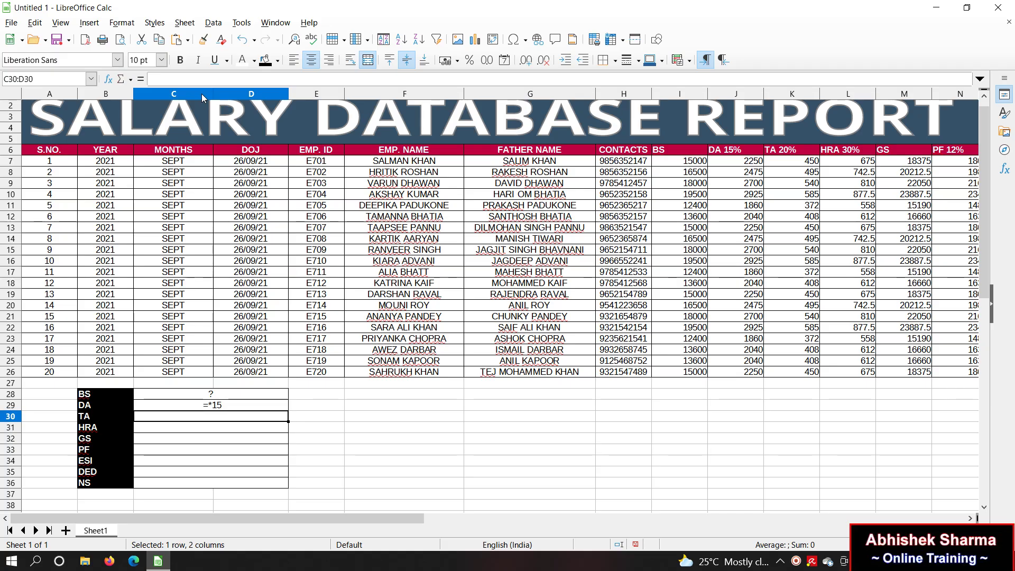
key(ctrl+z)
click(160, 79)
key(Delete)
key(Delete)
text(bs)
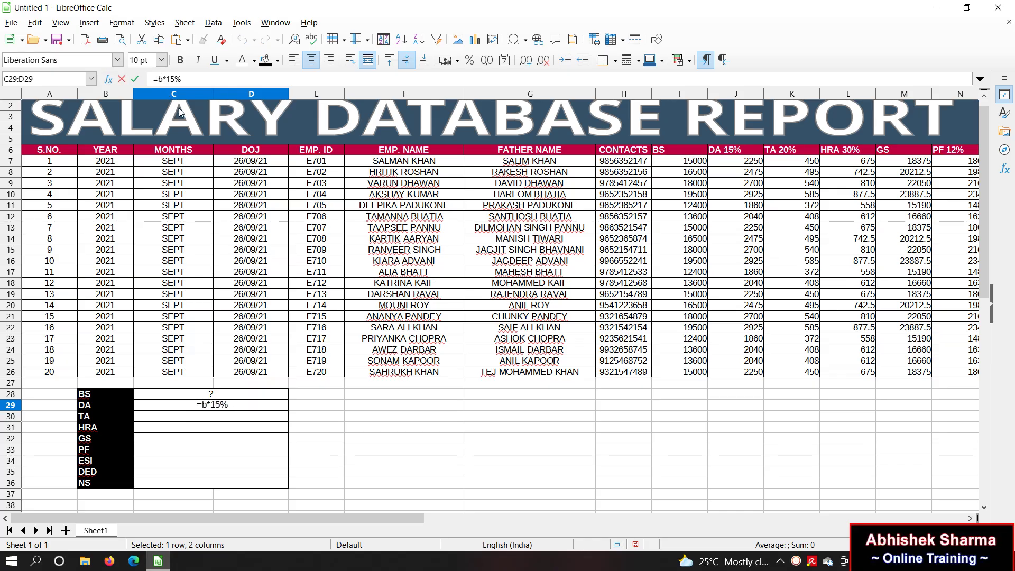
key(BackSpace)
key(BackSpace)
text(BS)
key(Return)
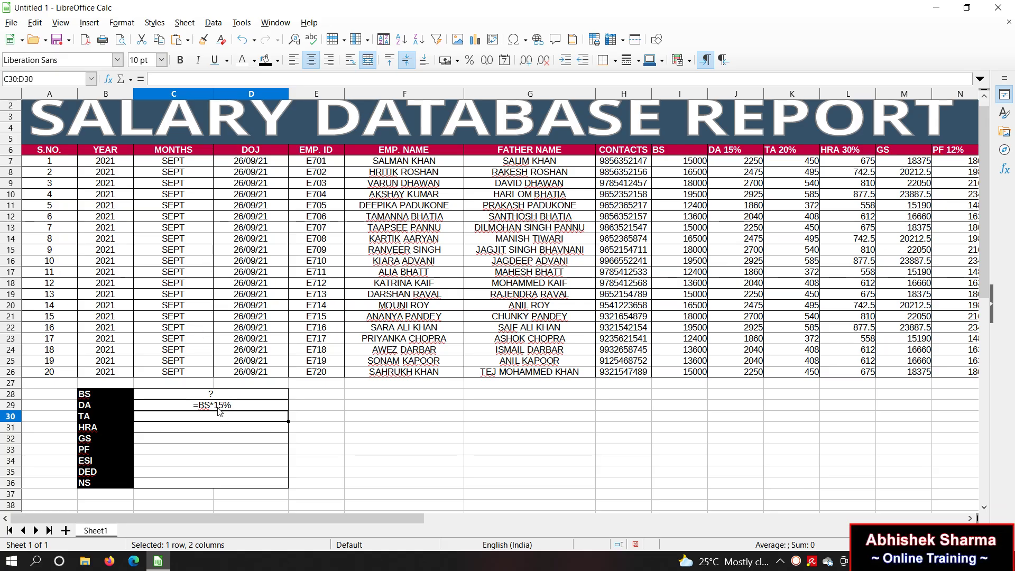
drag(213, 429, 213, 408)
key(ctrl+d)
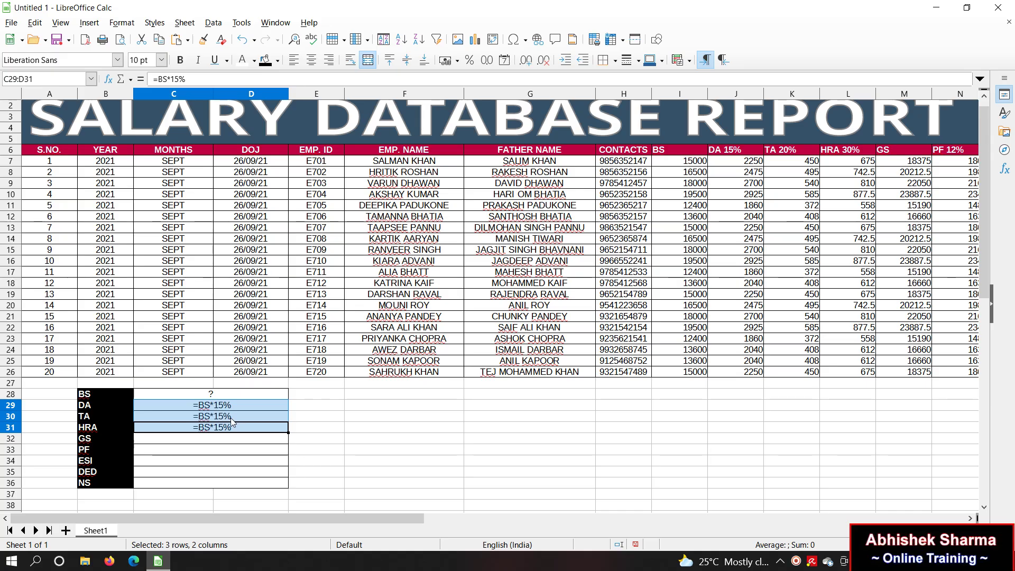
Step: Change the TA entry to =BS*20% and the HRA entry to =BS*30%
click(223, 419)
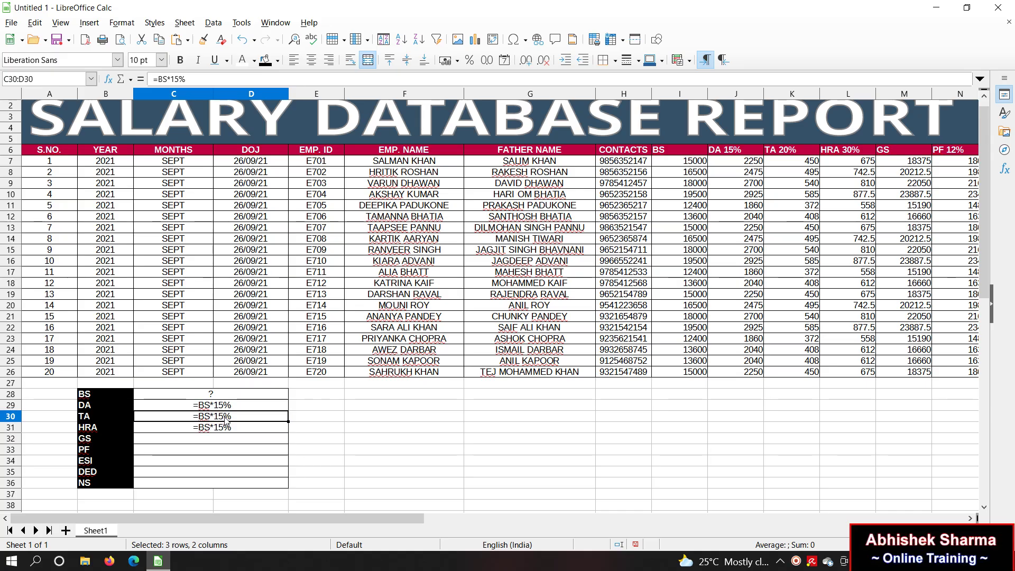
click(180, 78)
key(BackSpace)
key(BackSpace)
text(20)
key(Return)
click(181, 78)
key(Left)
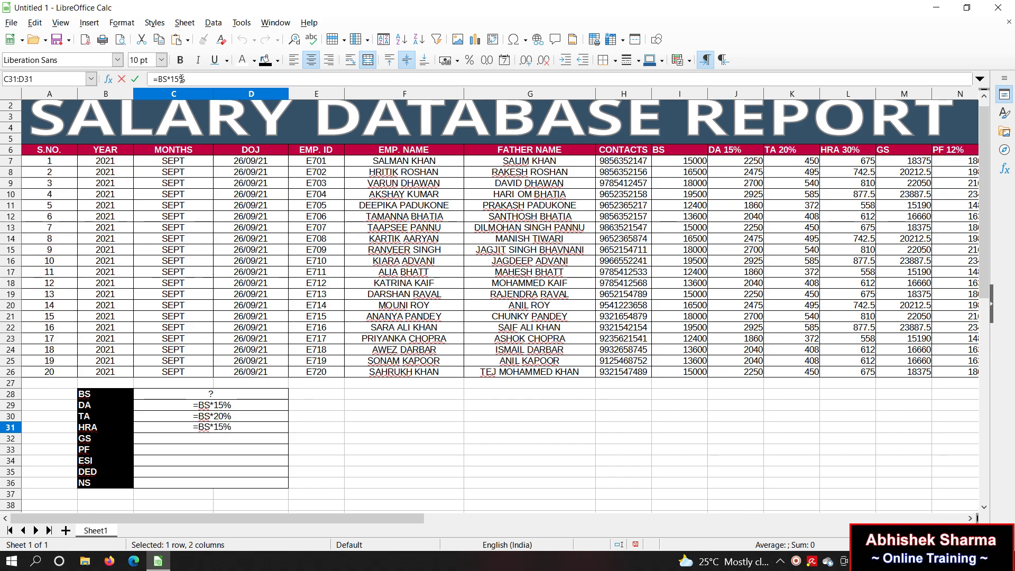
key(BackSpace)
key(BackSpace)
text(30)
key(Return)
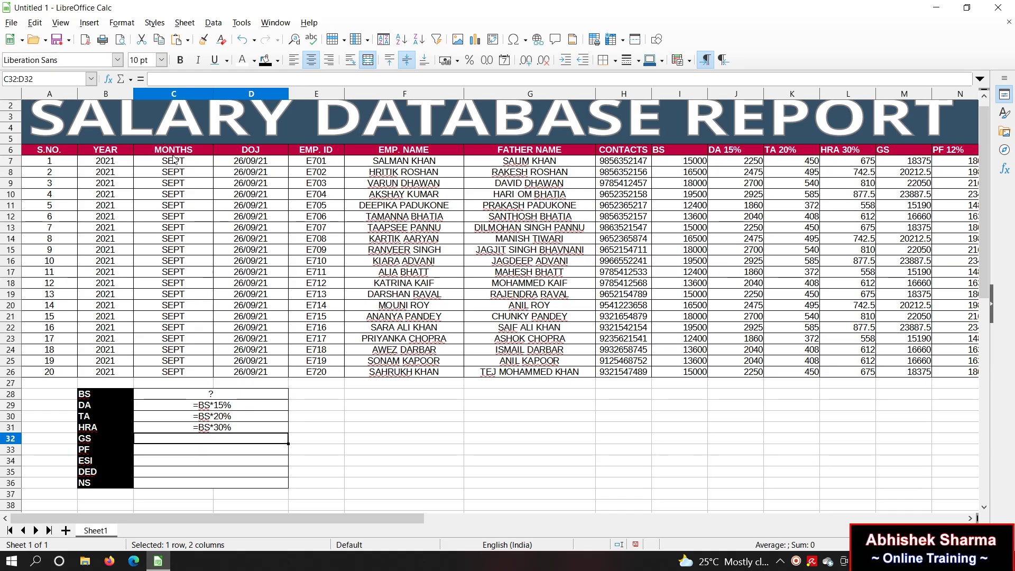
Step: Enter =BS+DA+TA+HRA as the GS entry in C32
key(F2)
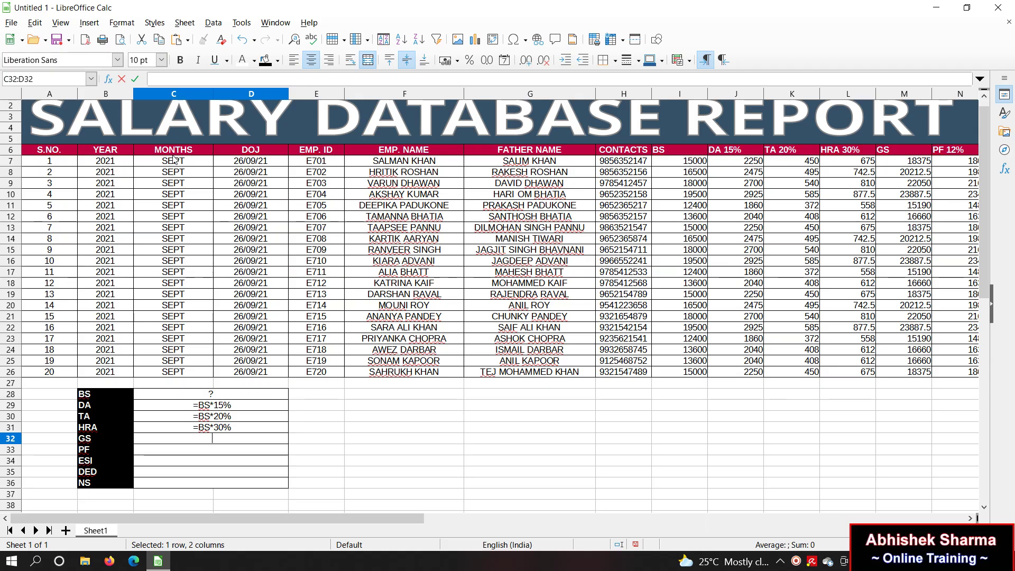
text(=BS+DA+TA+HRA)
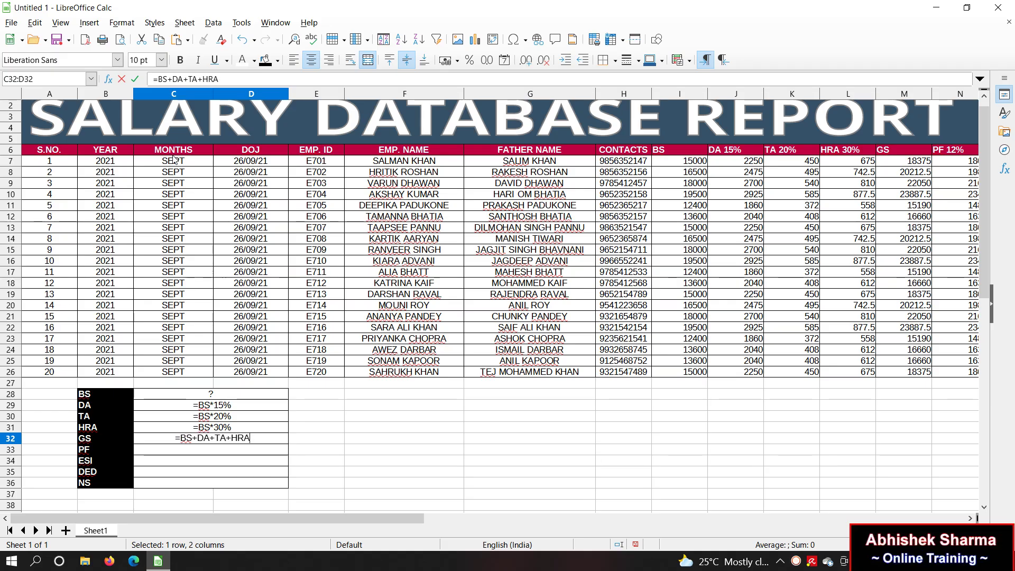
key(Return)
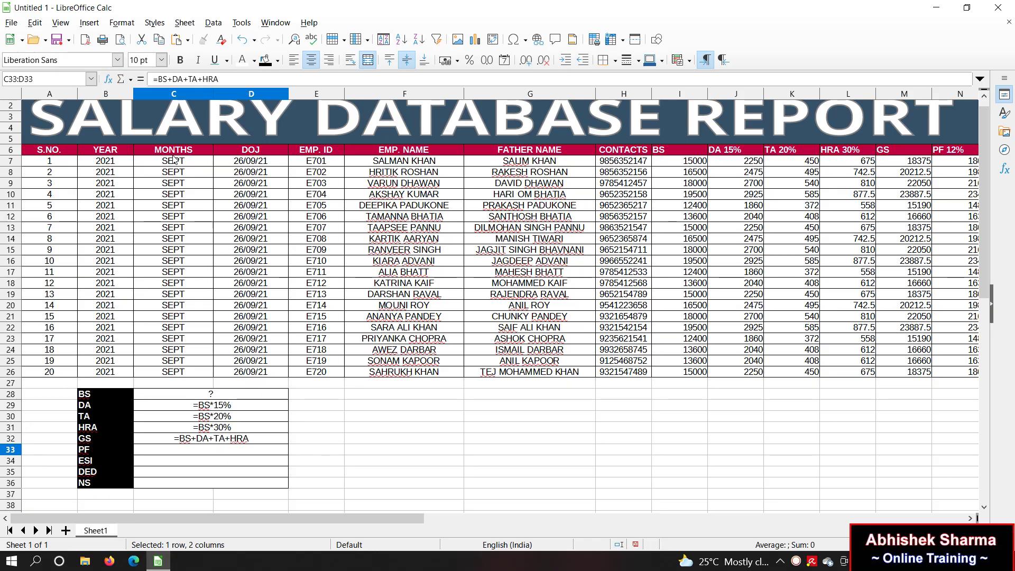
text(=)
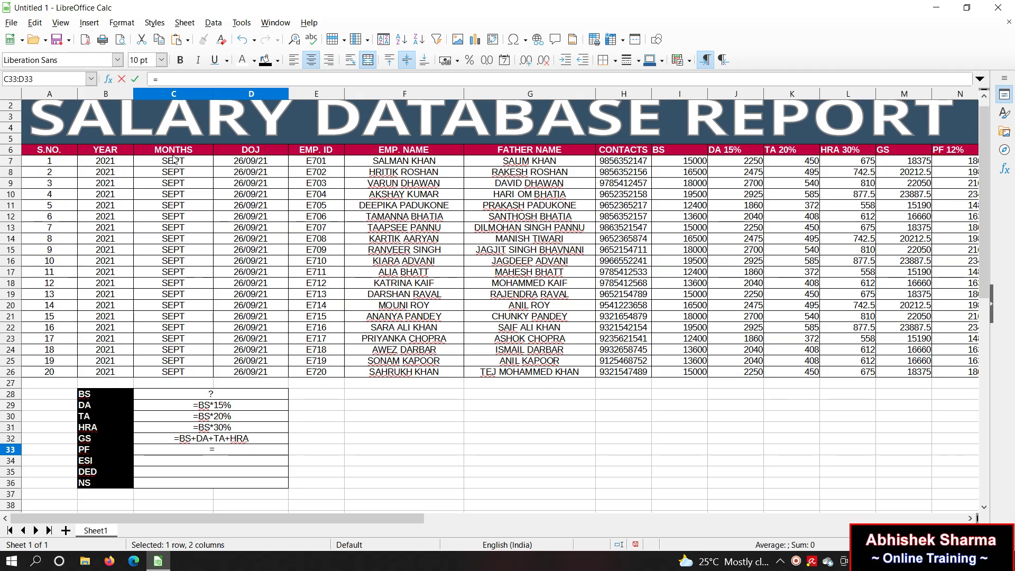
Step: Enter PF as =BS*12% and ESI as =BS*3.2%
text(S*12%)
key(Return)
key(ctrl+d)
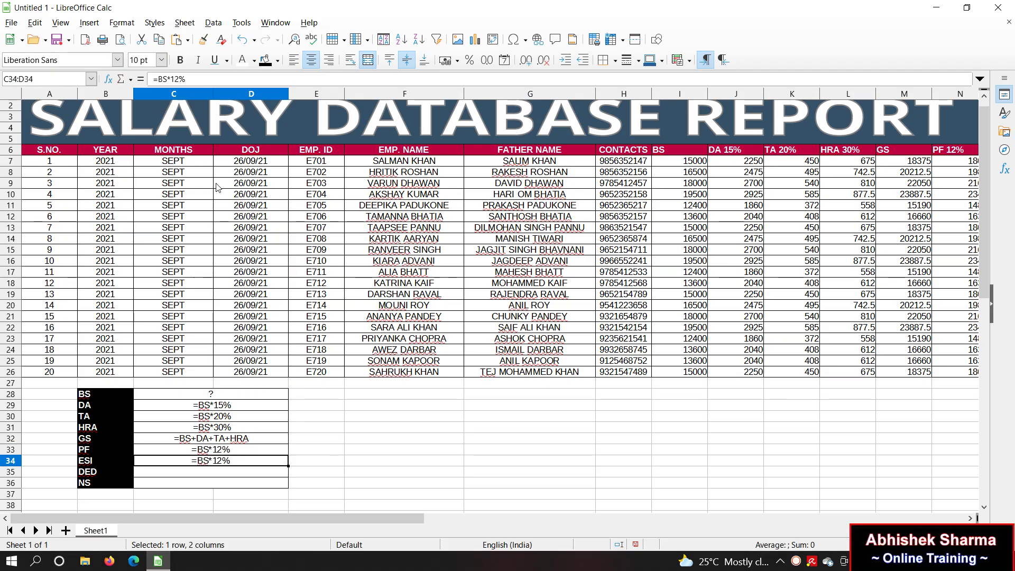
click(180, 81)
key(BackSpace)
key(BackSpace)
text(3.2)
key(Return)
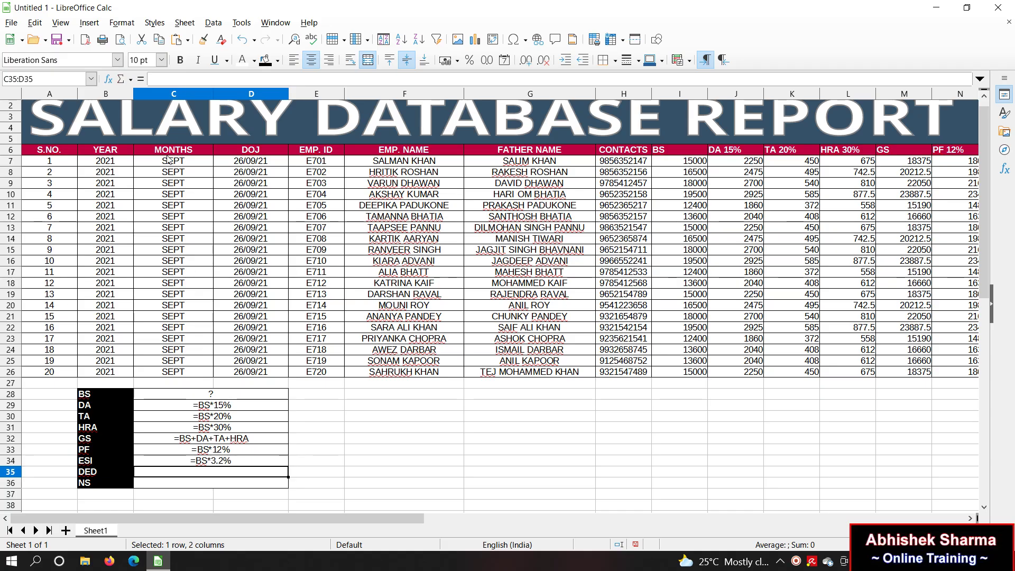
Step: Enter DED as =PF+ESI and NS as =GS-DED
text(=)
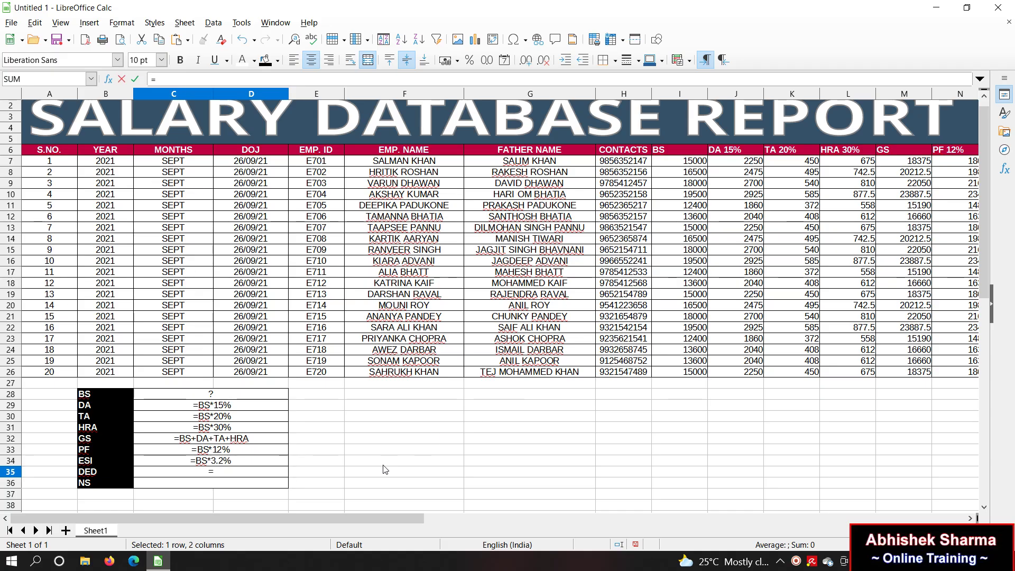
key(BackSpace)
text(=PF+ESI)
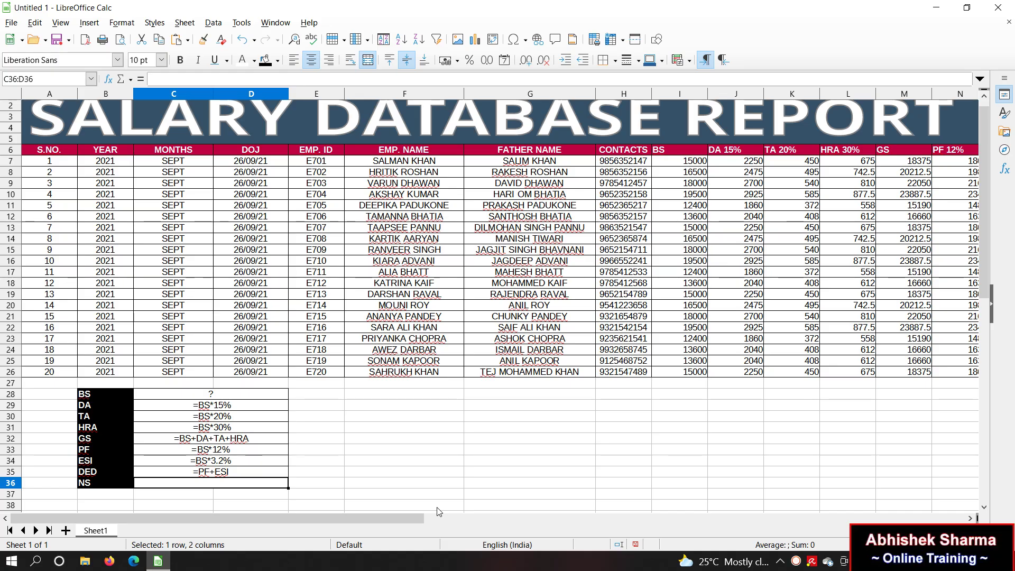
text(=)
key(BackSpace)
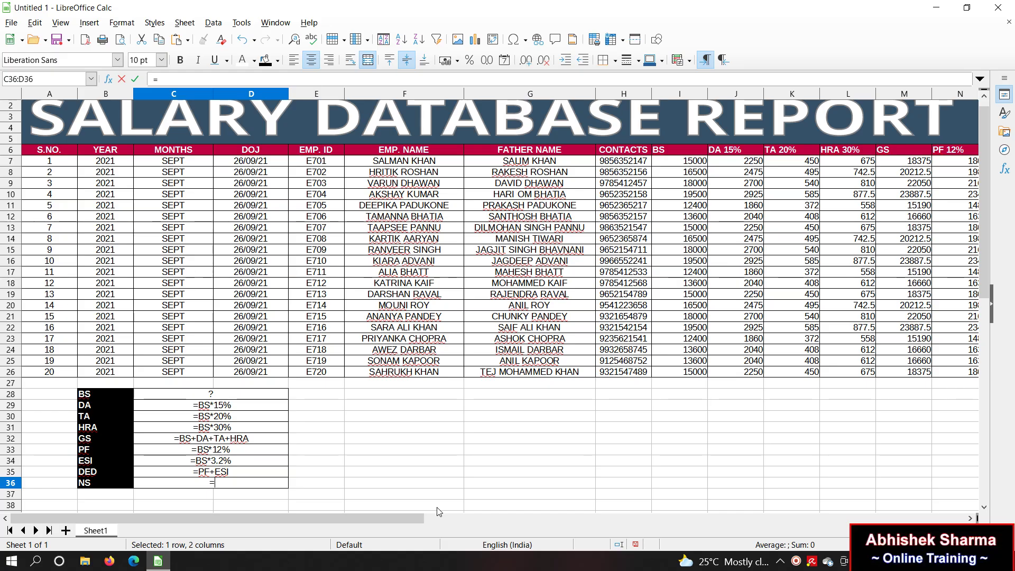
text(GS-DED)
key(Return)
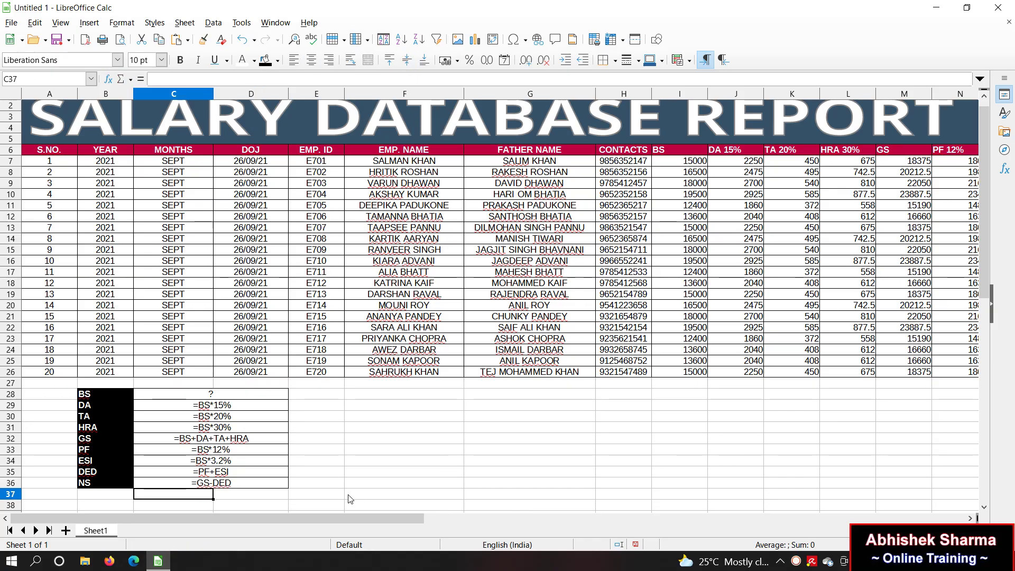
Step: Bold the ? and formula text in the summary value cells C28:D36
drag(165, 394, 170, 483)
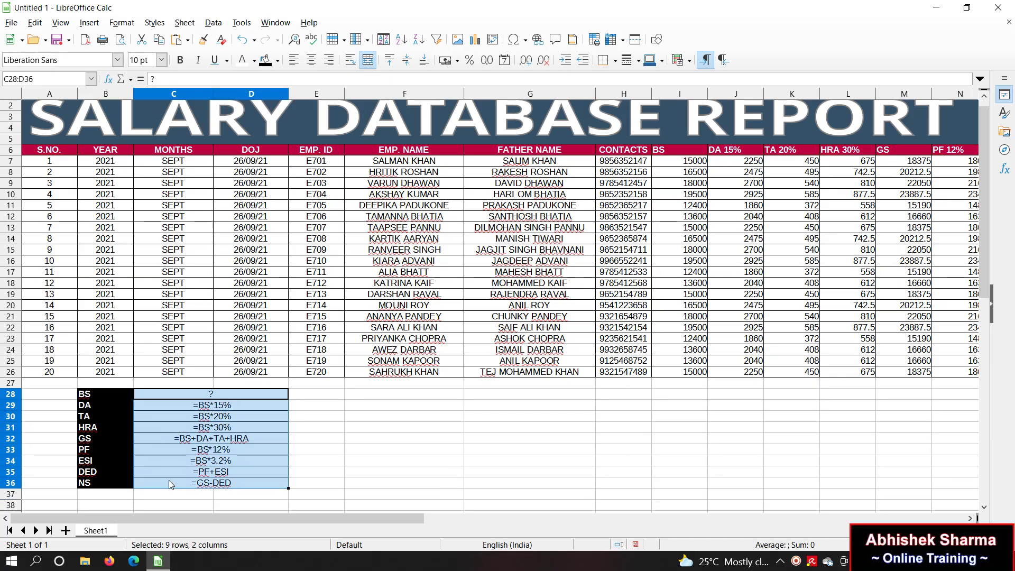
click(180, 60)
click(491, 426)
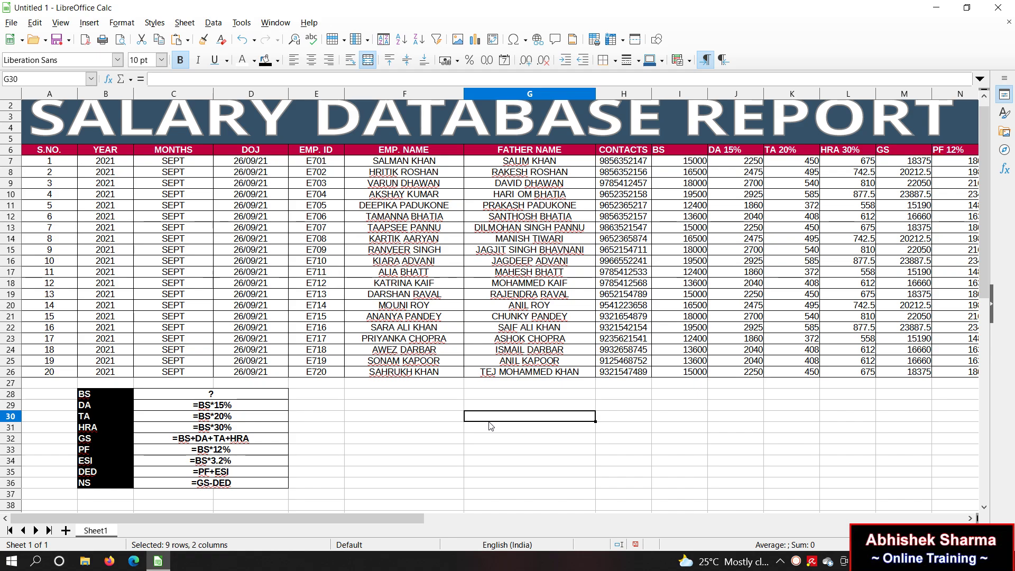
click(444, 471)
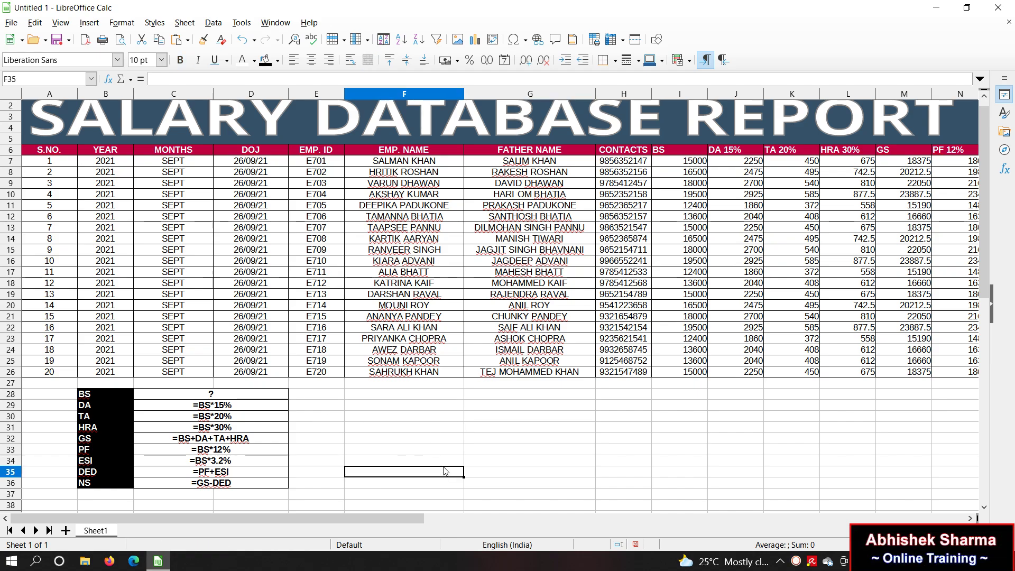
click(402, 438)
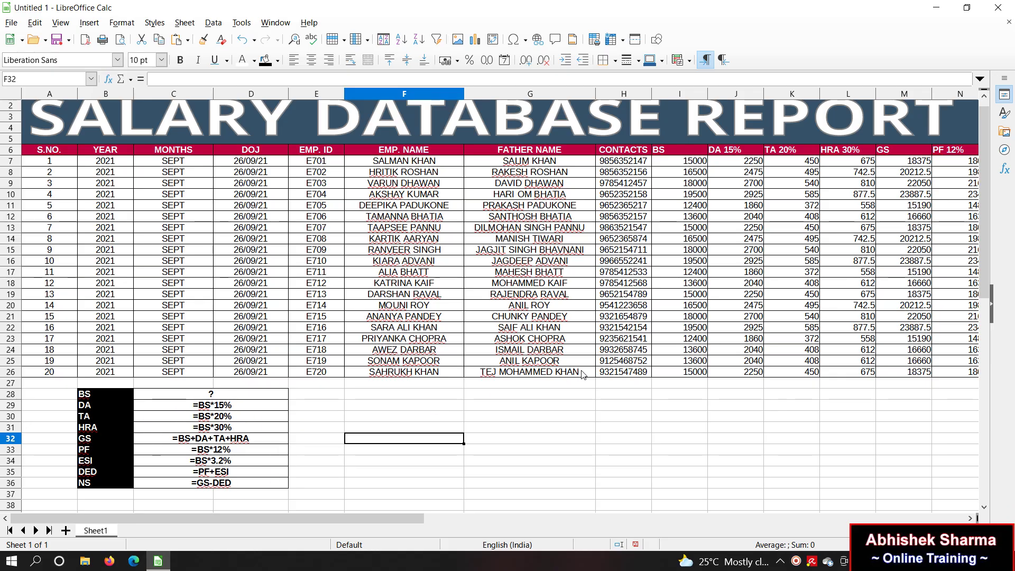
click(696, 437)
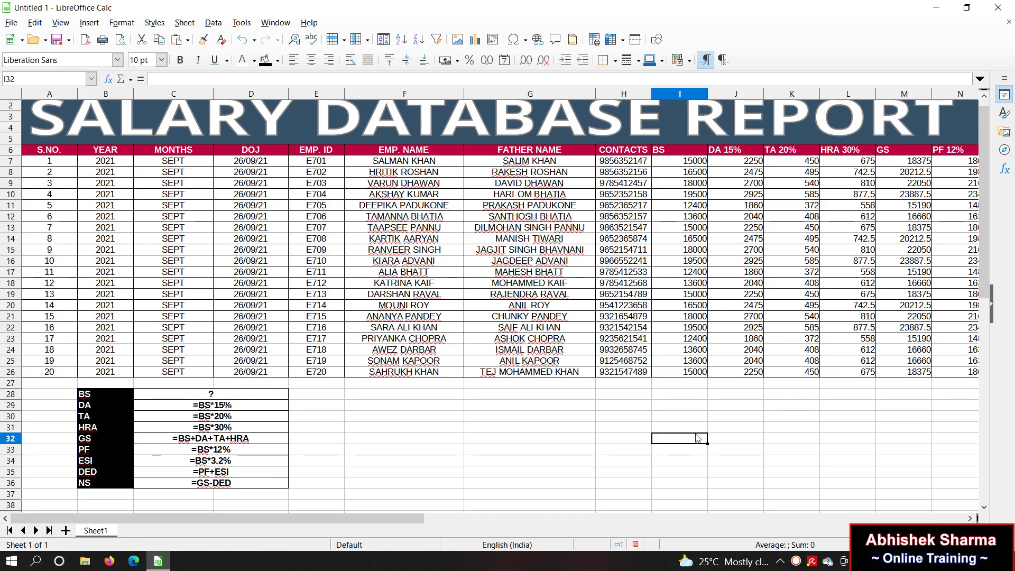
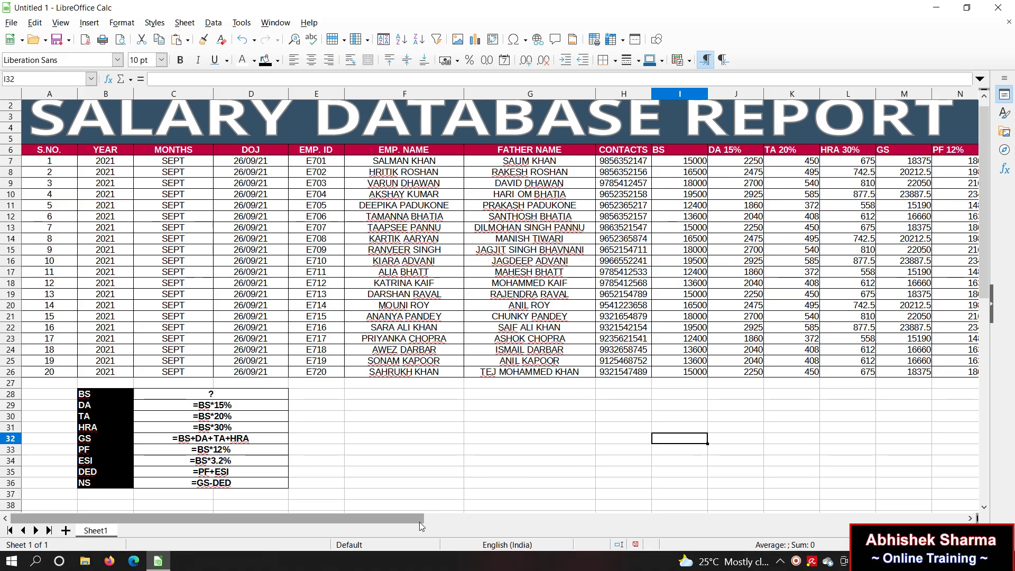
Step: Clear every value in I7:Q26, emptying the BS through NS columns for all employees
drag(443, 521, 451, 521)
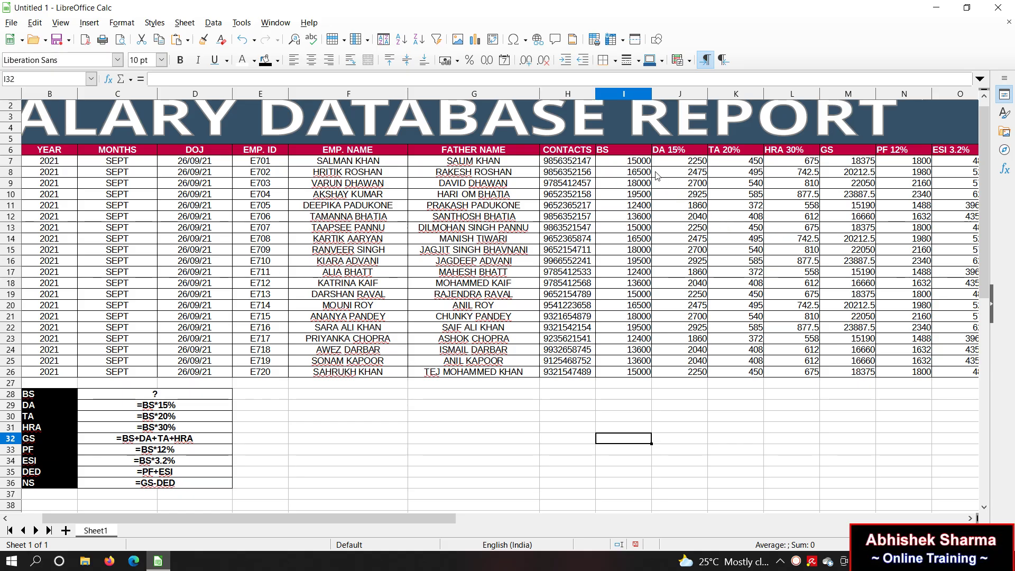
drag(644, 165, 935, 373)
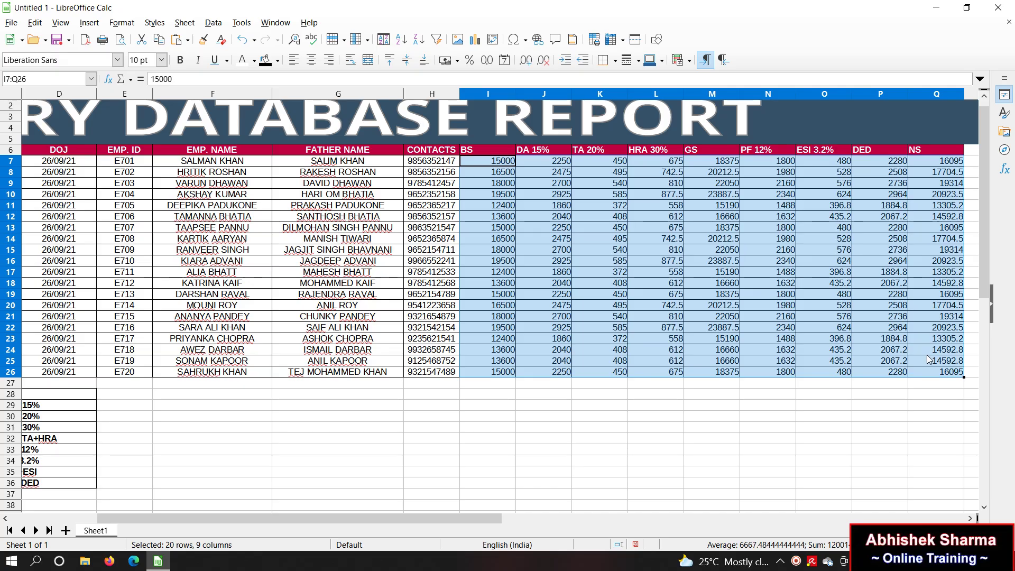
key(Delete)
Step: Enter the first employee's DA formula as 15% of BS
click(725, 444)
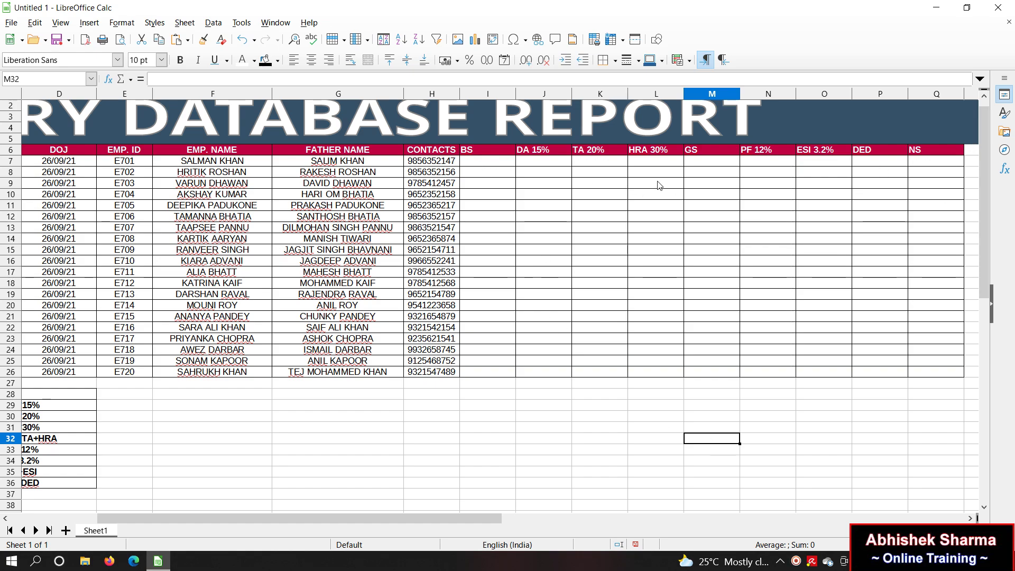
click(495, 163)
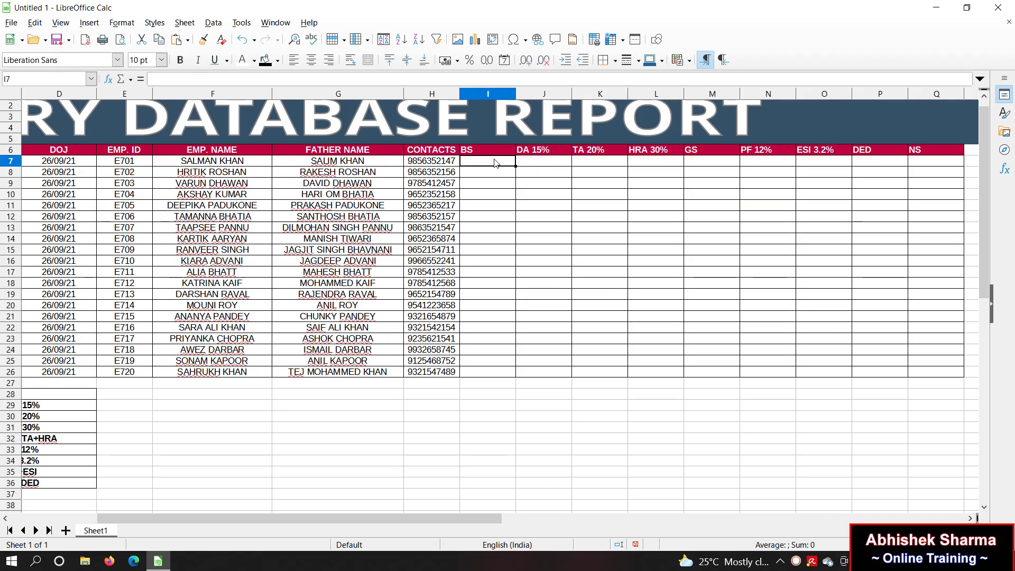
click(563, 163)
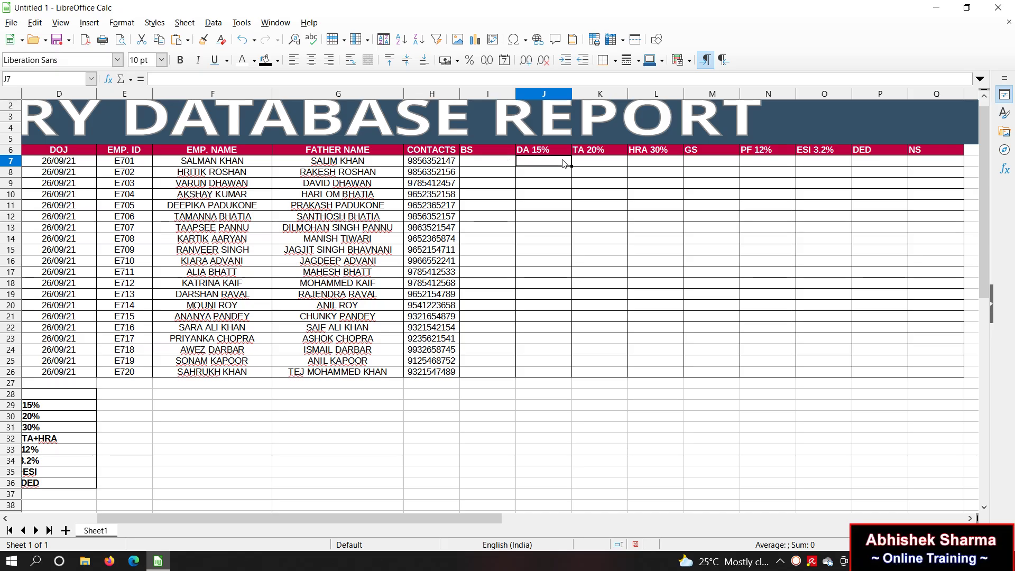
text(=)
click(501, 166)
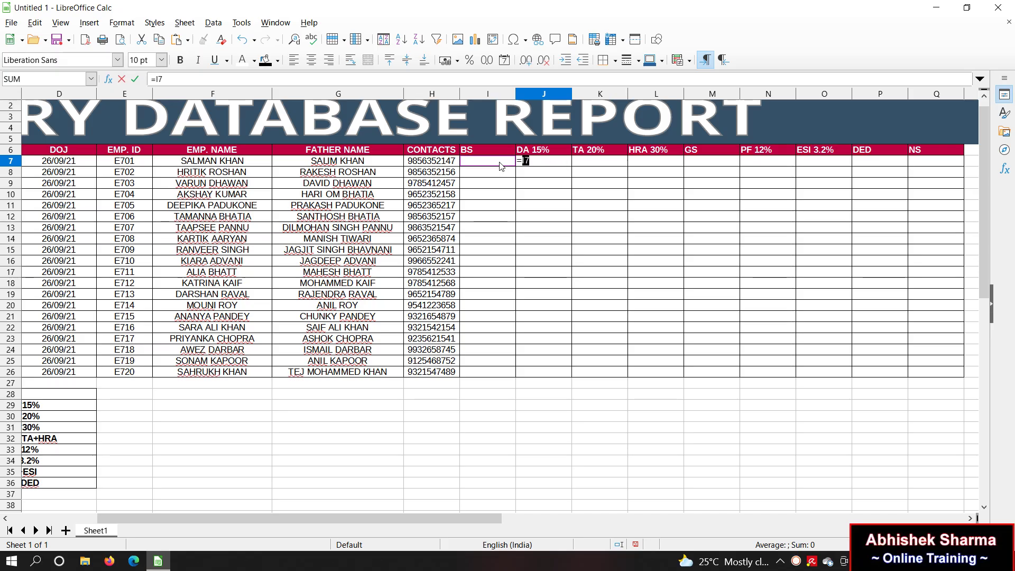
key(Right)
text(*15%)
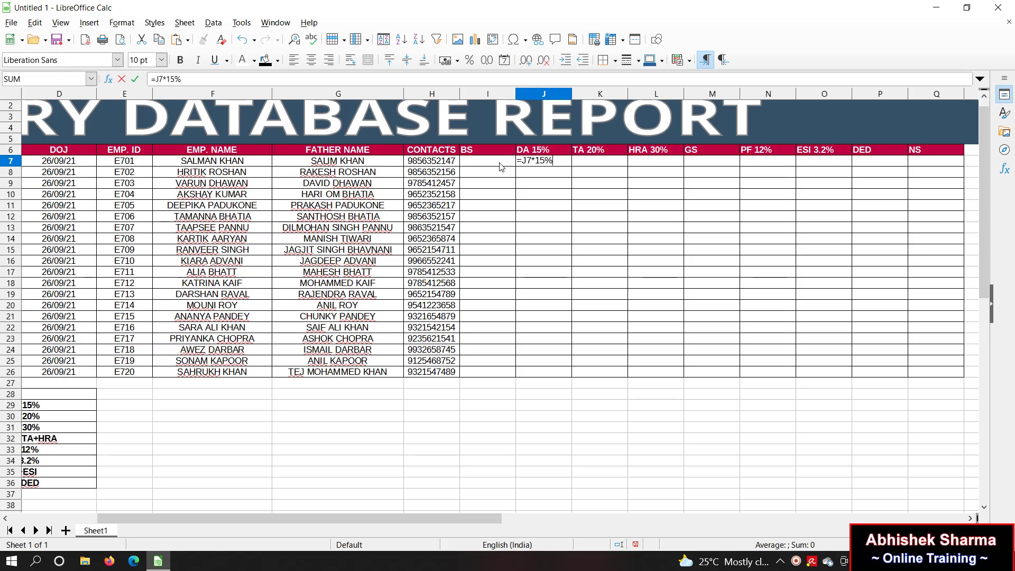
key(Return)
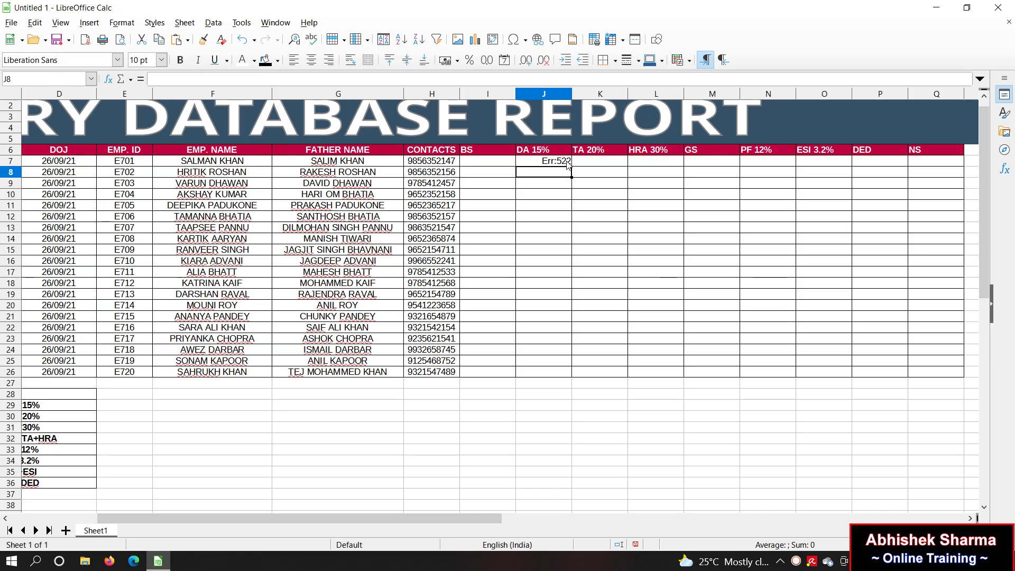
Step: Enter the first employee's TA formula as 20% of BS
click(601, 165)
text(=)
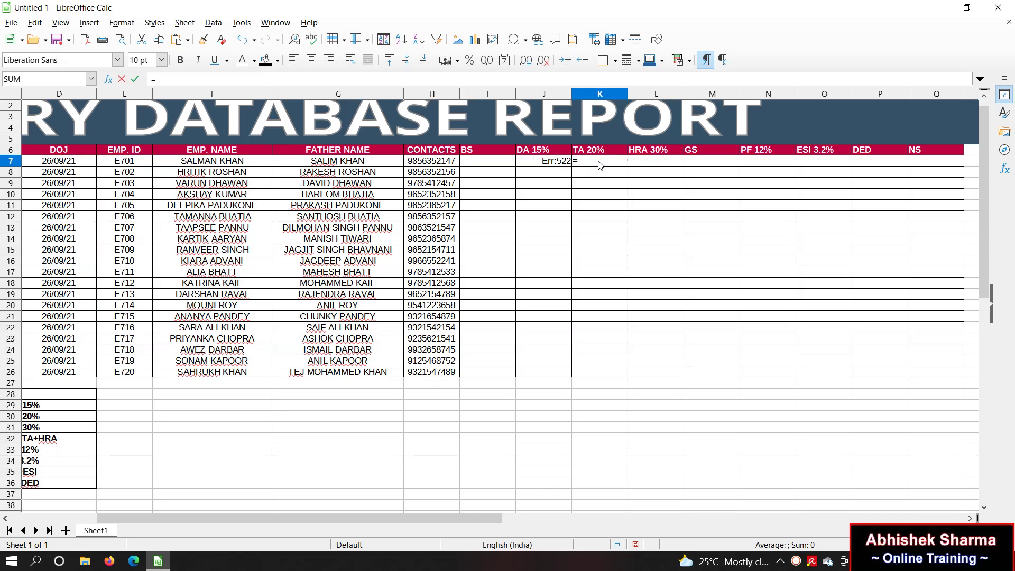
click(491, 162)
key(Right)
text(*20%)
key(Return)
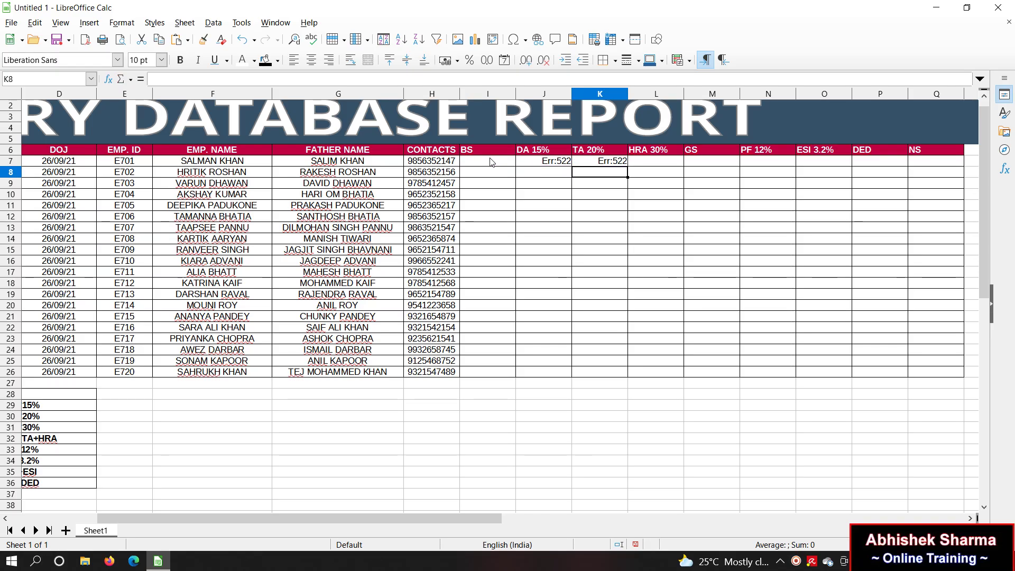
Step: Try an HRA formula of BS times 30 in the first employee's HRA cell
click(662, 160)
text(=)
key(Left)
key(Left)
key(Left)
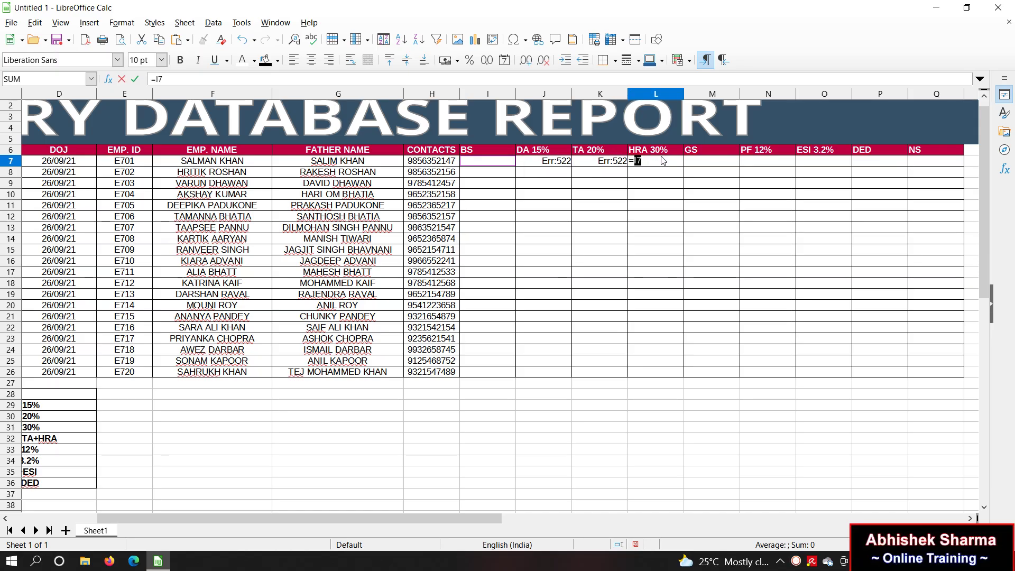
key(Right)
key(Left)
text(*30)
key(Return)
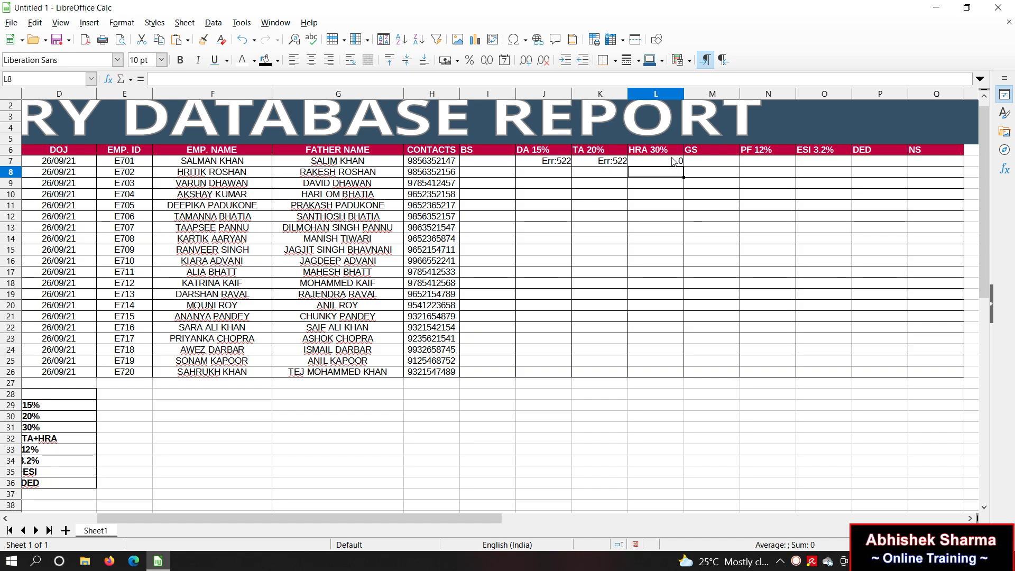
Step: Redo the first employee's HRA as =I7*30%
click(672, 162)
text(=)
click(506, 165)
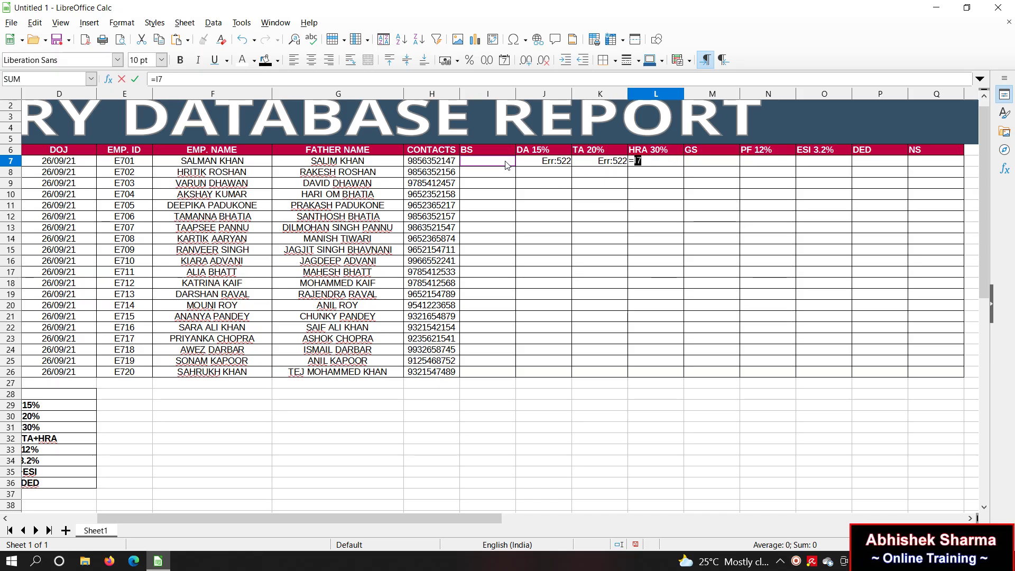
key(Right)
click(506, 165)
text(*30%)
key(Return)
Step: Inspect the Err:522 TA formula, then clear the first employee's DA and TA cells
click(609, 161)
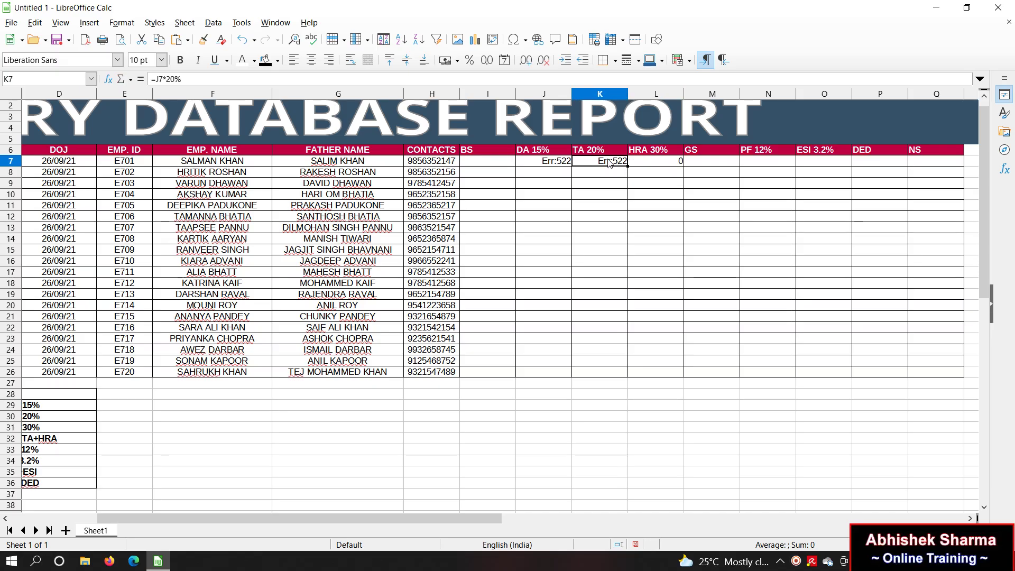
double_click(609, 162)
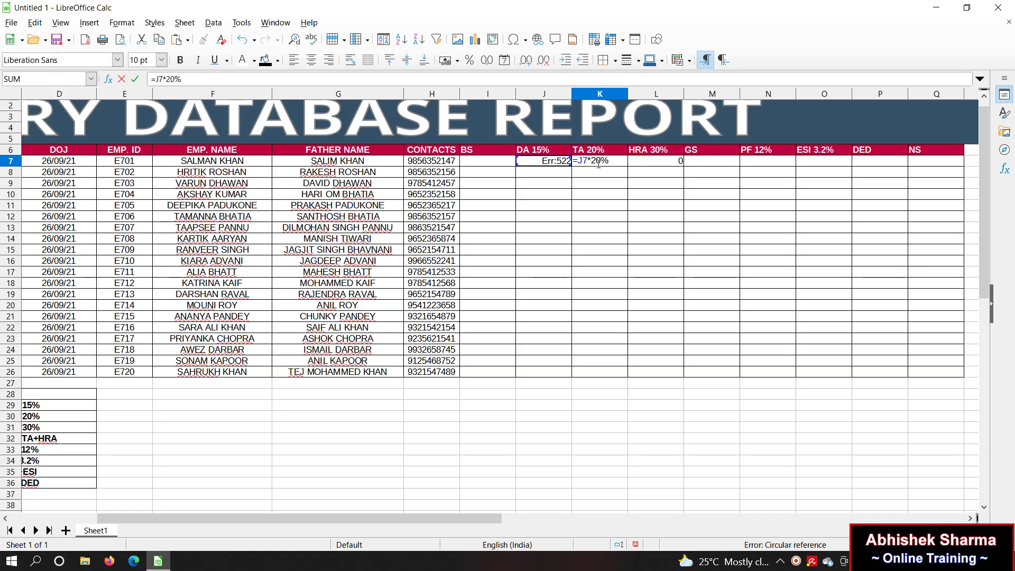
drag(613, 161, 531, 172)
key(Escape)
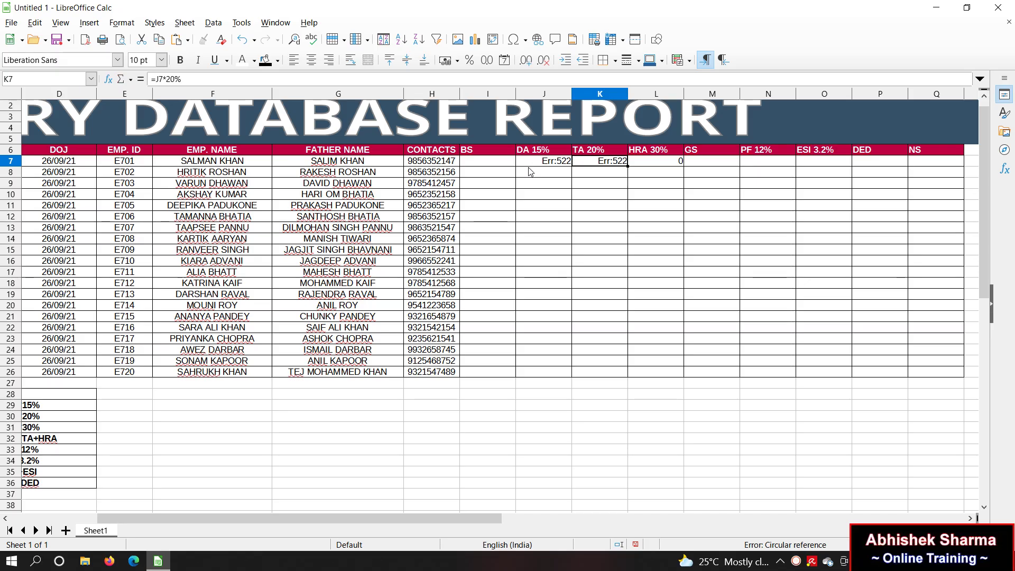
click(553, 169)
drag(547, 160, 611, 156)
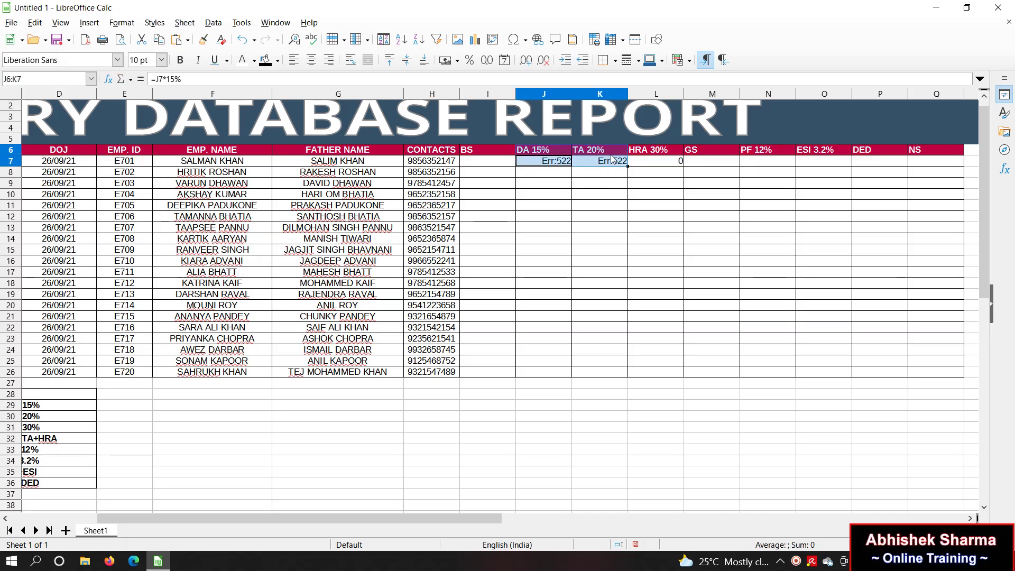
click(612, 158)
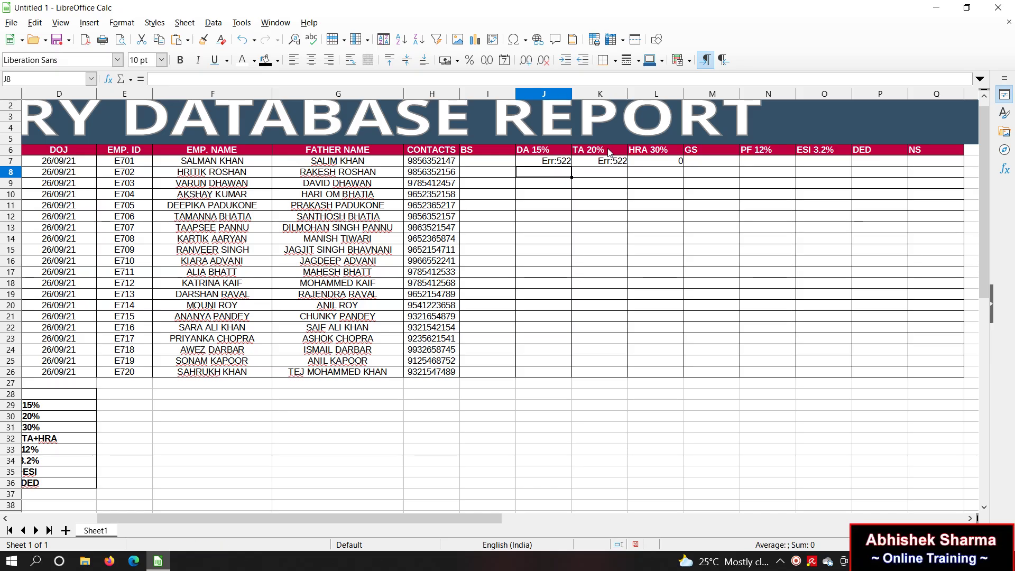
mouse_move(564, 163)
mouse_down()
mouse_move(588, 167)
mouse_move(553, 162)
mouse_up()
key(Delete)
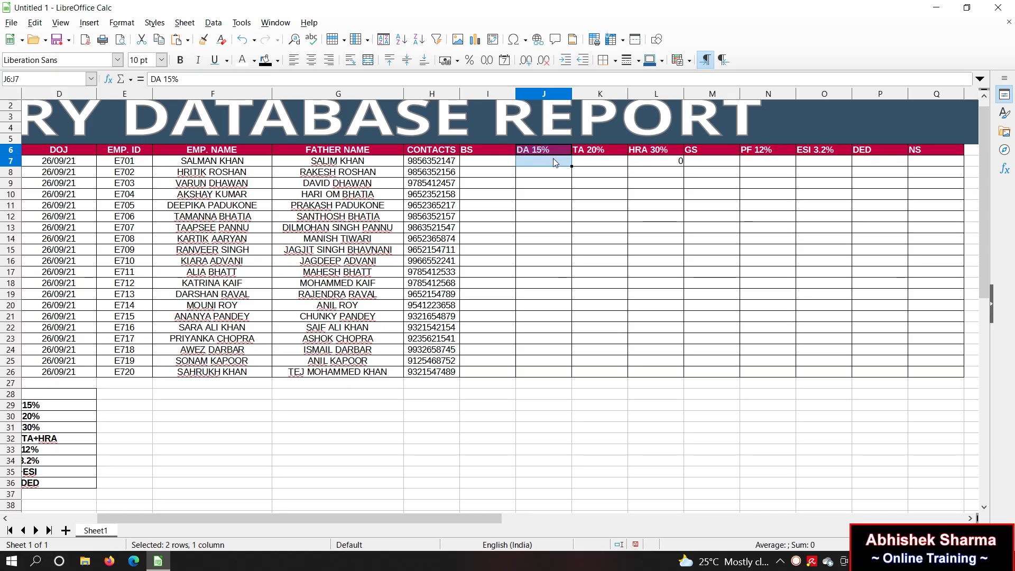
Step: Re-enter the first employee's DA and TA formulas based on BS
click(556, 167)
text(=)
click(472, 166)
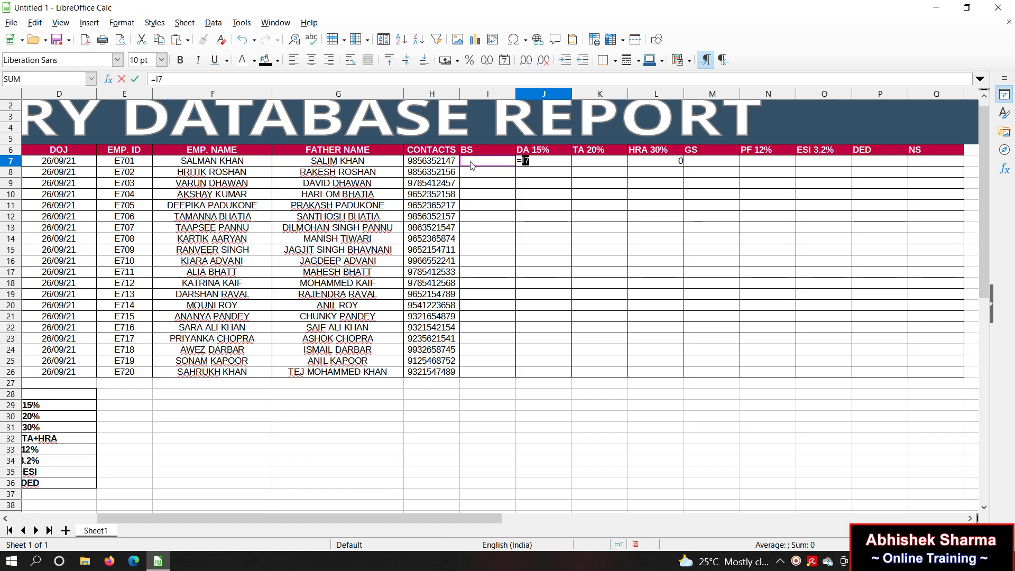
text(*)
key(Return)
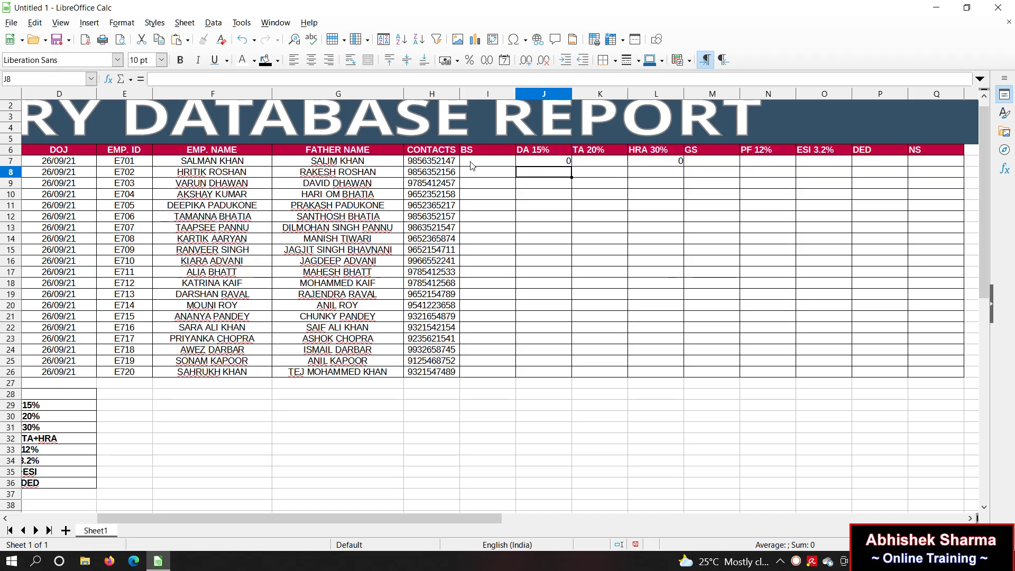
click(589, 164)
text(=)
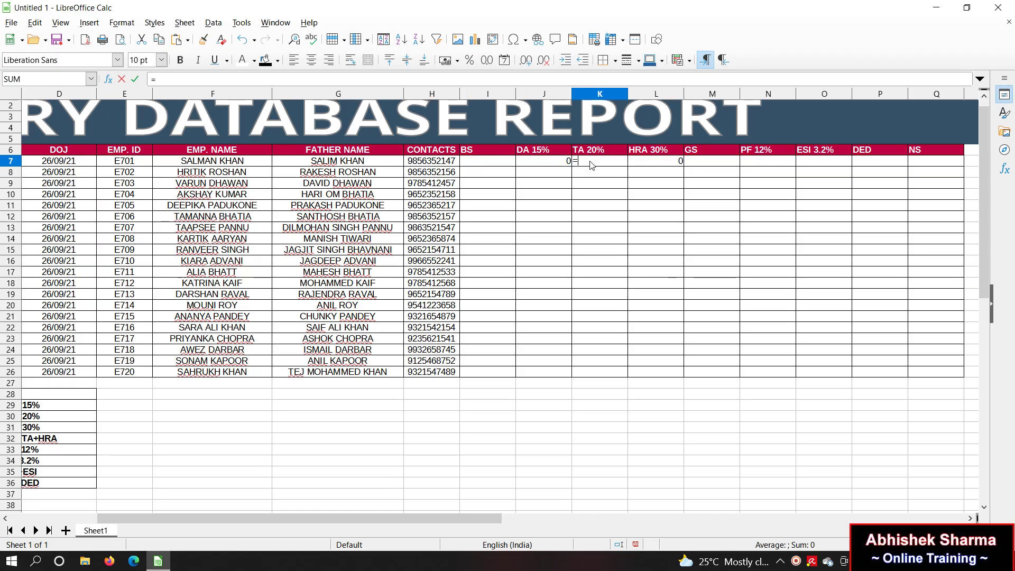
click(506, 165)
text(*20)
key(Return)
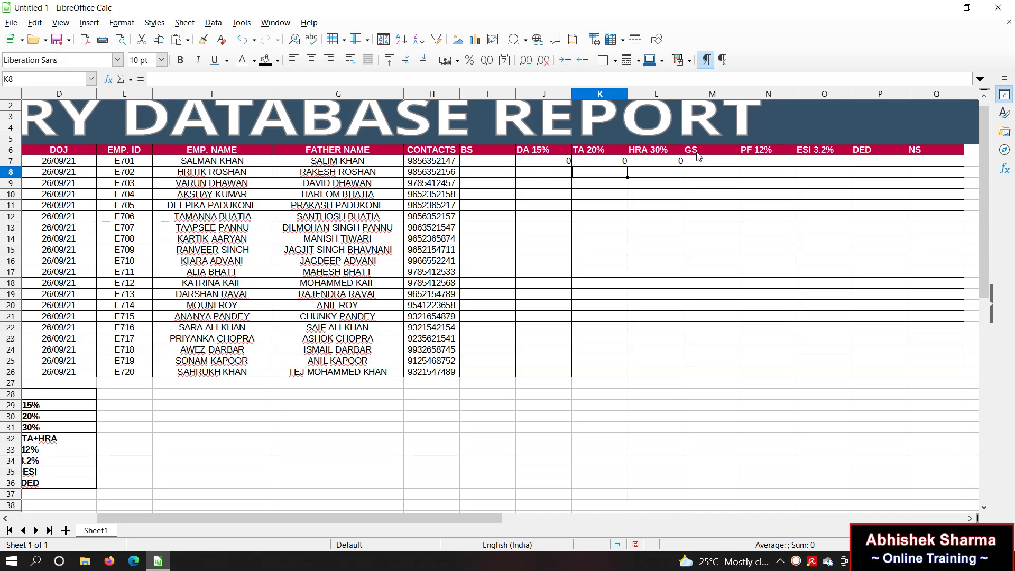
Step: Enter GS as BS + DA + TA + HRA for the first employee
click(704, 162)
text(=)
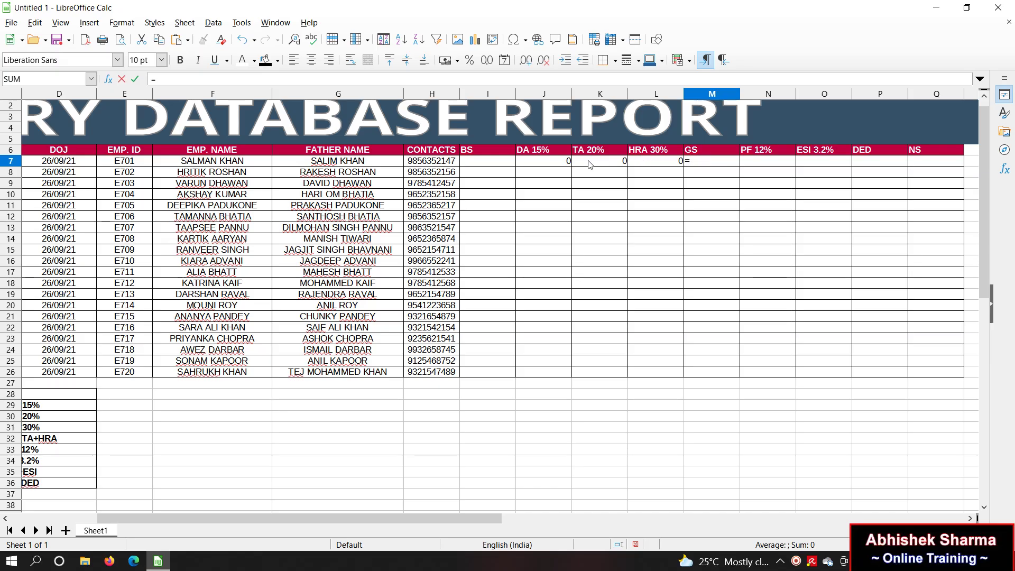
click(508, 166)
text(+)
click(526, 164)
text(+)
click(595, 163)
text(+)
click(663, 162)
key(Return)
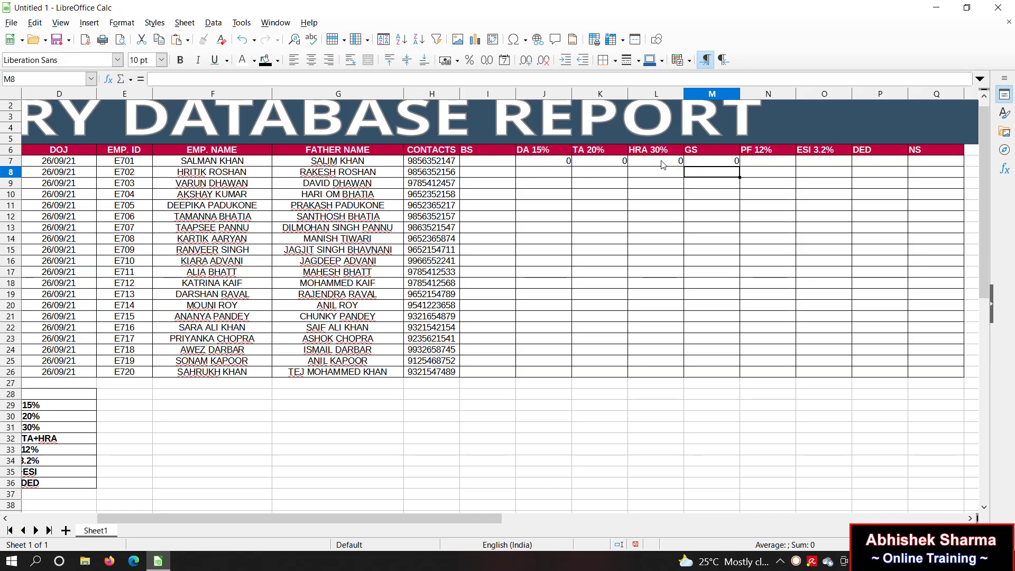
Step: Enter the first employee's PF and ESI formulas from BS, with ESI as =I7*3.2
click(786, 166)
text(=)
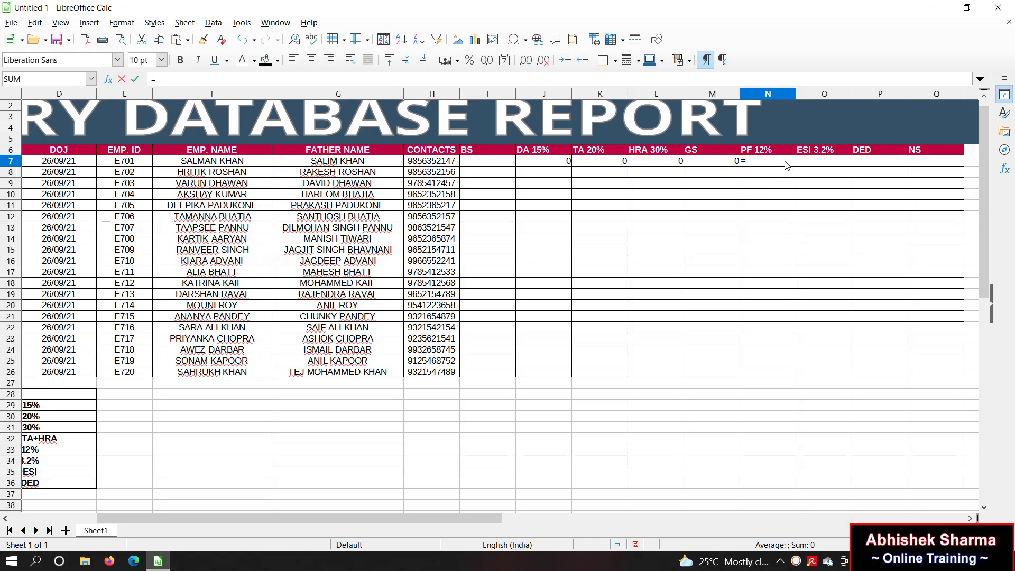
click(509, 164)
text(*)
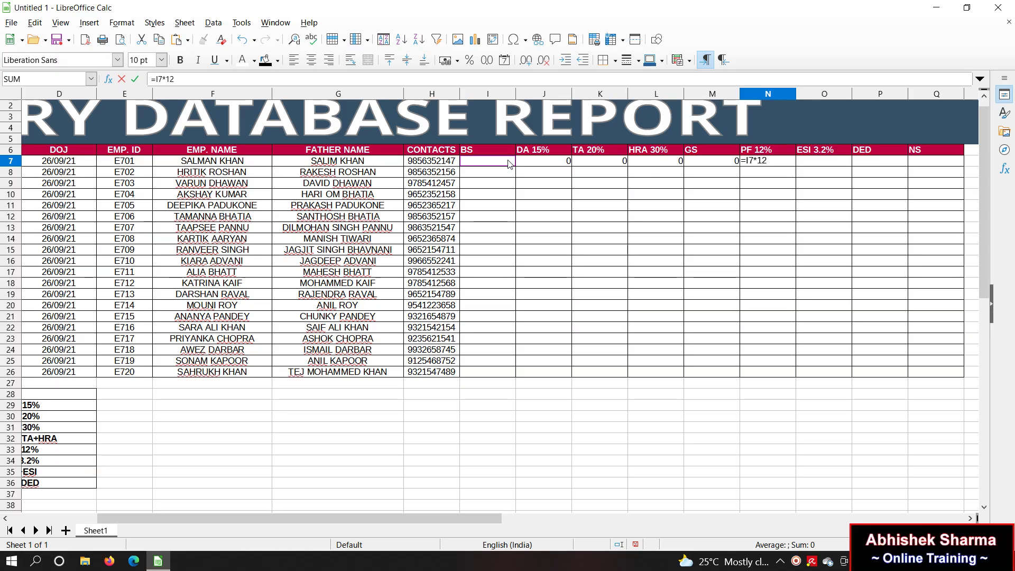
key(Return)
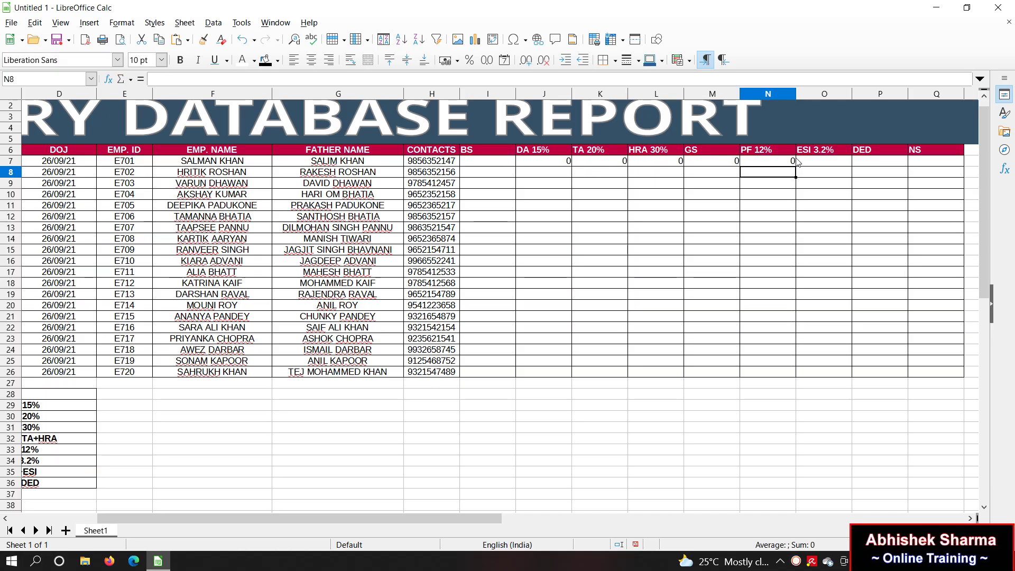
click(799, 161)
text(=)
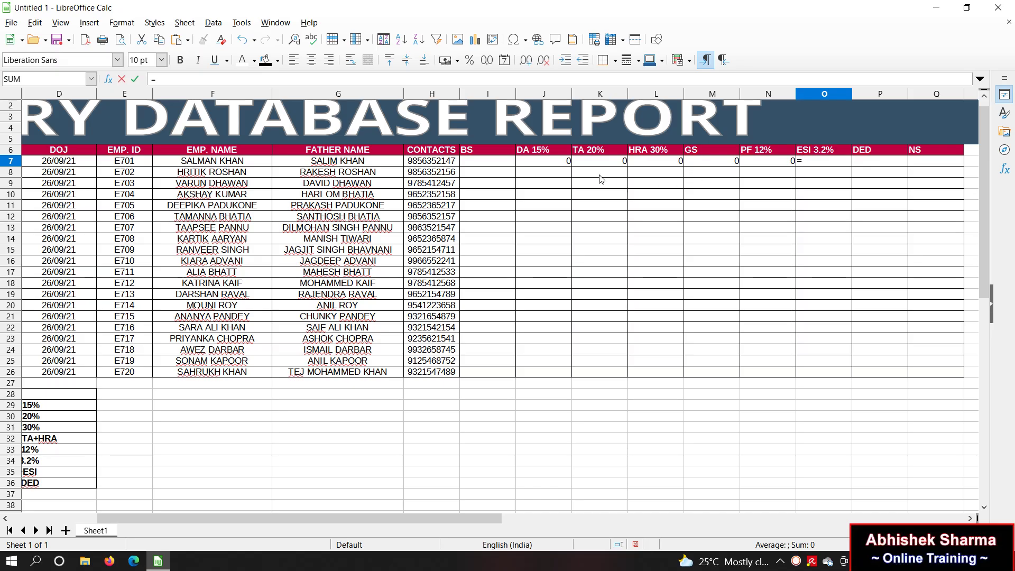
click(488, 162)
text(*)
key(Return)
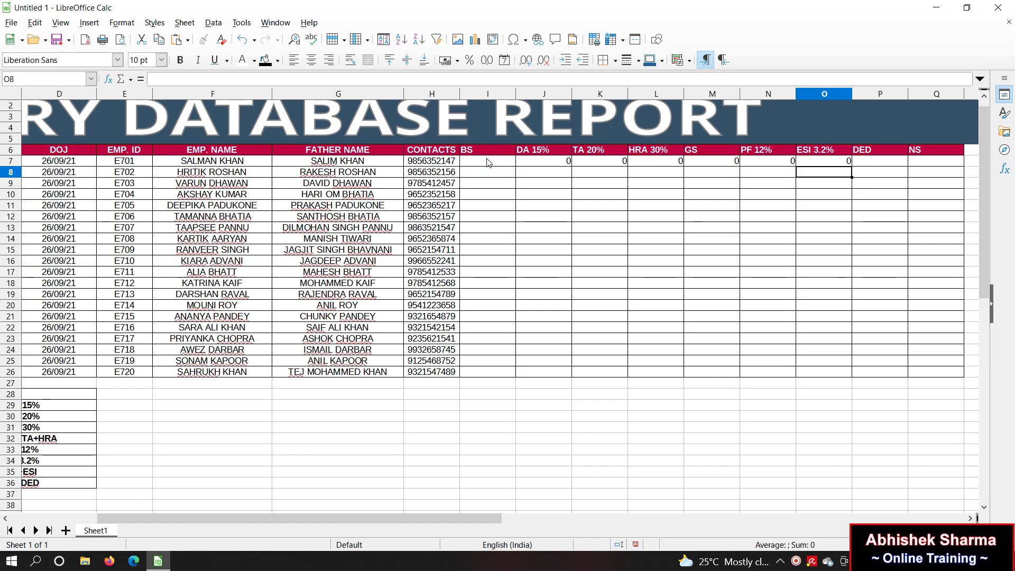
Step: Enter DED as =N7+O7 and NS as =M7-P7
click(898, 161)
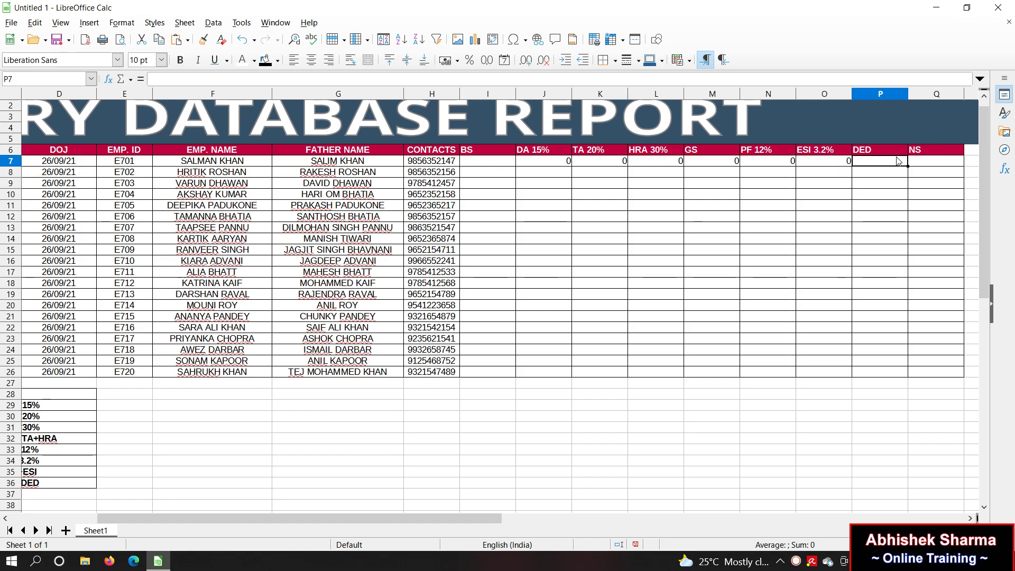
text(=)
click(780, 162)
text(+)
click(828, 163)
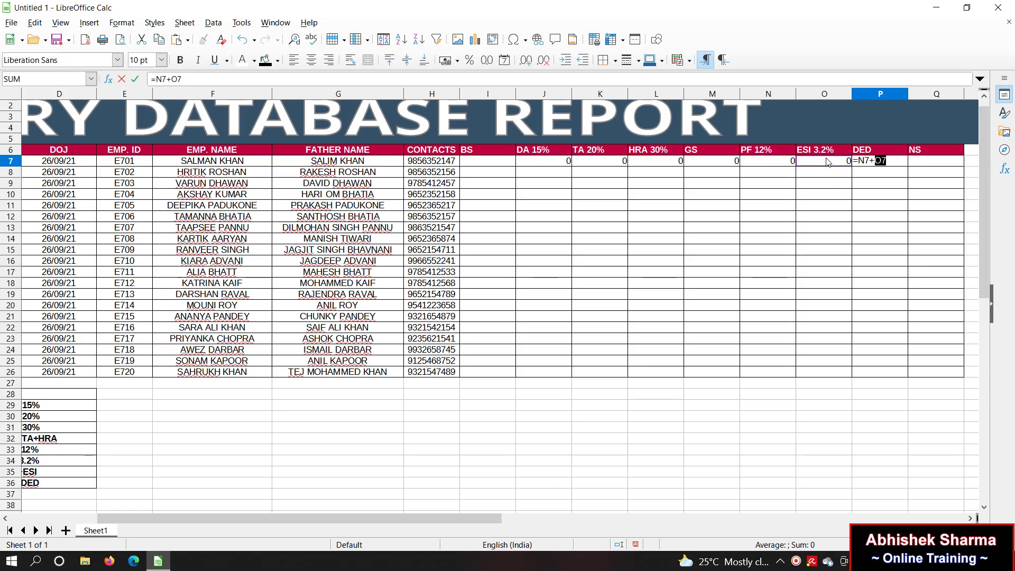
key(Return)
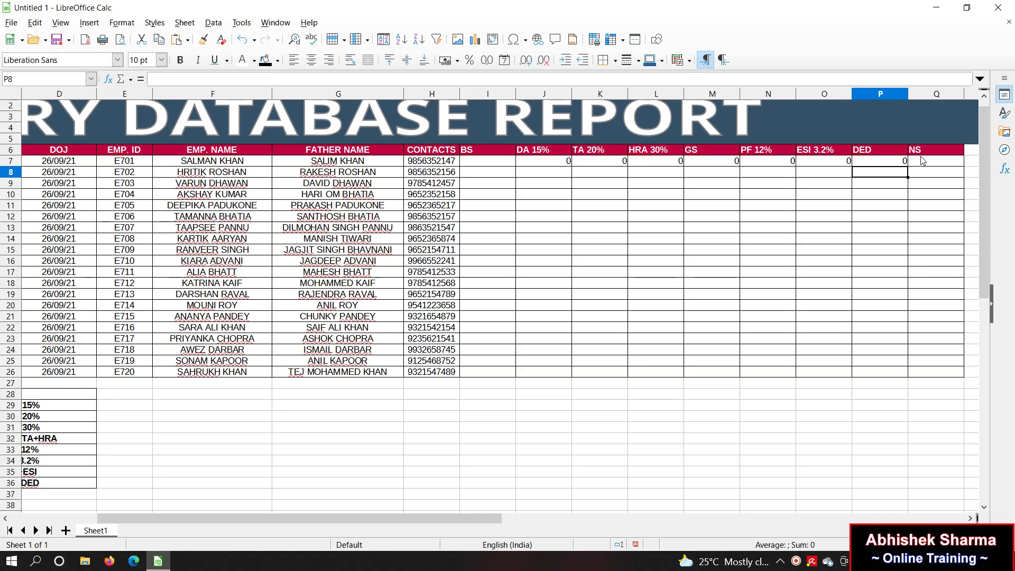
click(920, 161)
text(=)
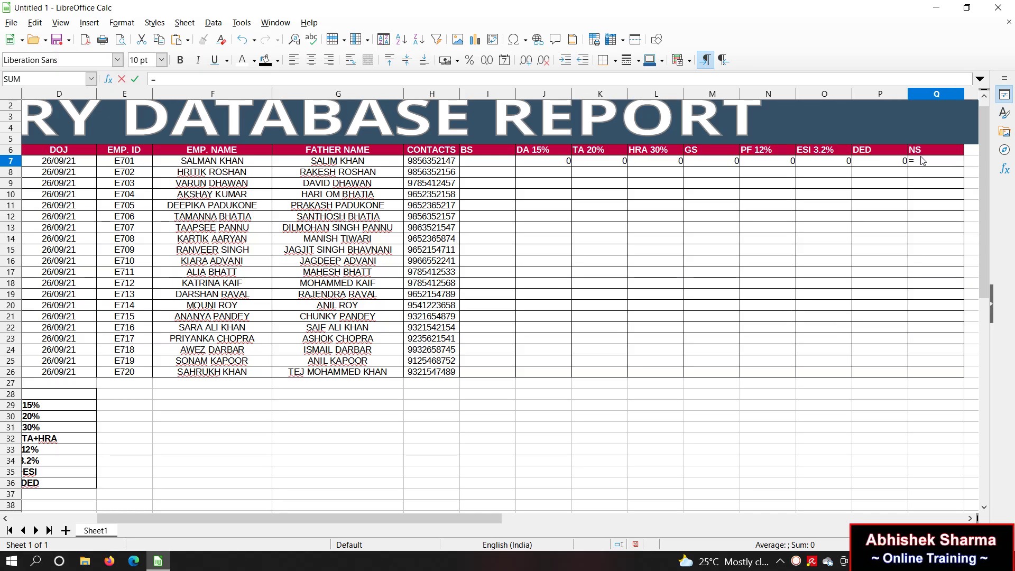
click(706, 164)
text(-)
click(866, 161)
key(Return)
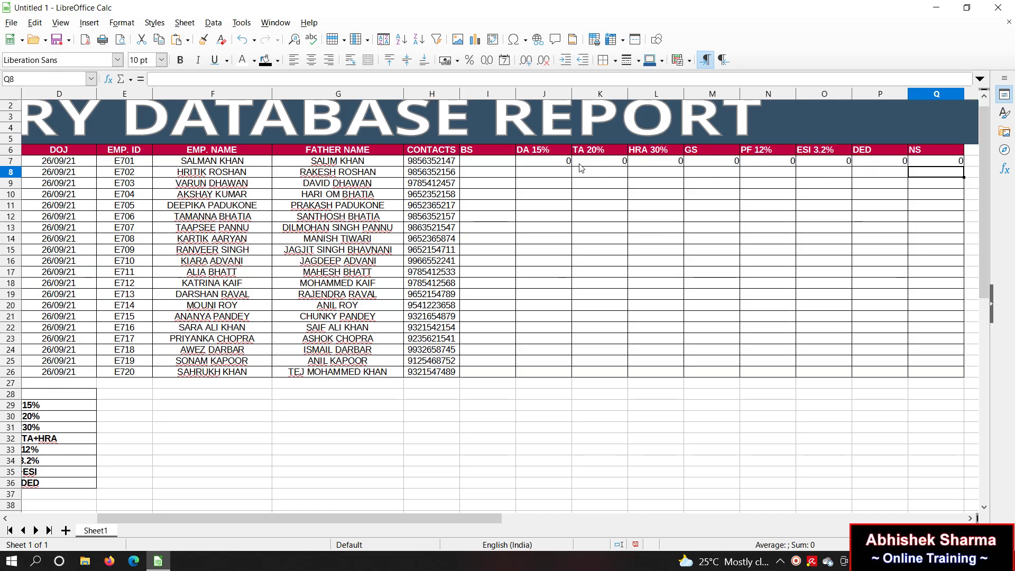
Step: Fill the J7:Q7 formulas down to row 26 and enter BS 15000, 12500, 13600, 14500, 15000, 16800 in I7:I12
drag(563, 161, 948, 381)
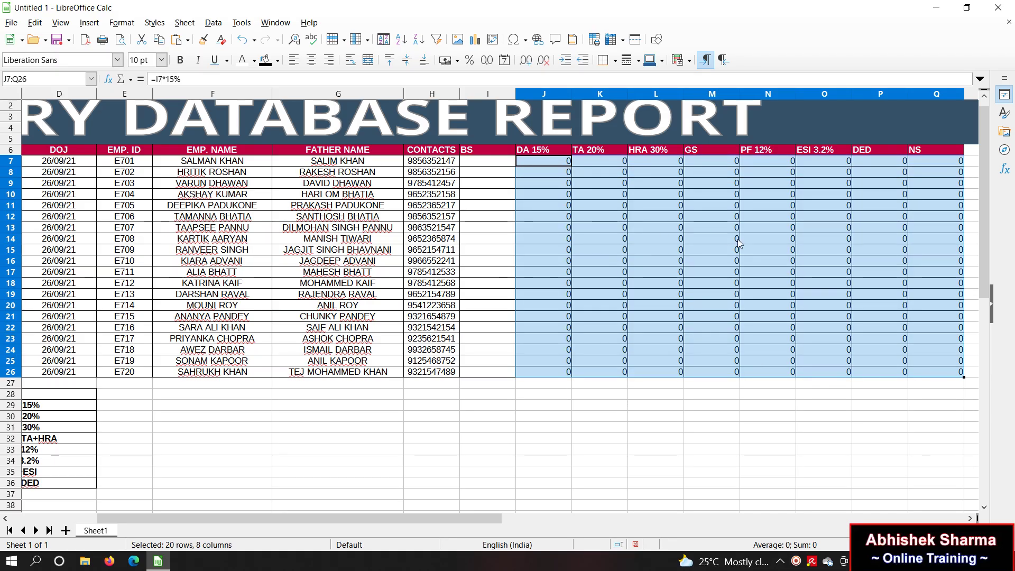
click(705, 341)
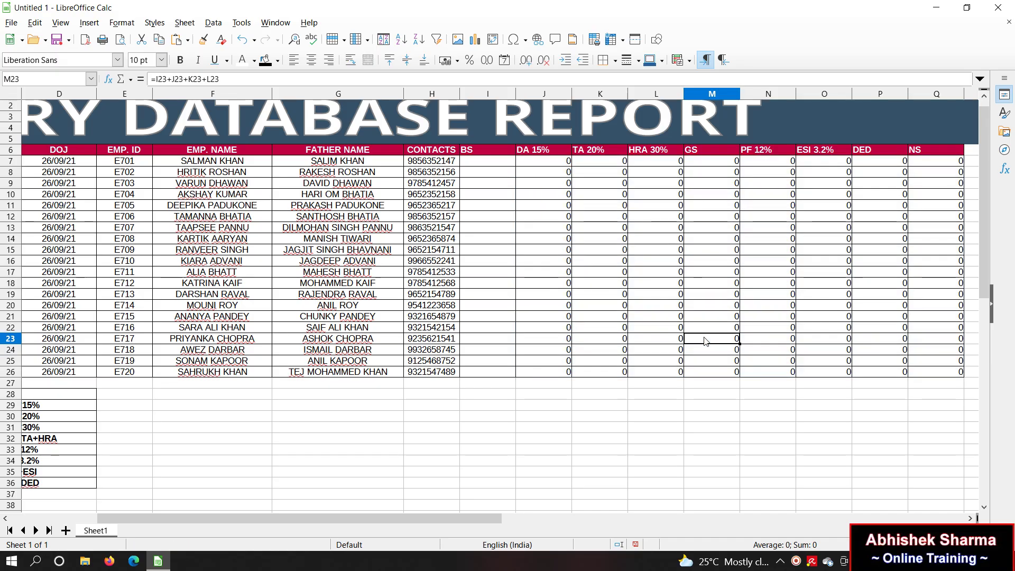
click(491, 164)
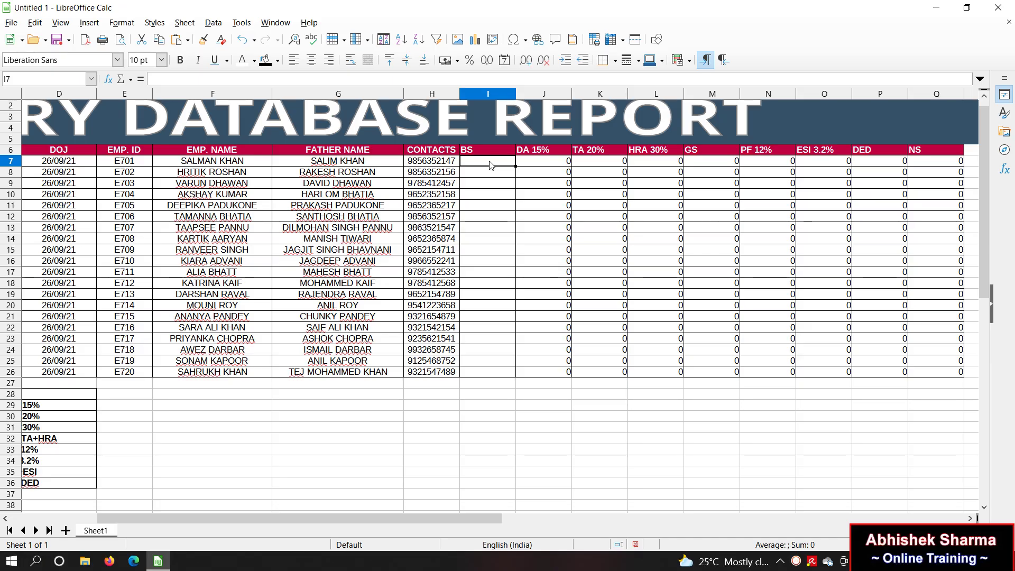
text(15000)
key(Return)
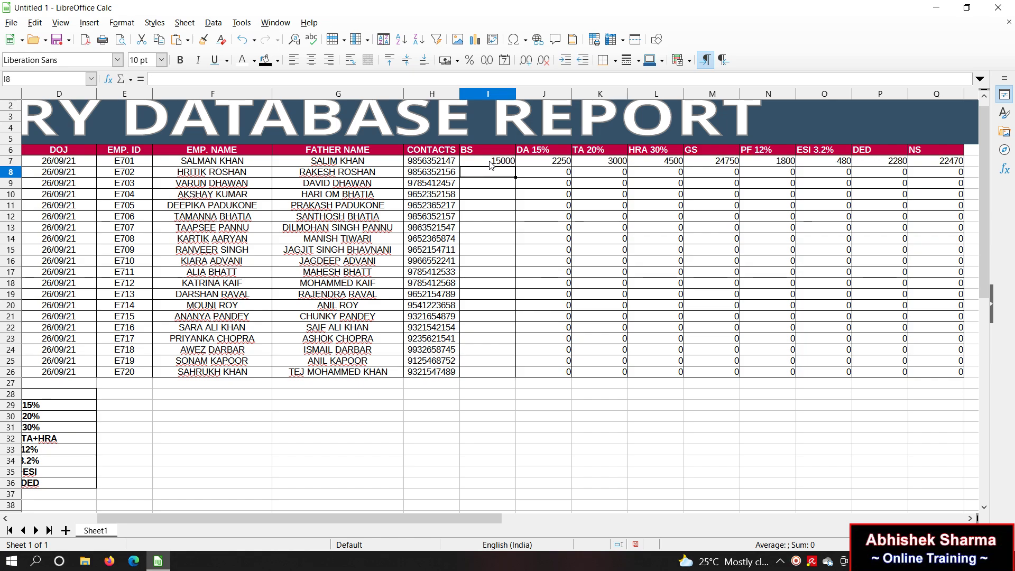
text(12500)
key(Return)
text(13600)
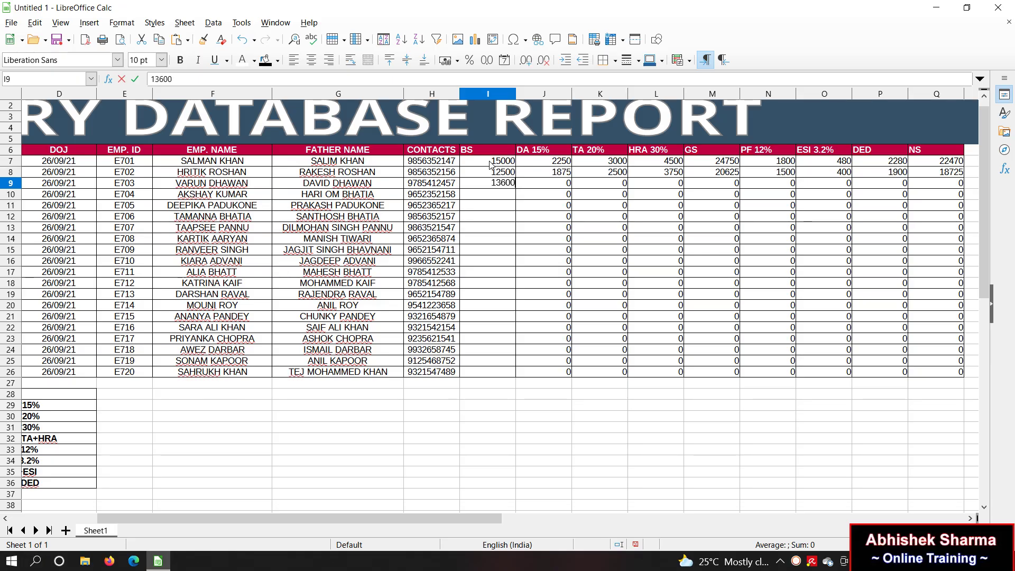
key(Return)
text(14500)
key(Return)
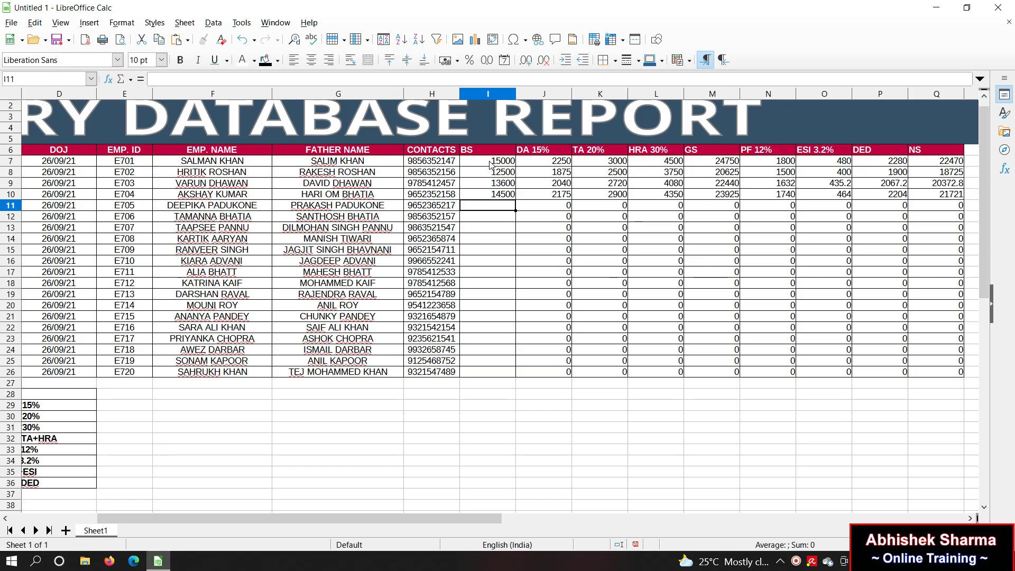
text(15000)
key(Return)
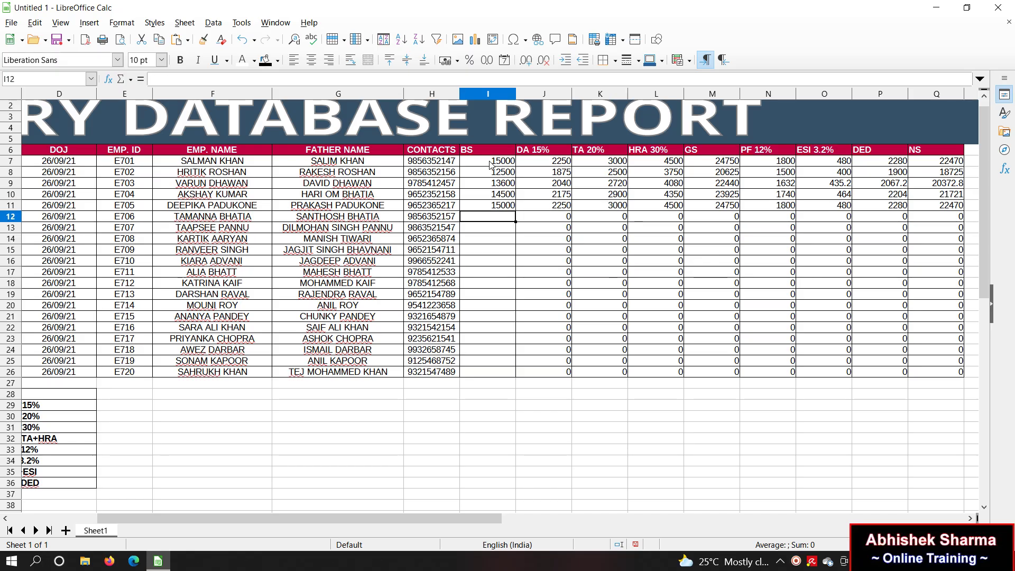
text(16800)
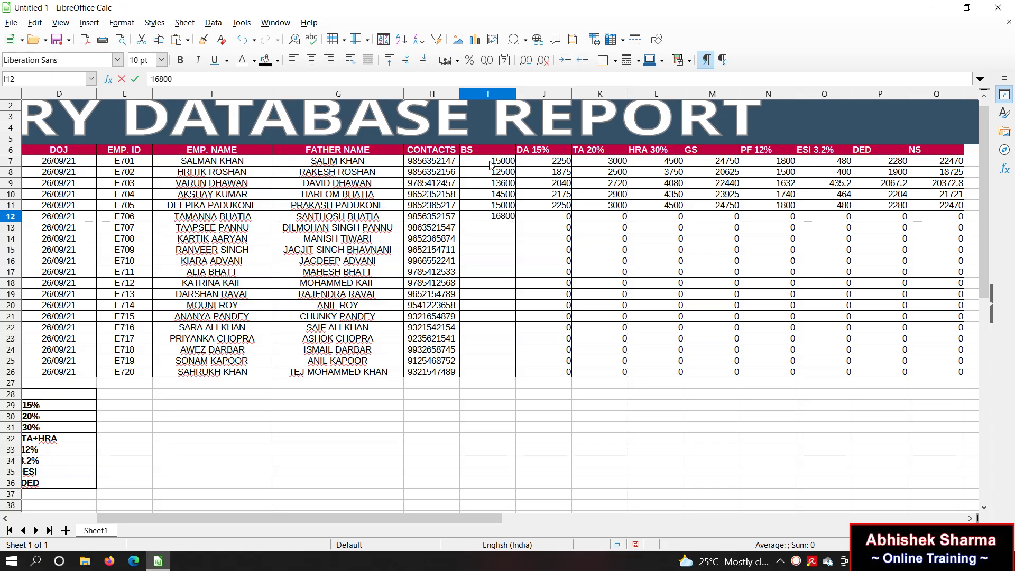
key(Return)
Step: Copy the six salaries down into I13:I24, then 13600 and 14500 into I25:I26
drag(485, 166, 495, 219)
key(ctrl+c)
click(503, 231)
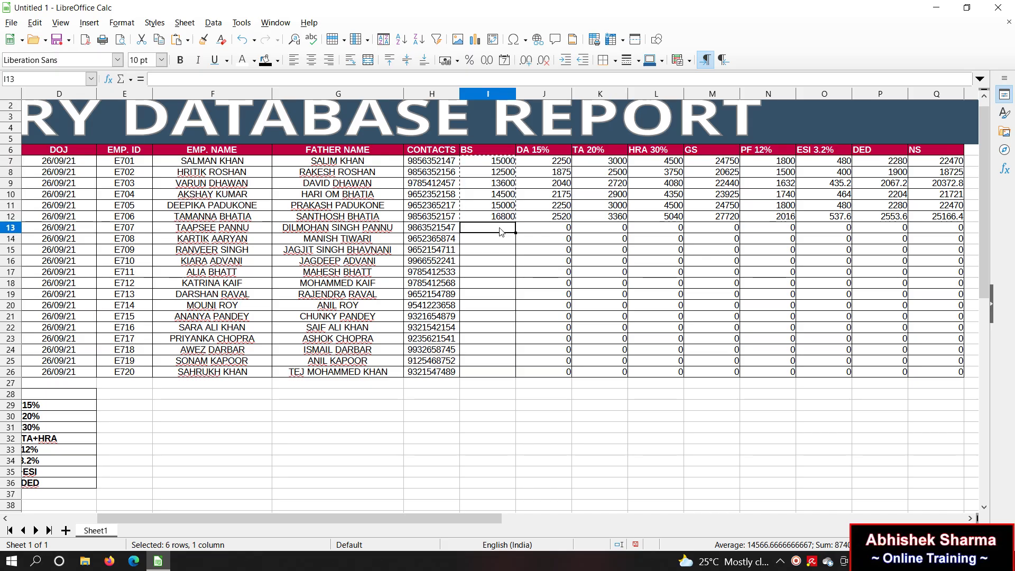
key(ctrl+v)
click(506, 299)
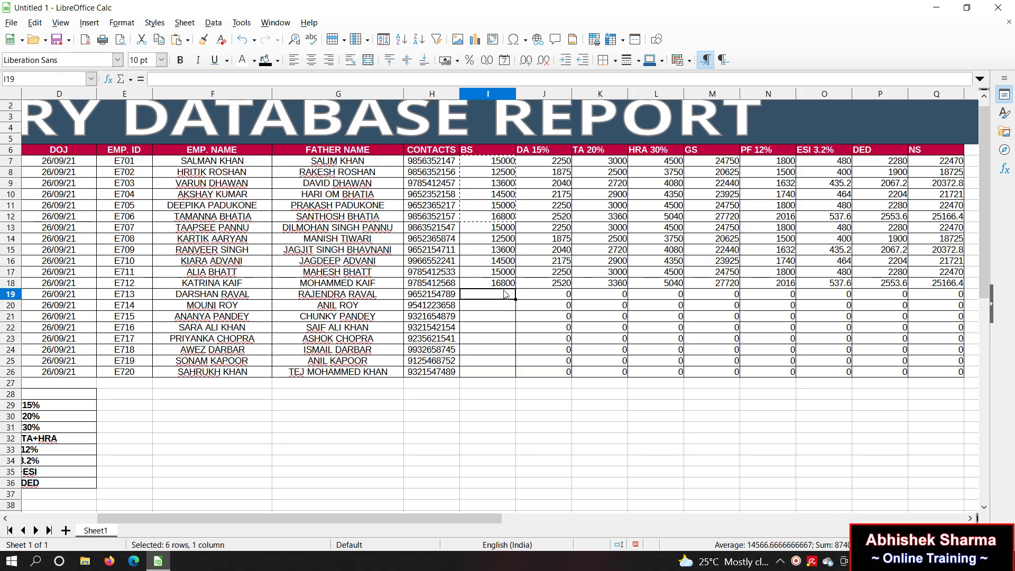
key(ctrl+v)
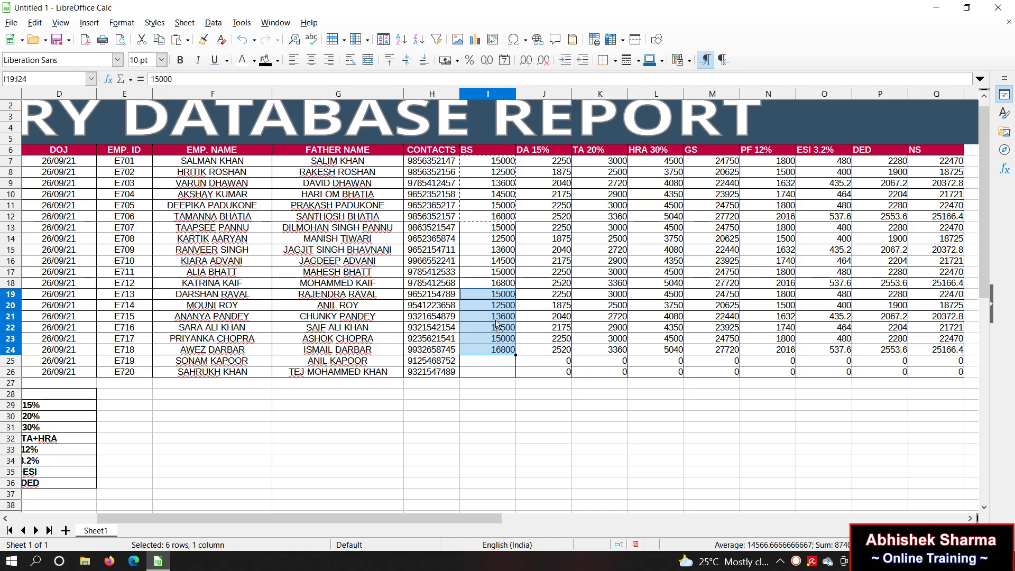
click(497, 319)
drag(496, 320, 497, 328)
key(ctrl+c)
click(496, 364)
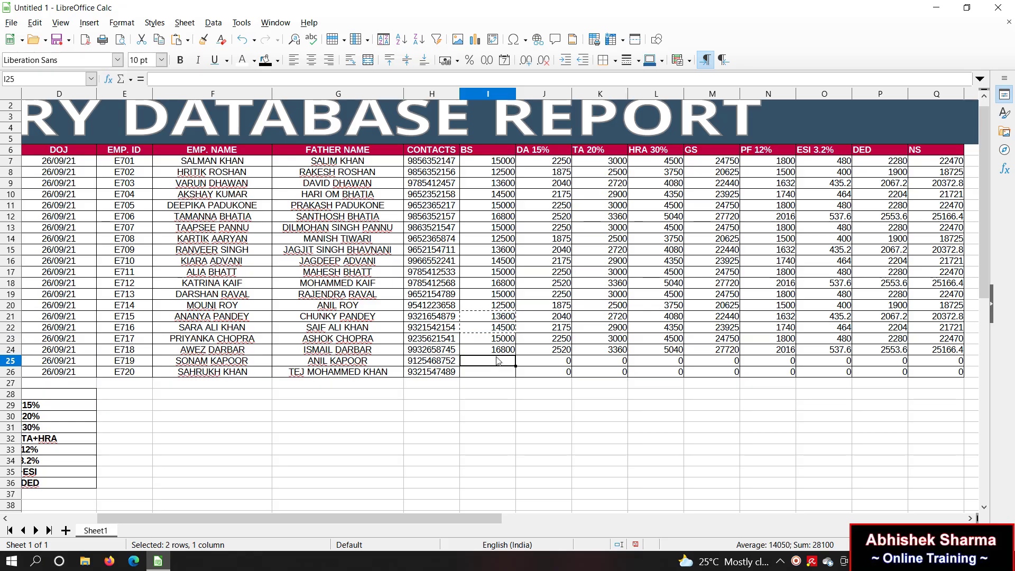
key(ctrl+v)
click(527, 415)
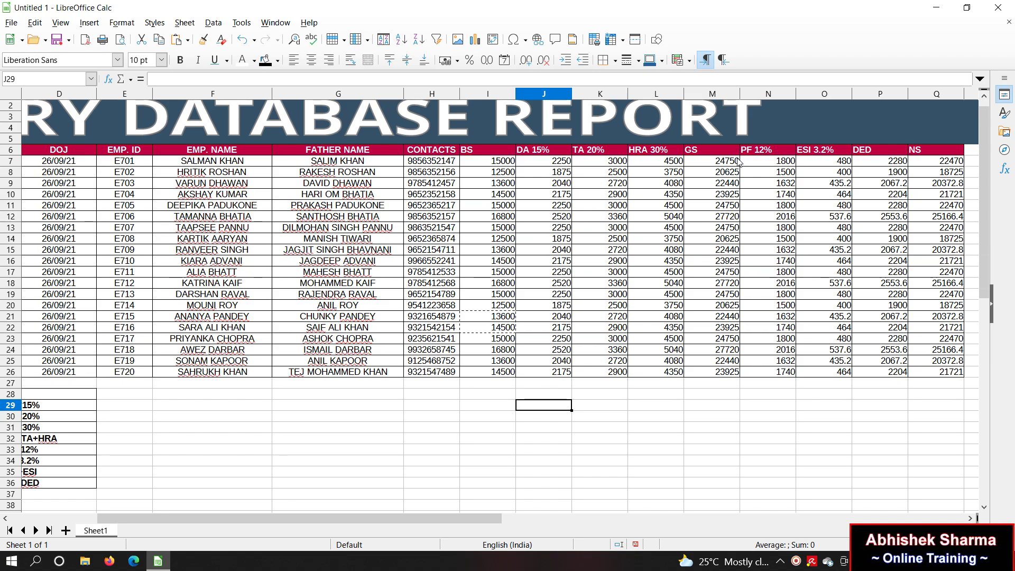
Step: Enter 200000 in H29 beside the 15% row
click(434, 421)
drag(338, 416, 391, 408)
click(434, 407)
click(494, 405)
click(425, 405)
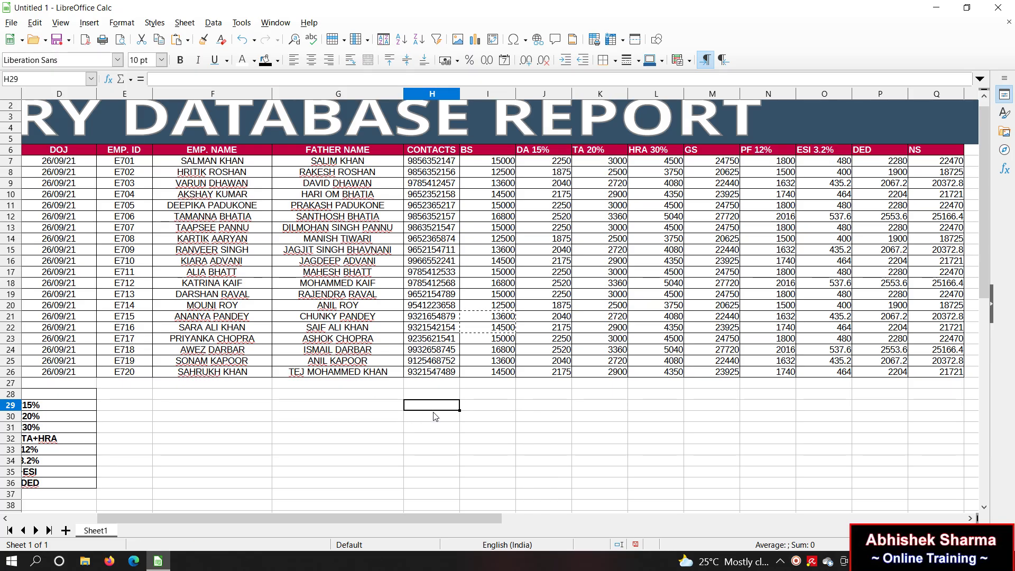
text(200000)
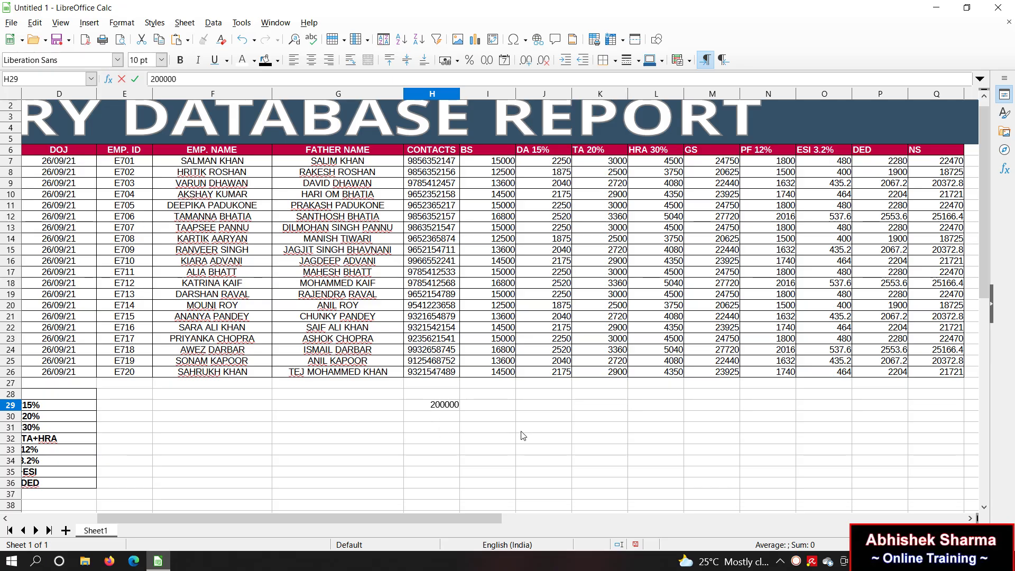
key(Tab)
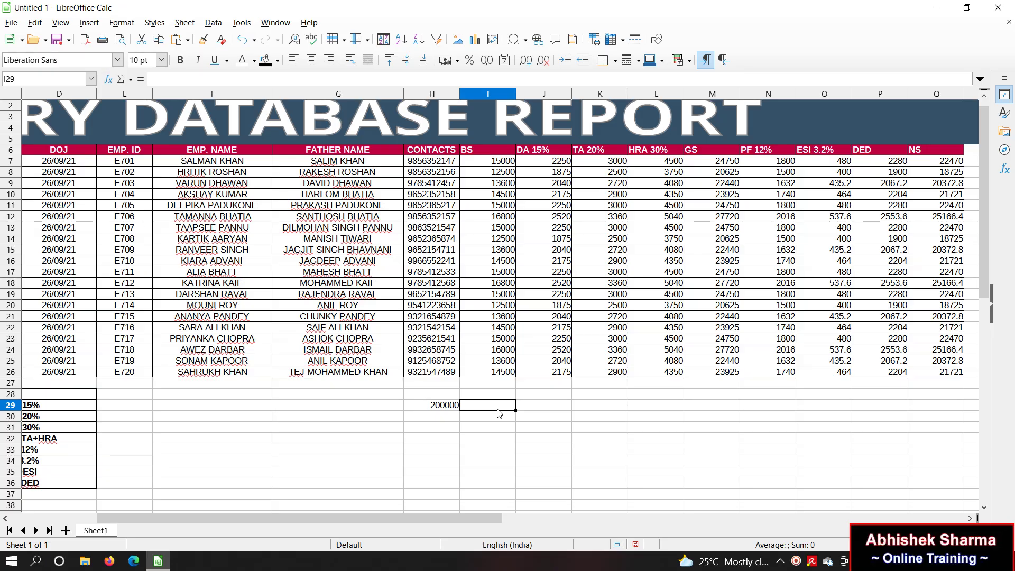
click(437, 412)
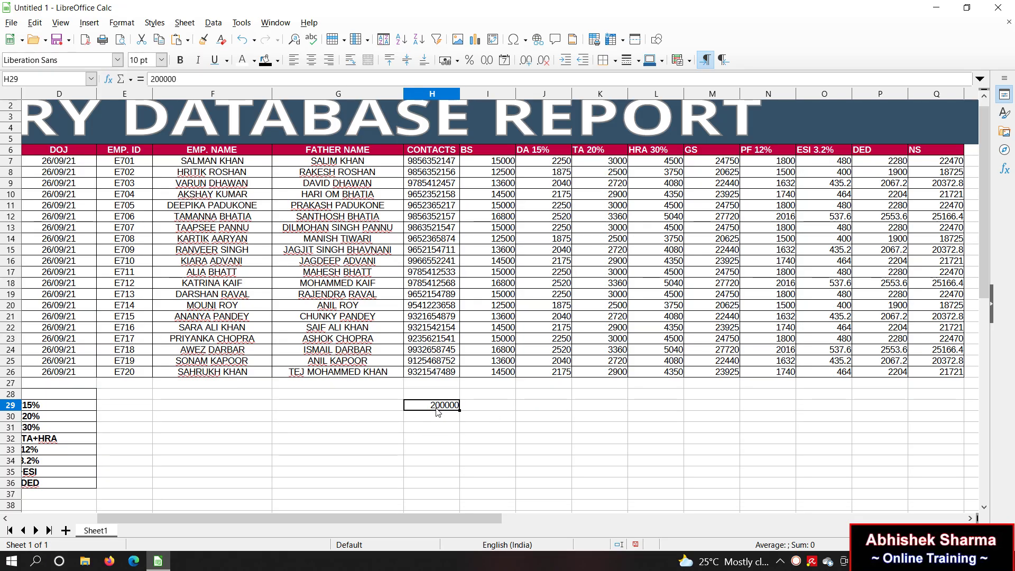
Step: Calculate 15% of it in I29 as =H29*15%, giving 30000
click(490, 408)
text(=)
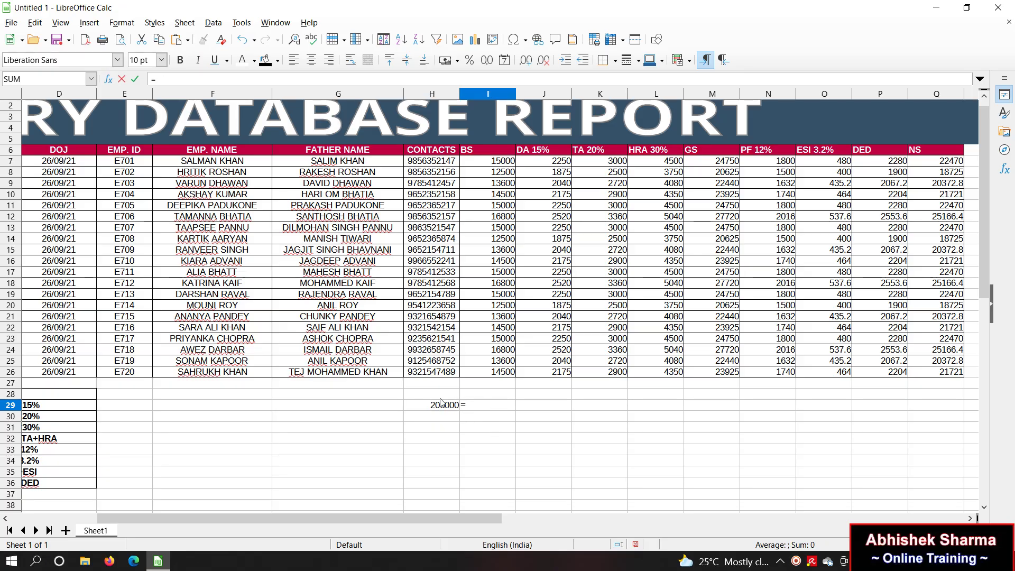
click(442, 406)
text(*15)
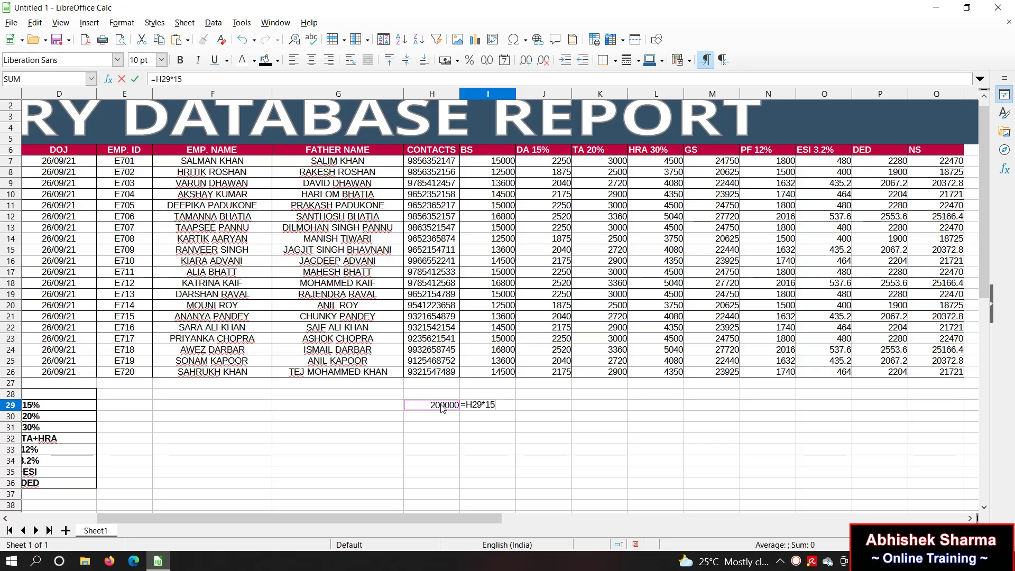
key(Return)
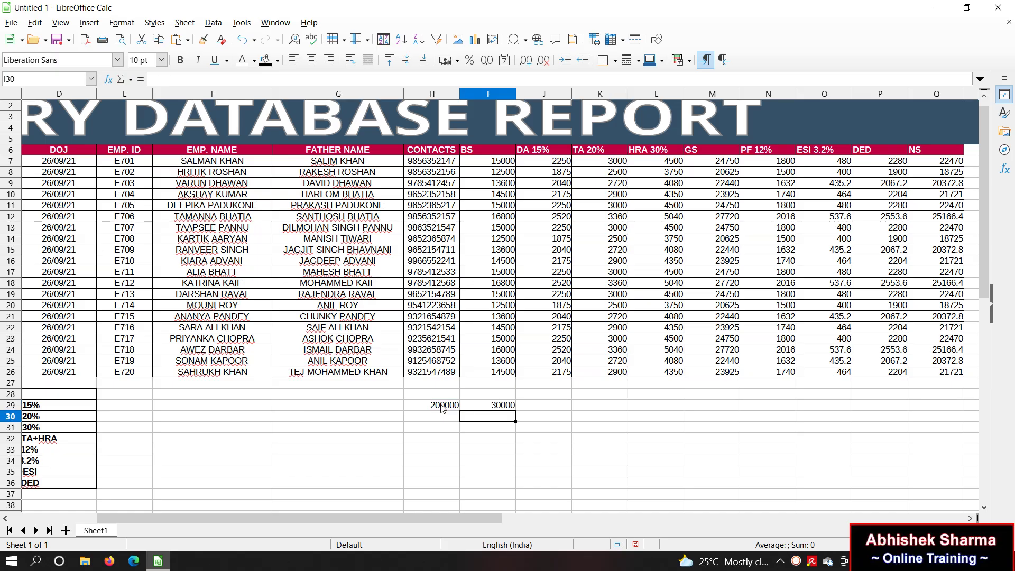
click(512, 405)
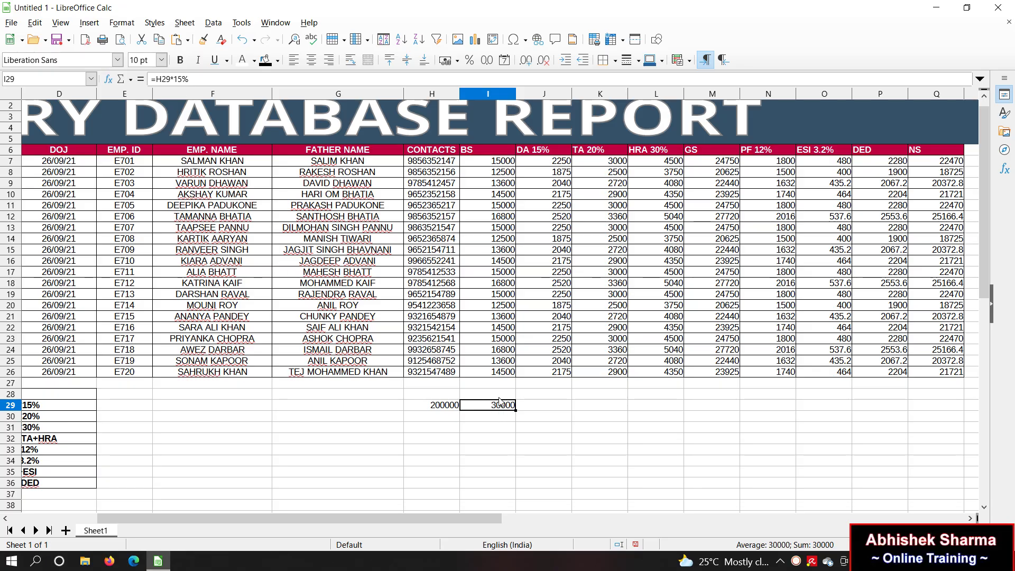
click(489, 417)
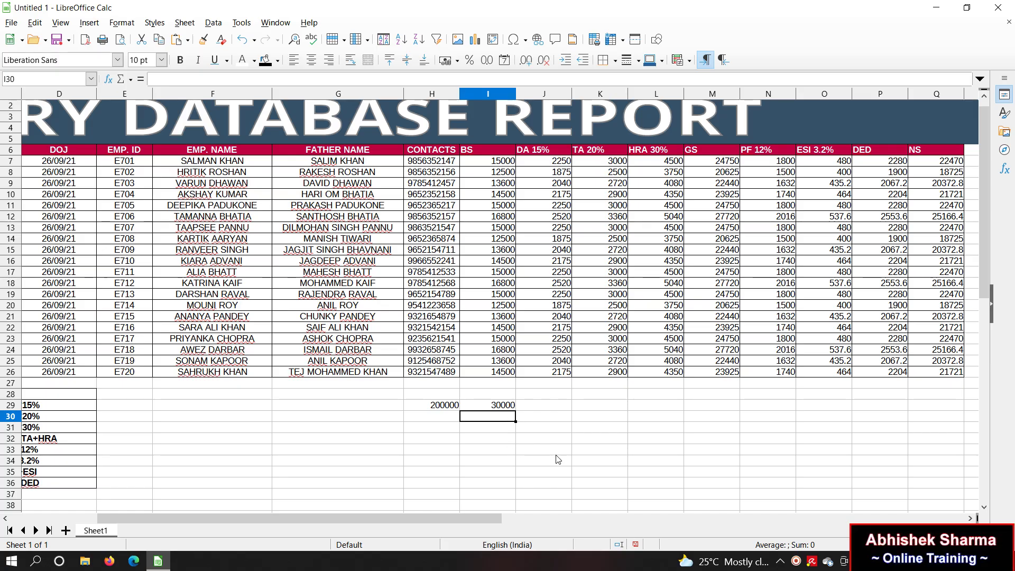
Step: Enter =H29*15/100 in I30 and compare it with I29; both give 30000
text(=)
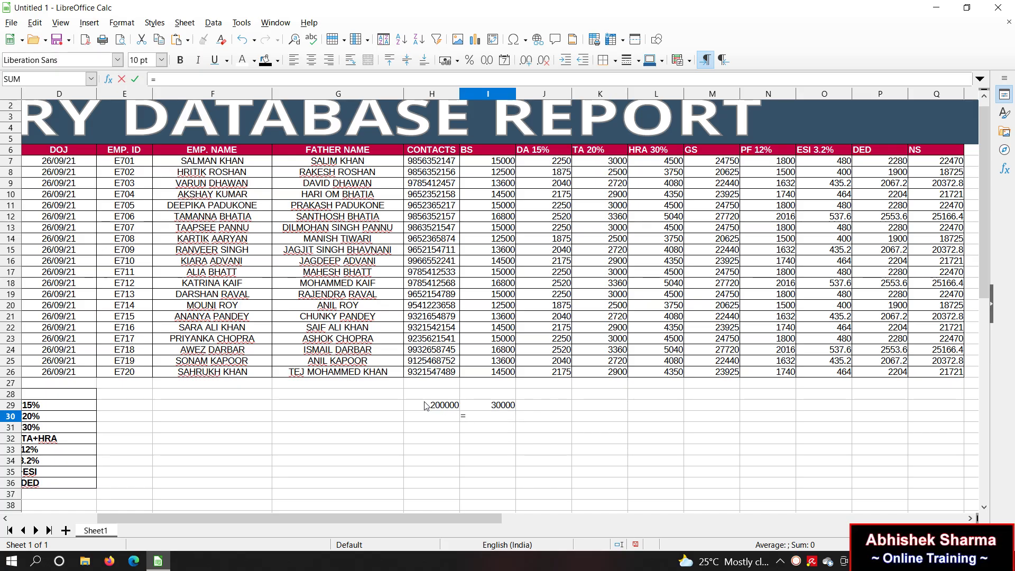
click(437, 409)
text(*15)
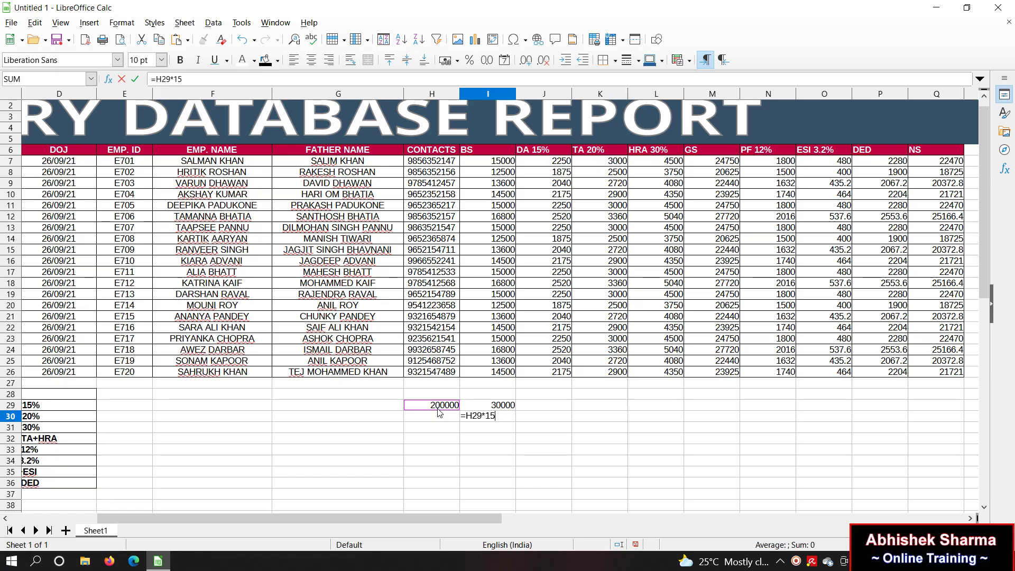
text(/)
text(100)
key(Return)
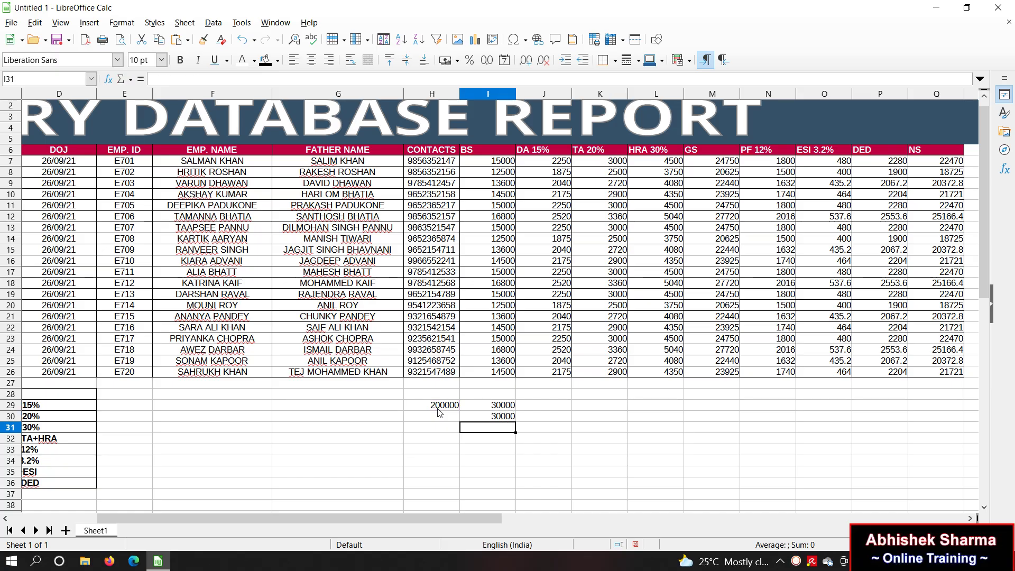
click(497, 407)
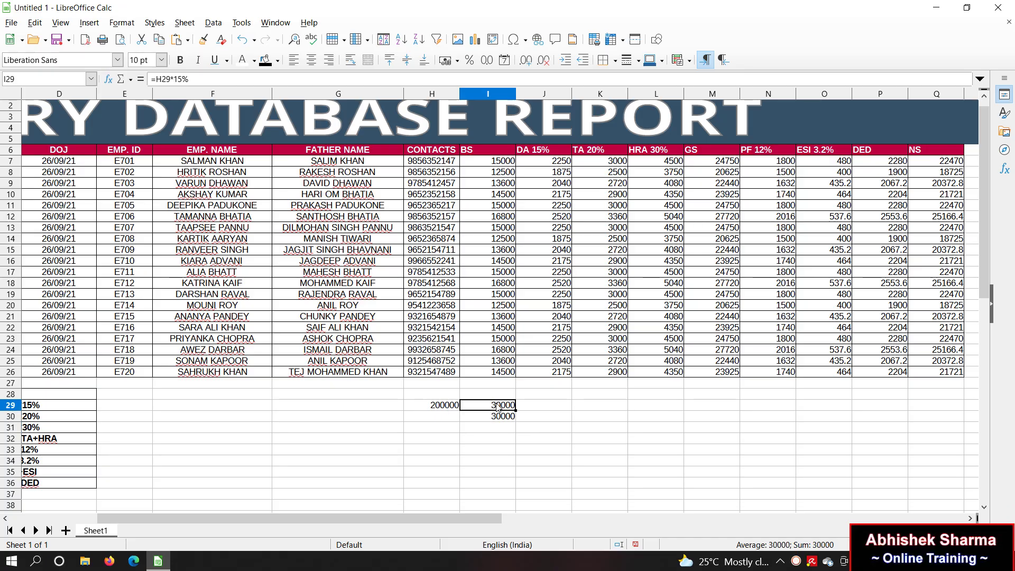
click(498, 417)
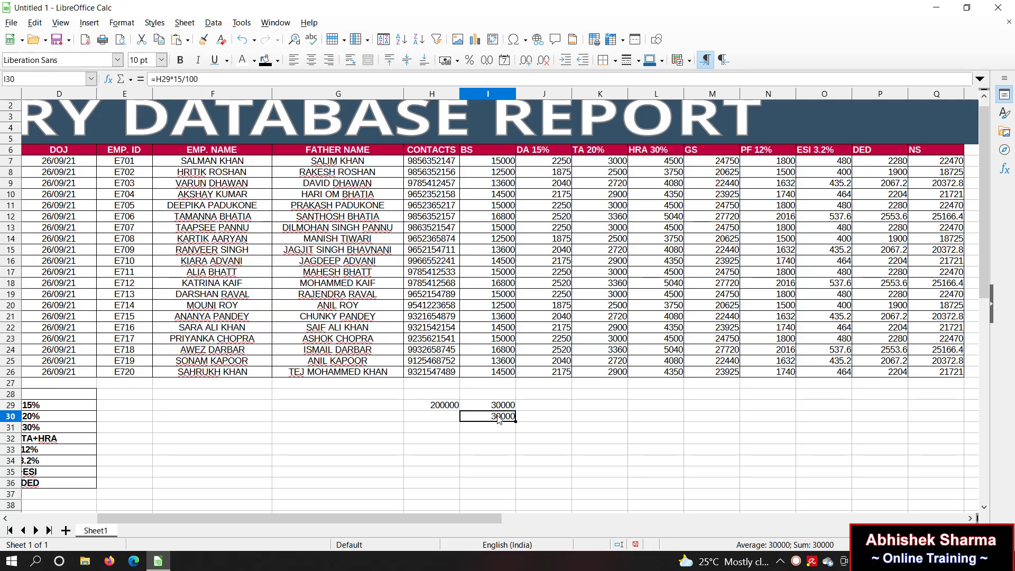
Step: Enter the sample numbers 15, 25 and 35 into K28:K30
click(582, 426)
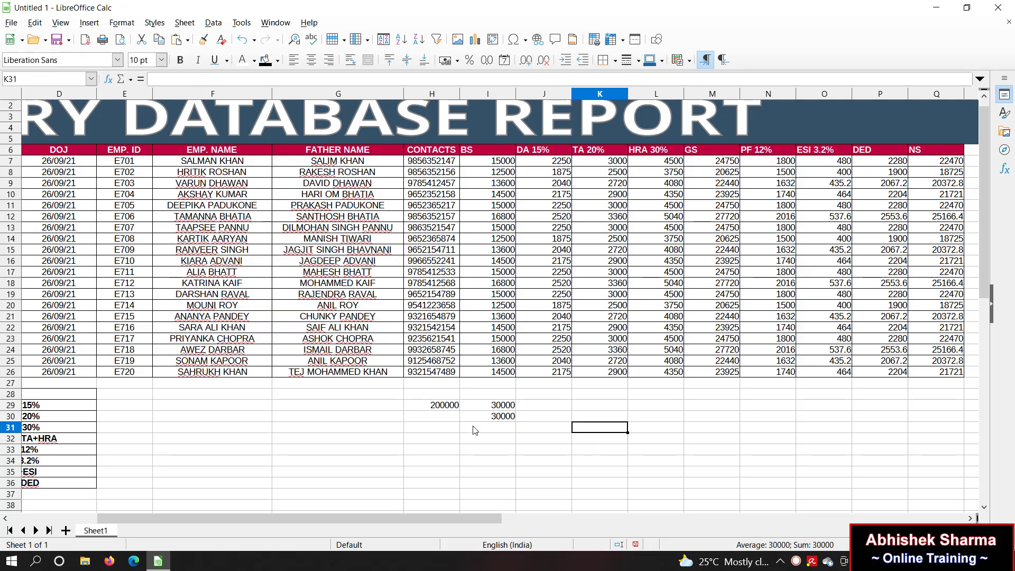
click(603, 406)
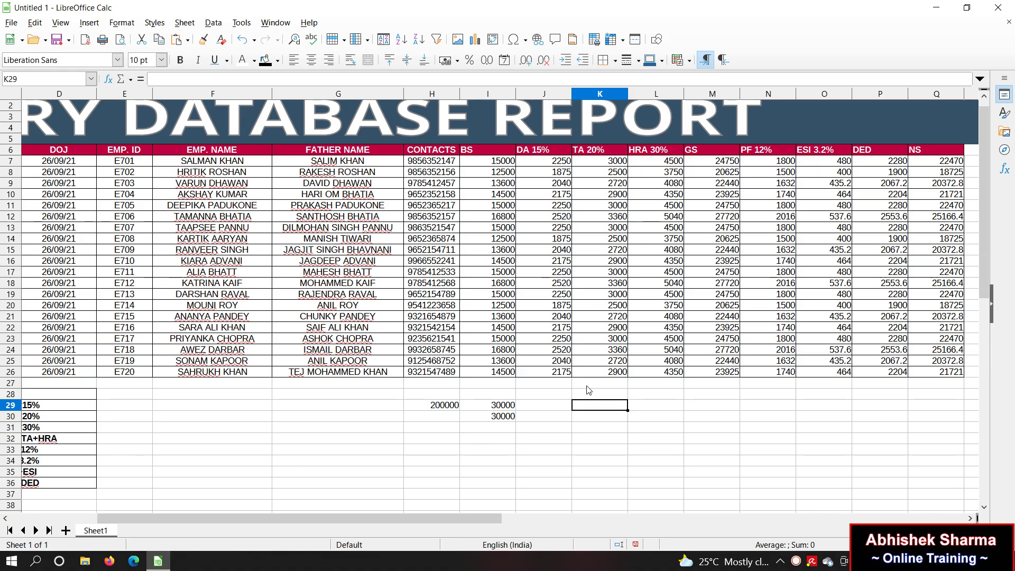
click(588, 391)
text(15)
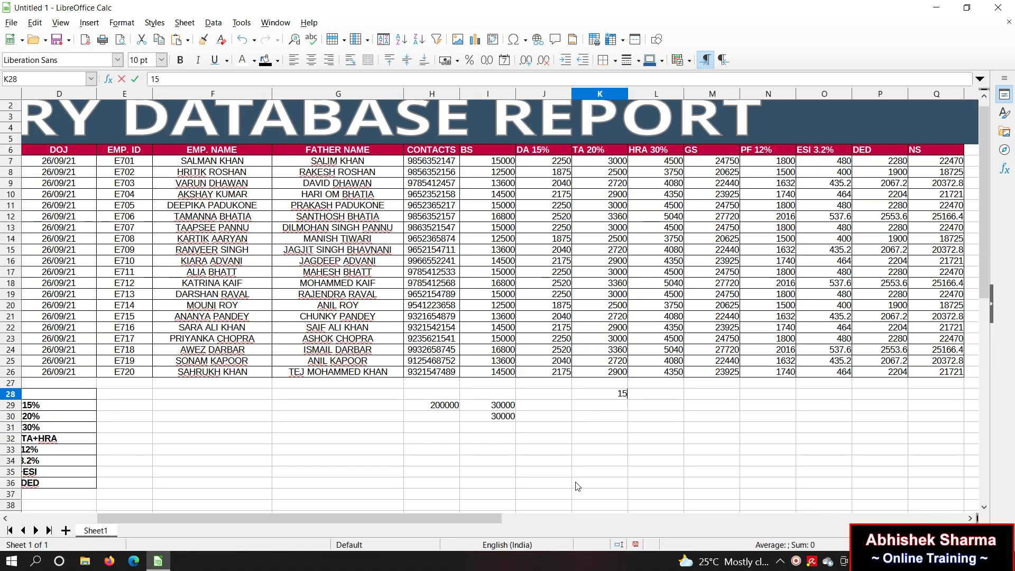
key(Return)
text(25)
key(Return)
text(35)
key(Return)
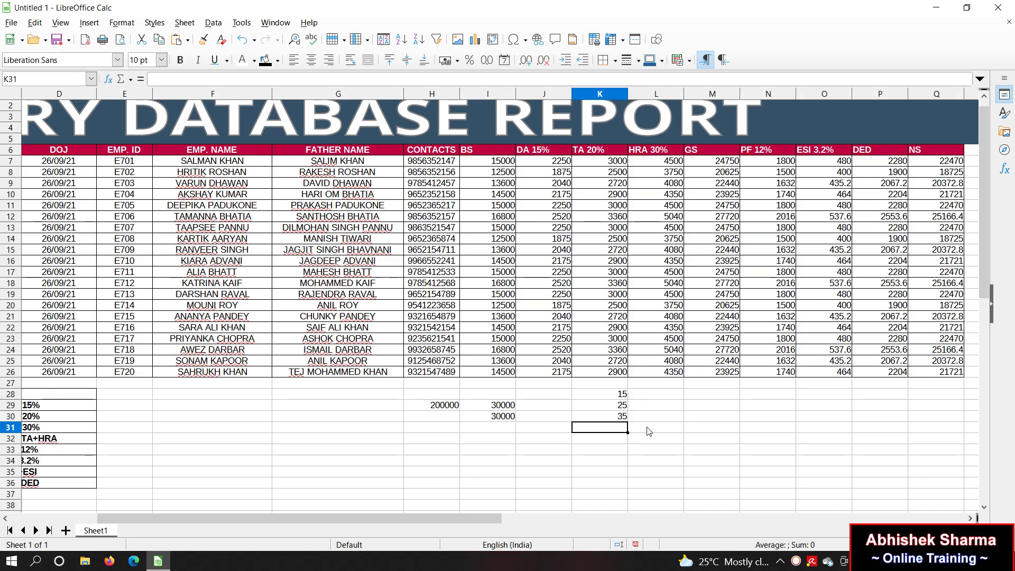
Step: Total them in L30 with =K28+K29+K30, giving 75
click(681, 419)
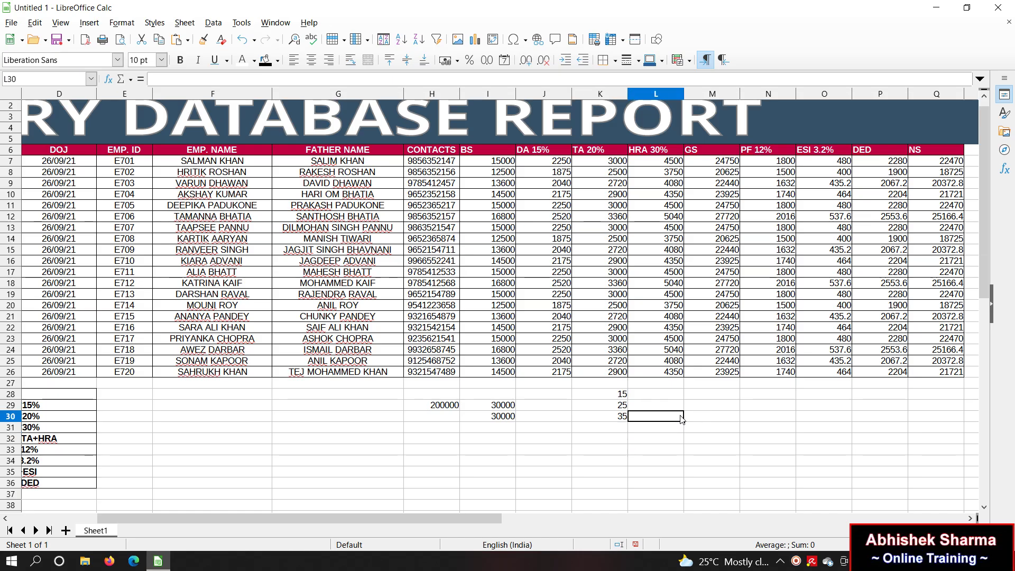
text(=)
click(603, 397)
text(+)
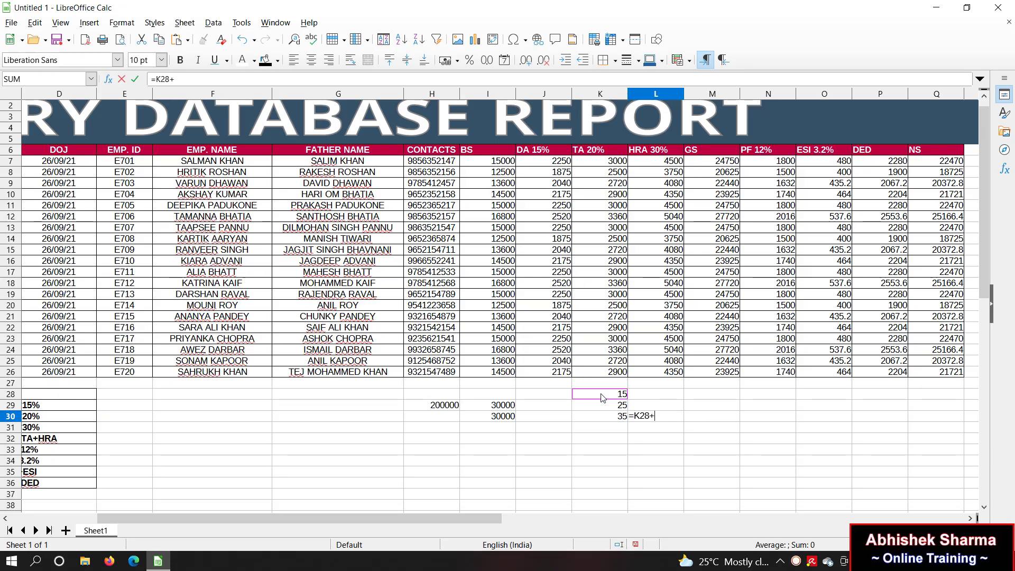
click(608, 406)
text(+)
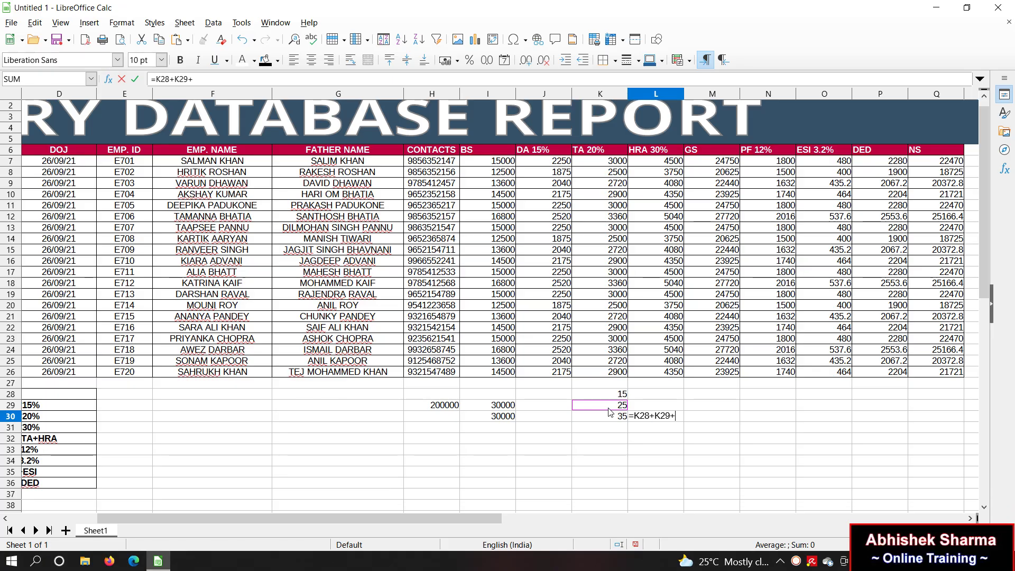
click(610, 421)
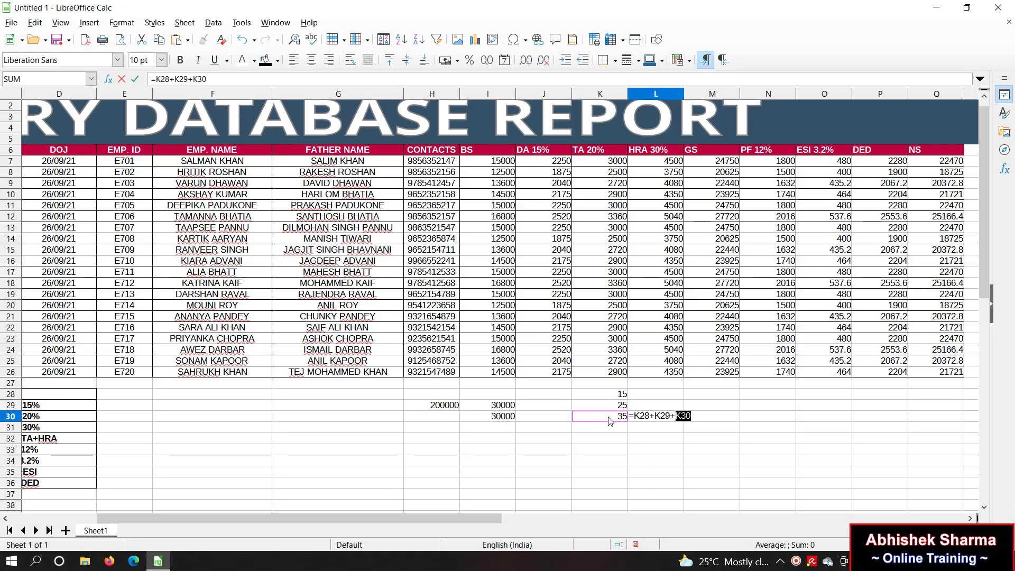
key(Return)
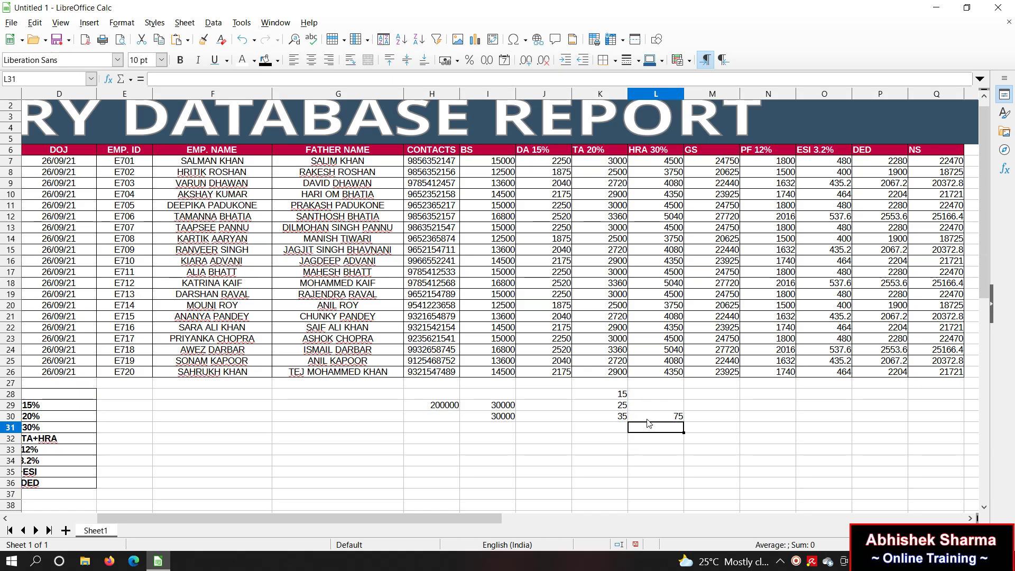
click(654, 420)
Step: Total the same range in L31 with =SUM(K28:K30), also giving 75
click(649, 430)
text(=SUM)
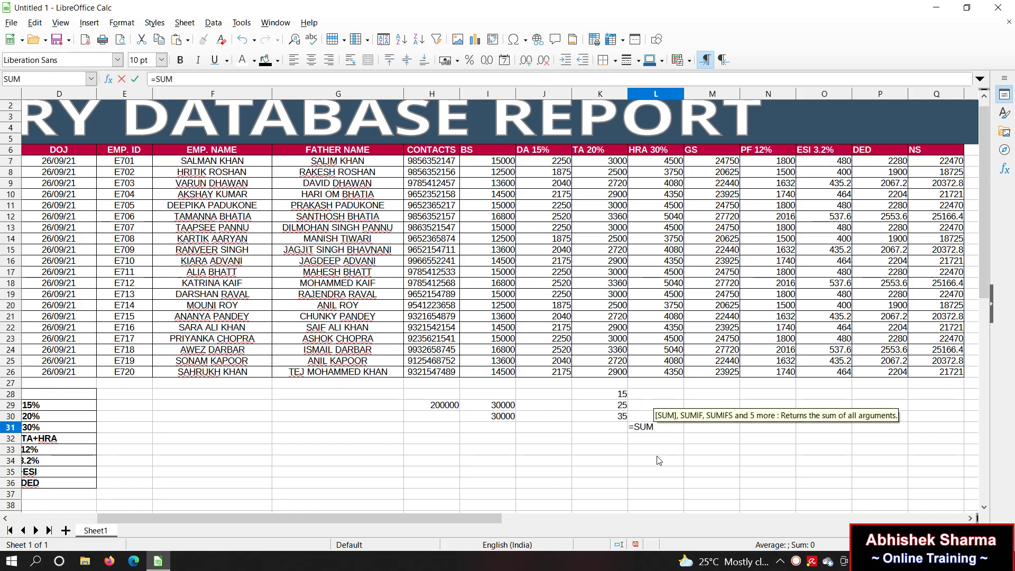
text(()
drag(616, 400, 615, 419)
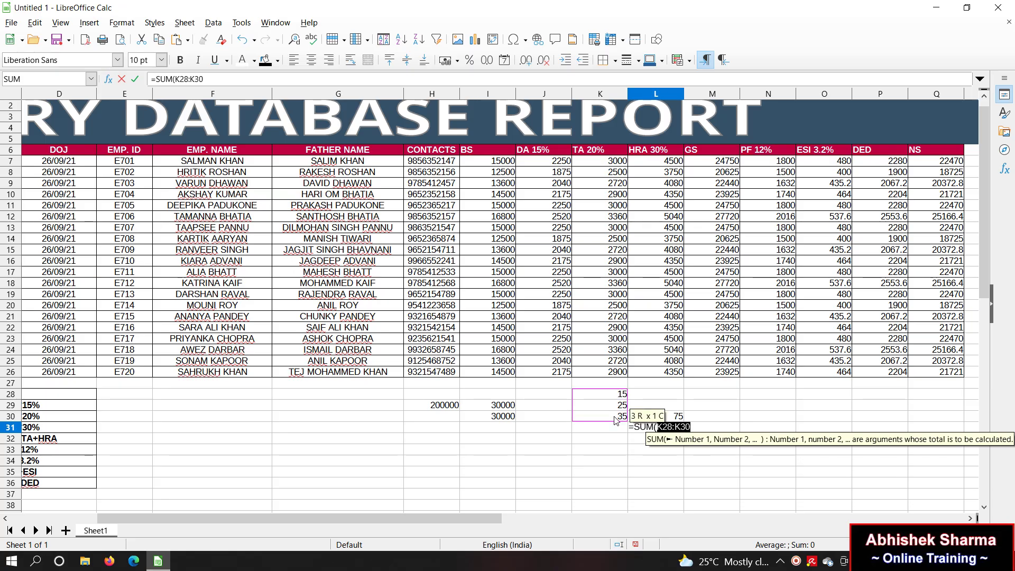
text())
key(Return)
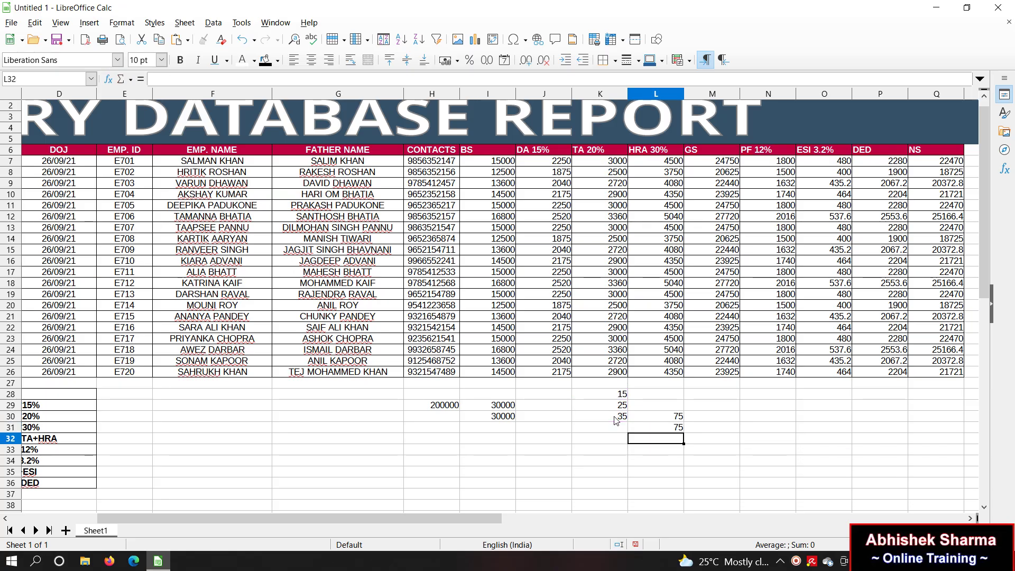
click(679, 432)
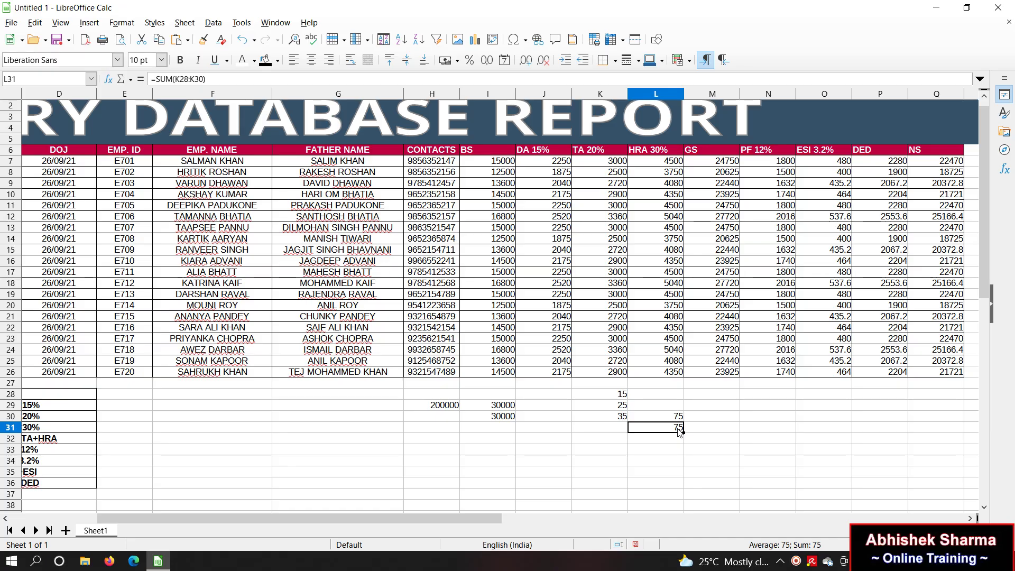
click(585, 287)
click(521, 262)
click(600, 254)
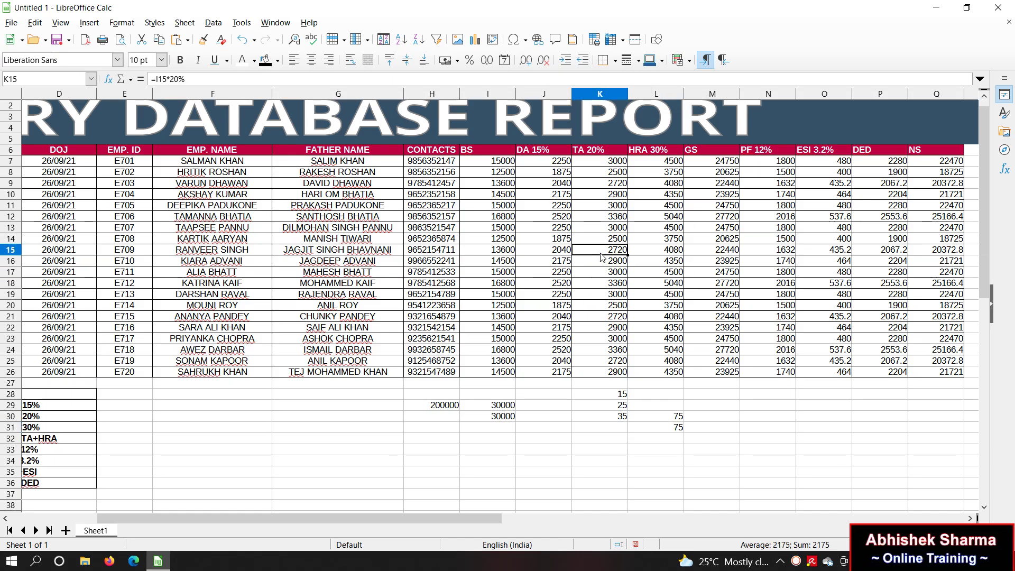
click(688, 249)
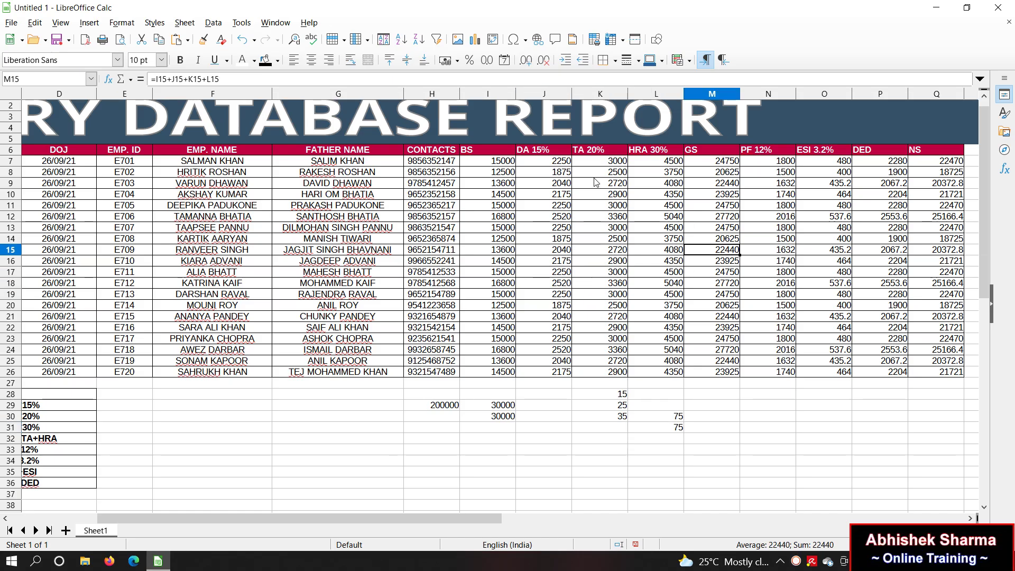
click(550, 164)
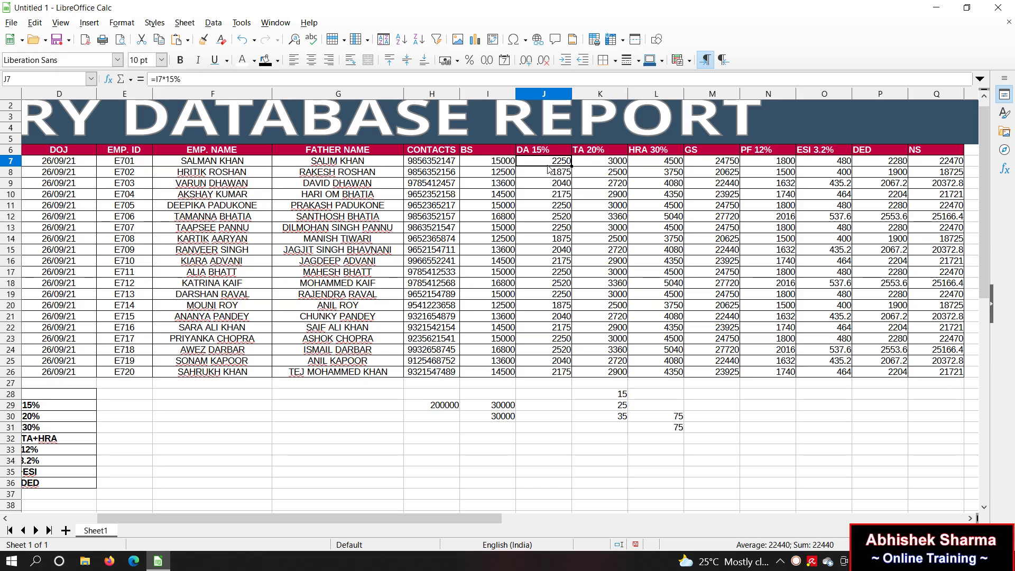
click(710, 173)
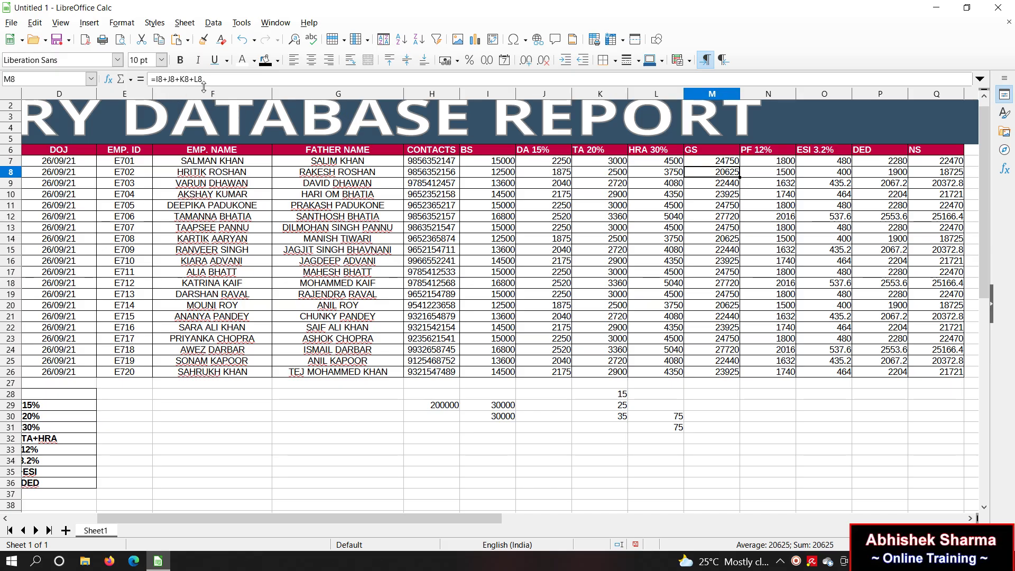
click(875, 177)
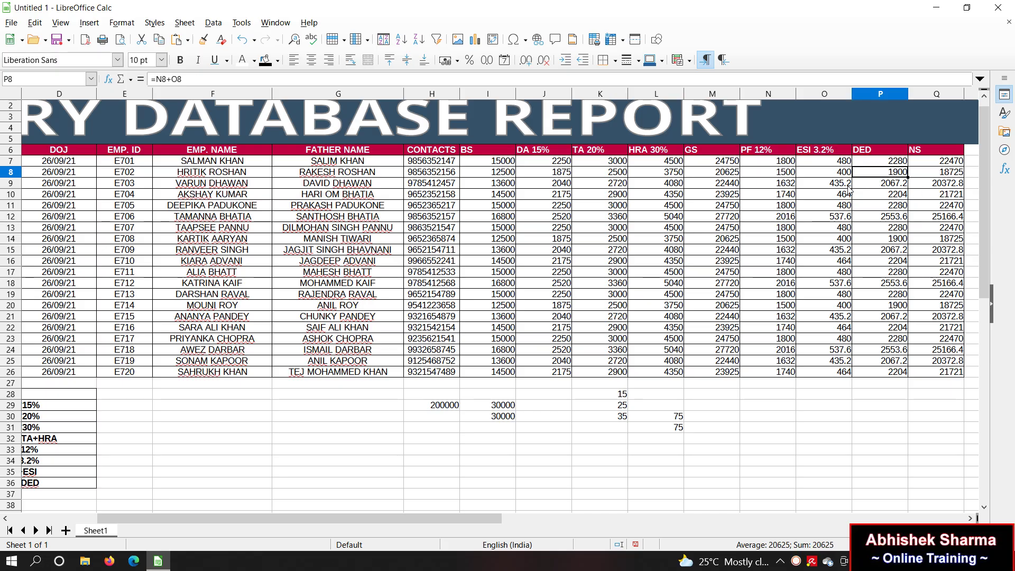
click(946, 164)
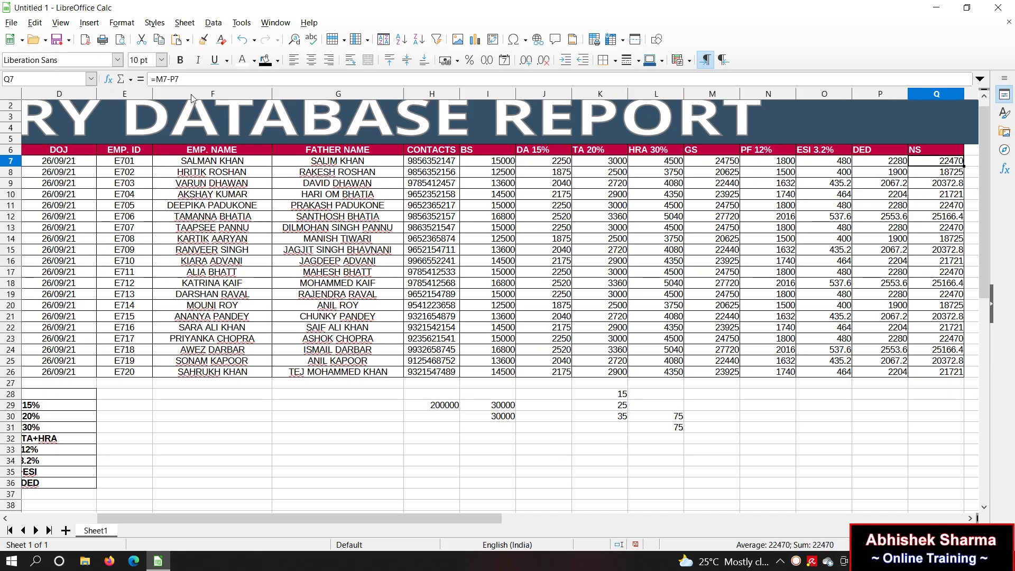
click(672, 440)
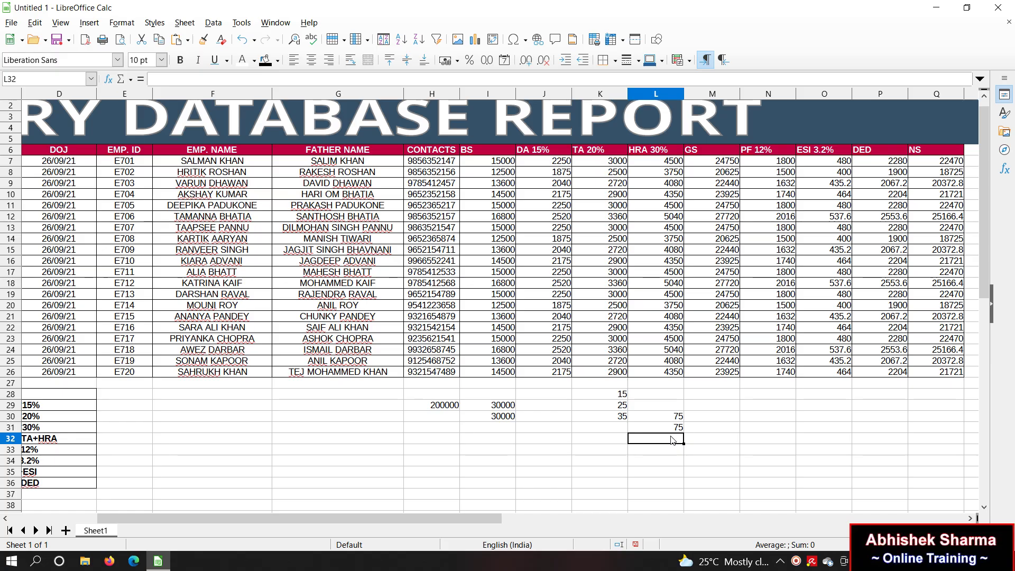
click(570, 473)
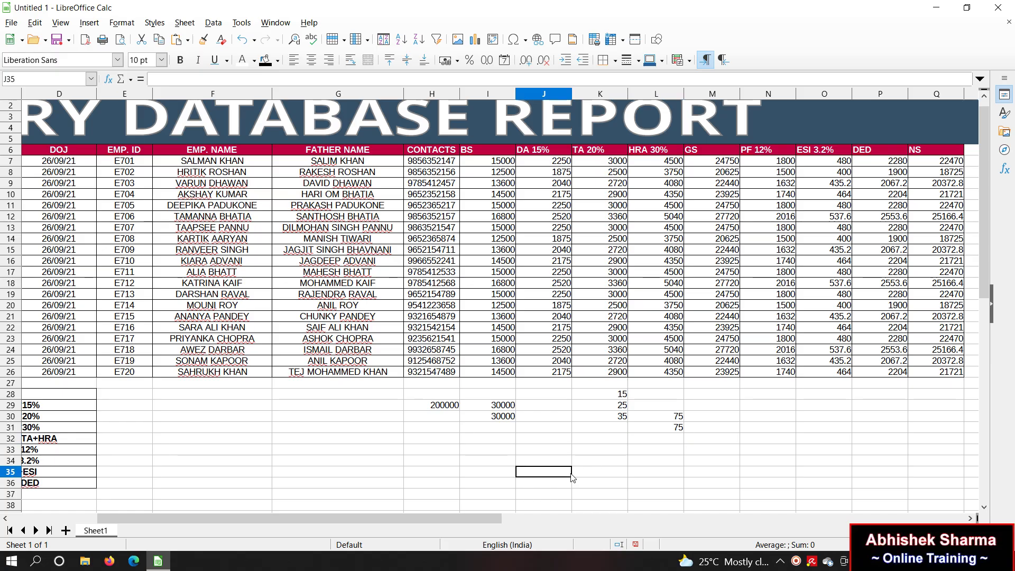
Step: Scroll back to column A to show the formula key, DA =BS*15% through NS =GS-DED
key(Left)
key(Left)
key(Left)
key(Left)
key(Left)
key(Left)
key(Left)
key(Left)
key(Left)
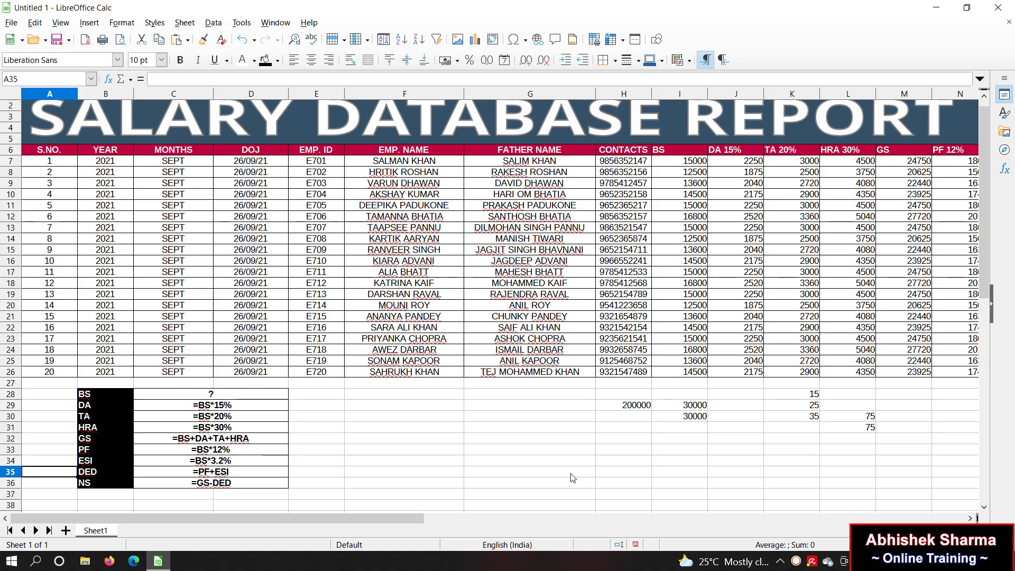
click(601, 483)
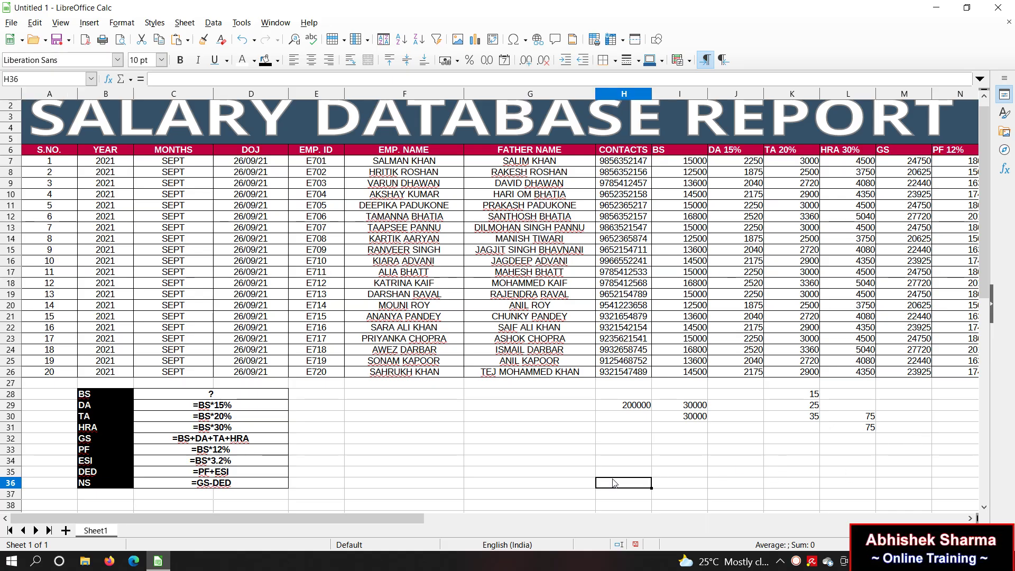
click(927, 418)
drag(404, 518, 329, 522)
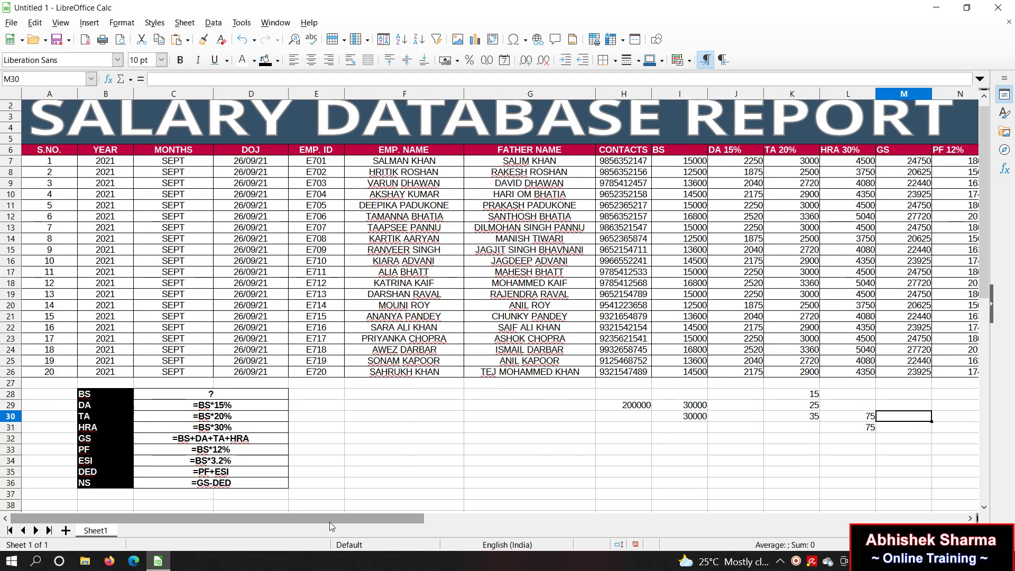
click(385, 485)
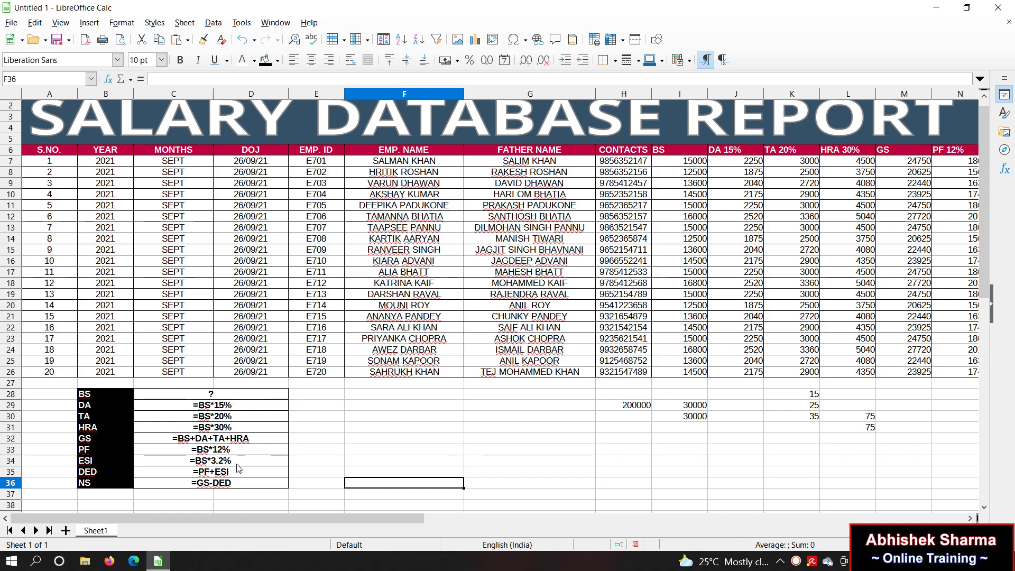
click(355, 443)
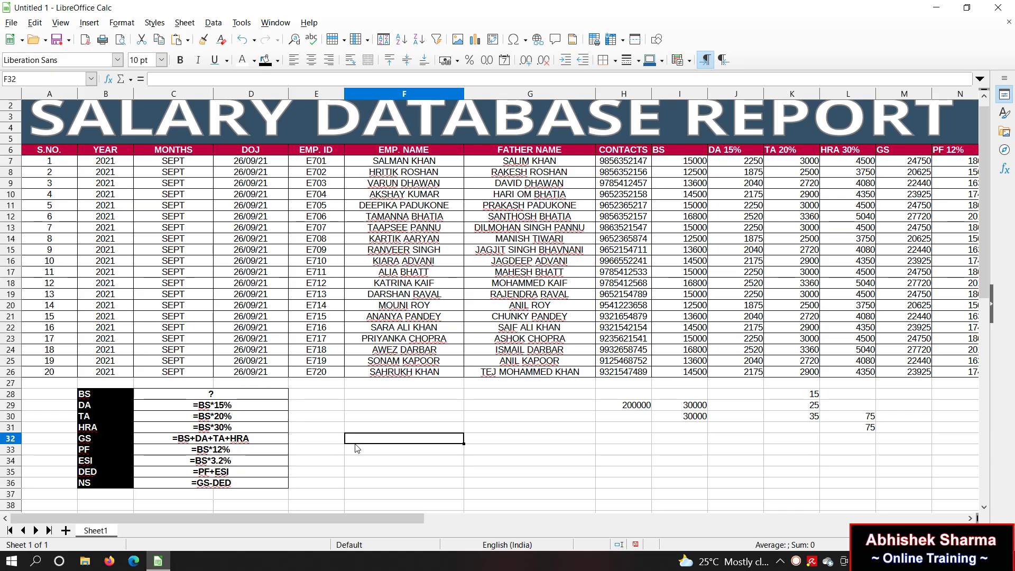
click(762, 482)
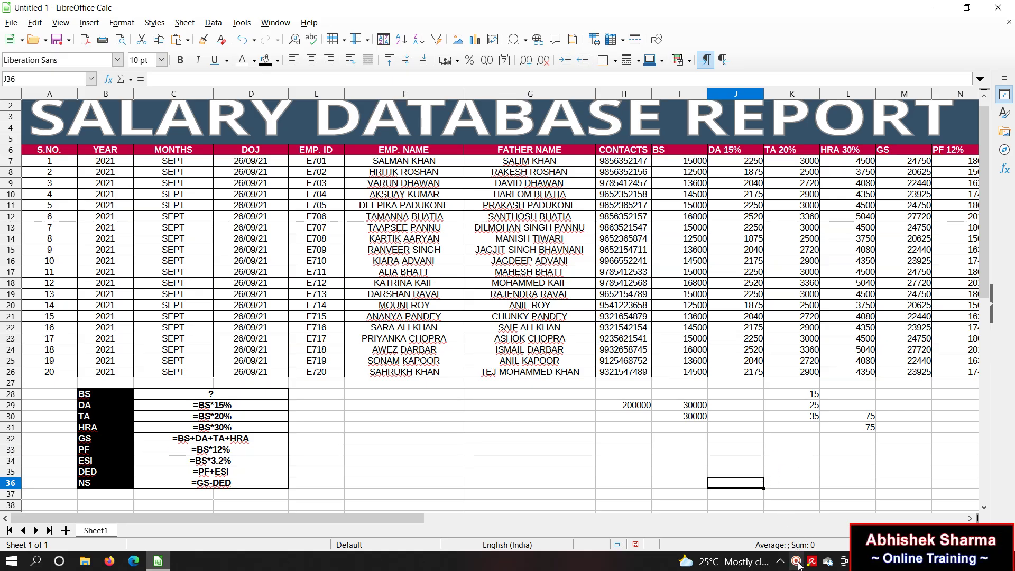